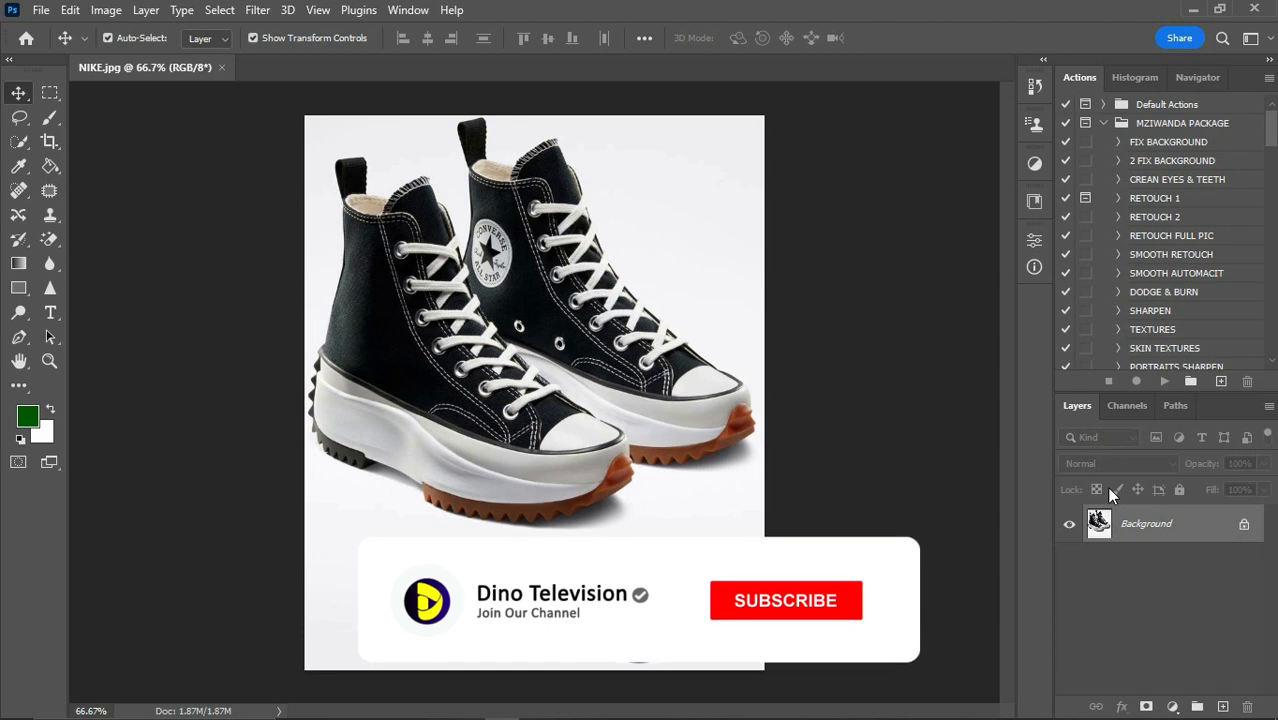
Unlock the Background layer to turn it into a regular editable layer.
left_click(1245, 526)
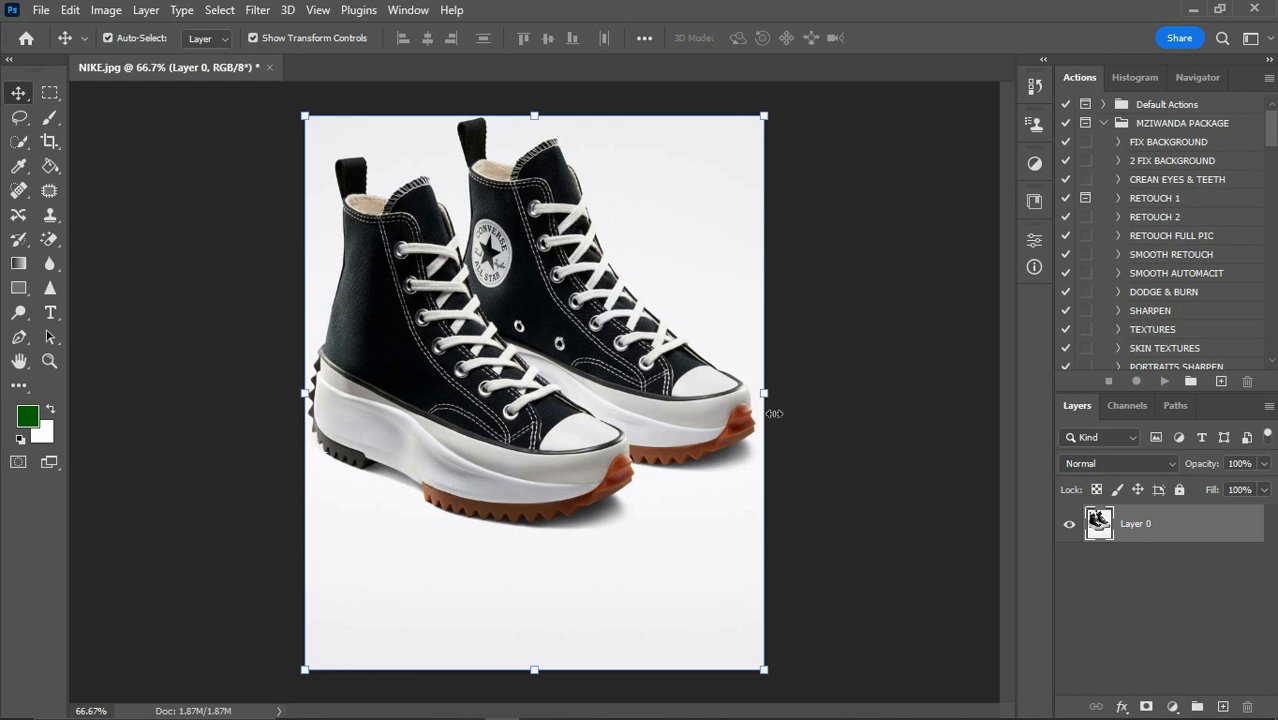
left_click(893, 352)
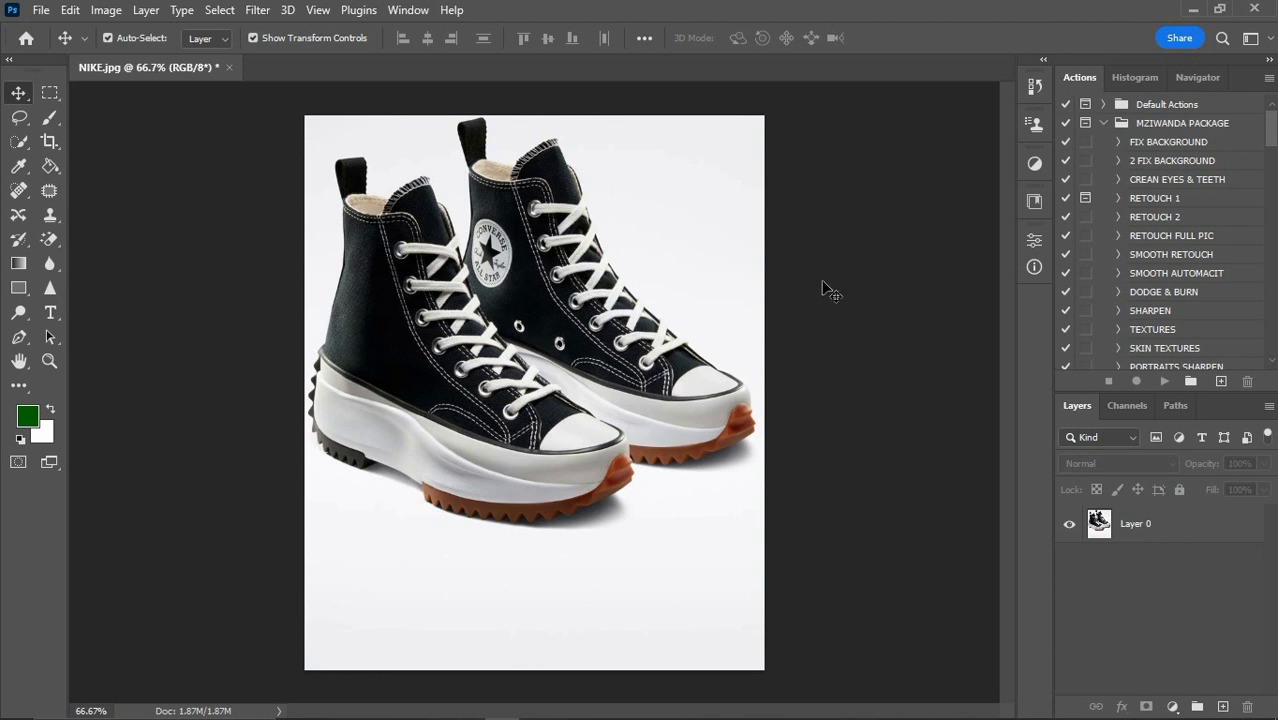
left_click(738, 287)
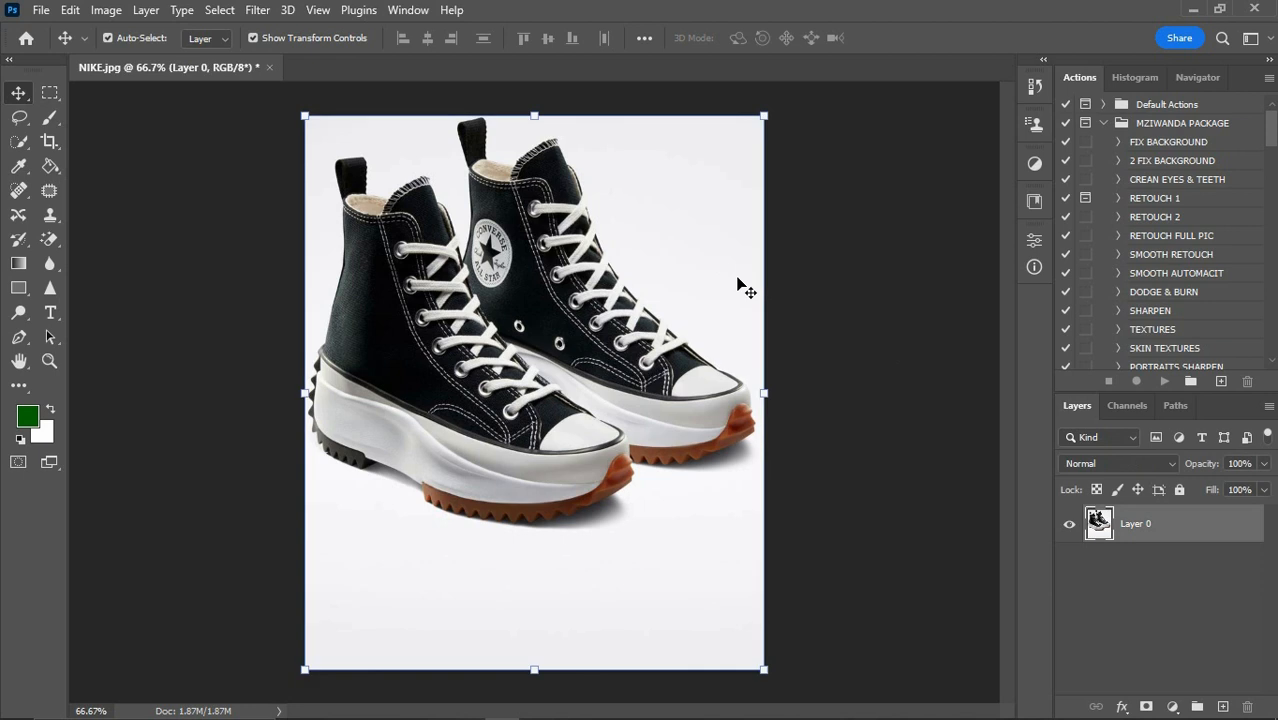
left_click(910, 330)
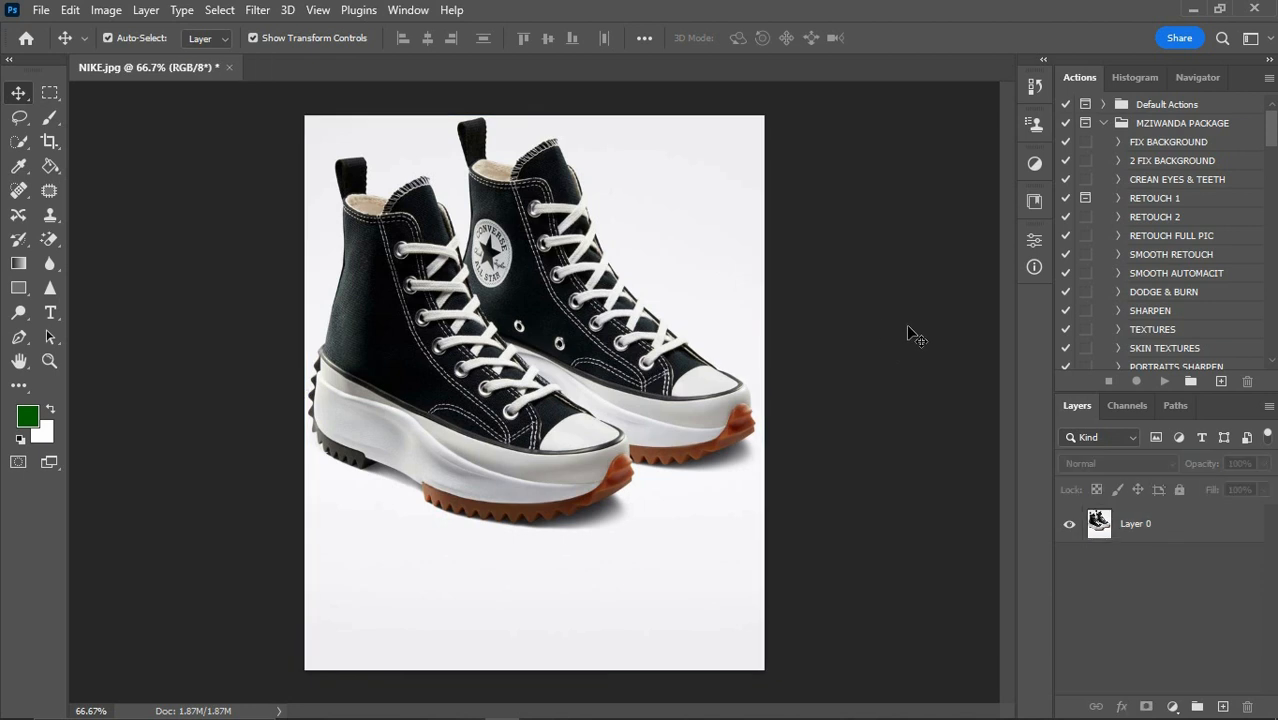
left_click(746, 362)
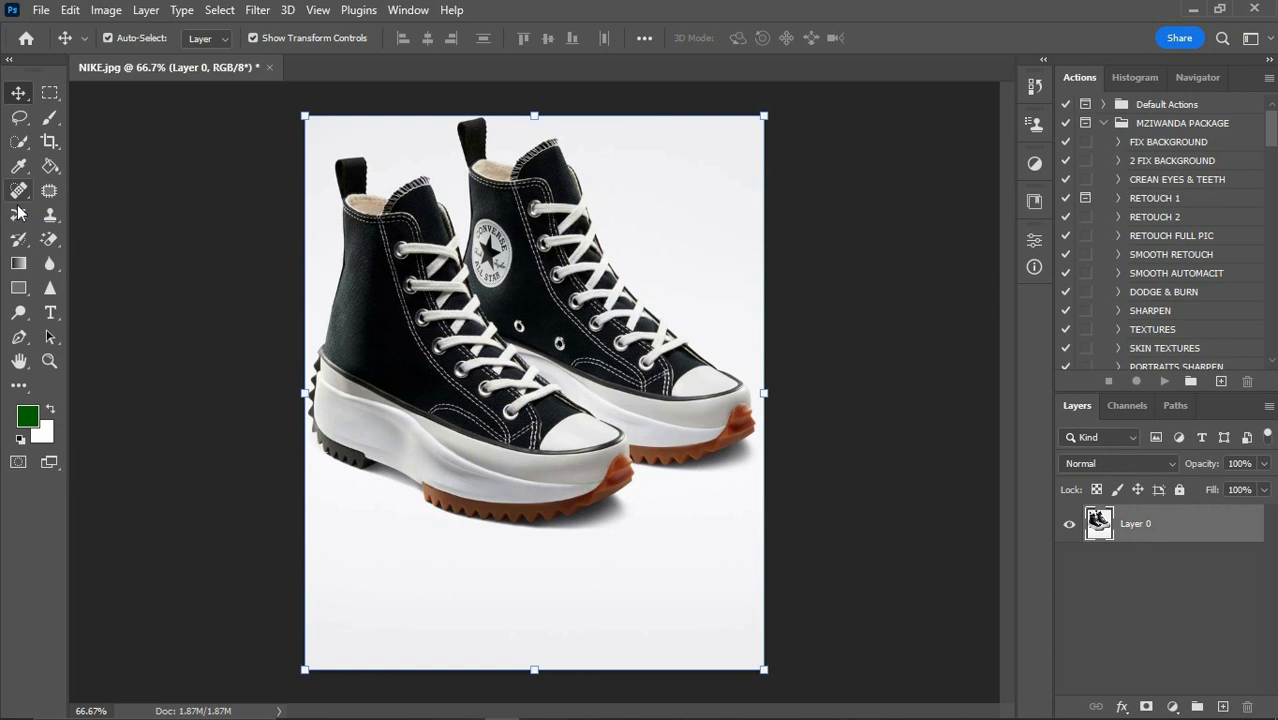
Select both shoes automatically with the Quick Selection tool's Select Subject command.
left_click(19, 141)
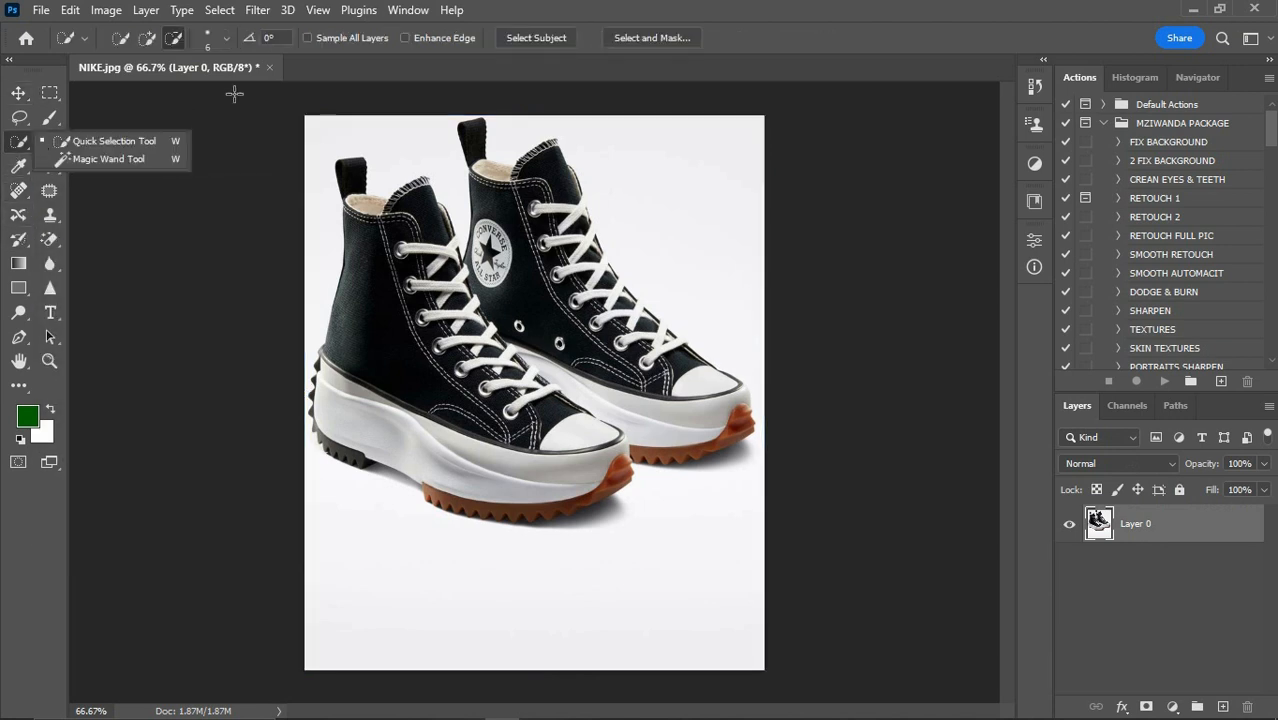
left_click(115, 146)
left_click(530, 39)
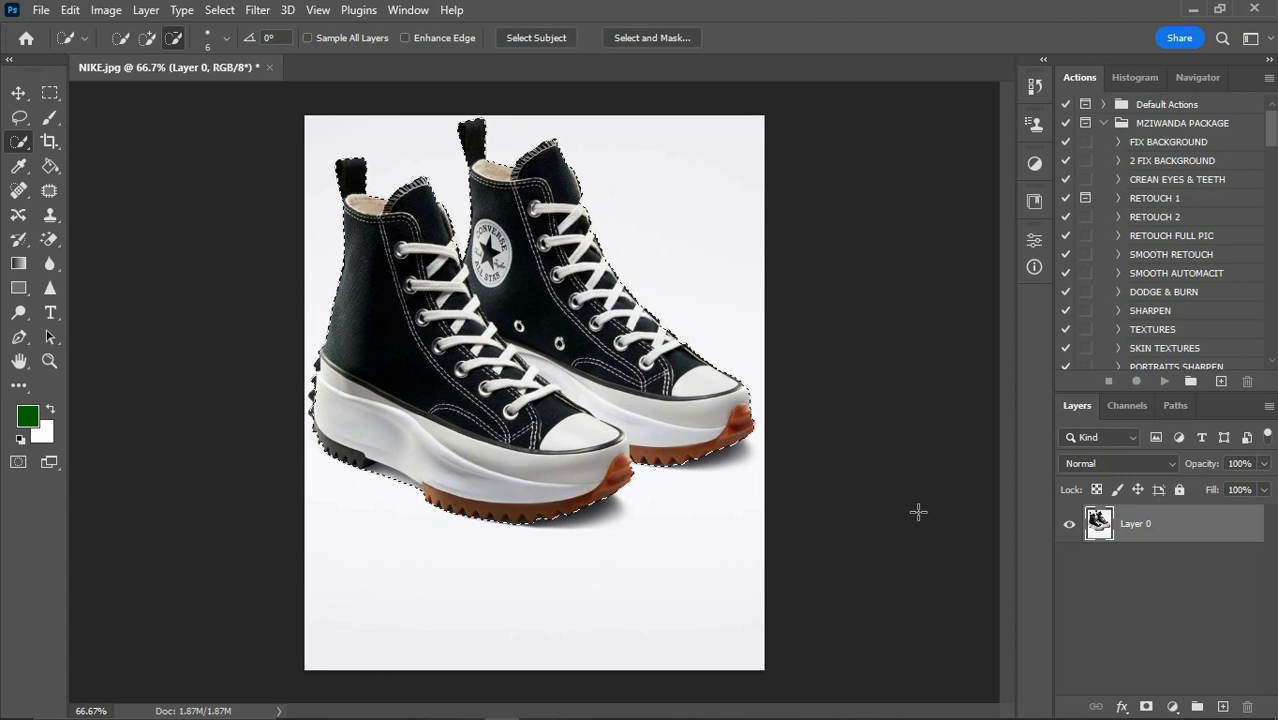
Subtract the shadow area under the front shoe's sole arch, between heel and forefoot treads, from the selection.
key("ctrl+plus")
key("ctrl+plus")
key("ctrl+minus")
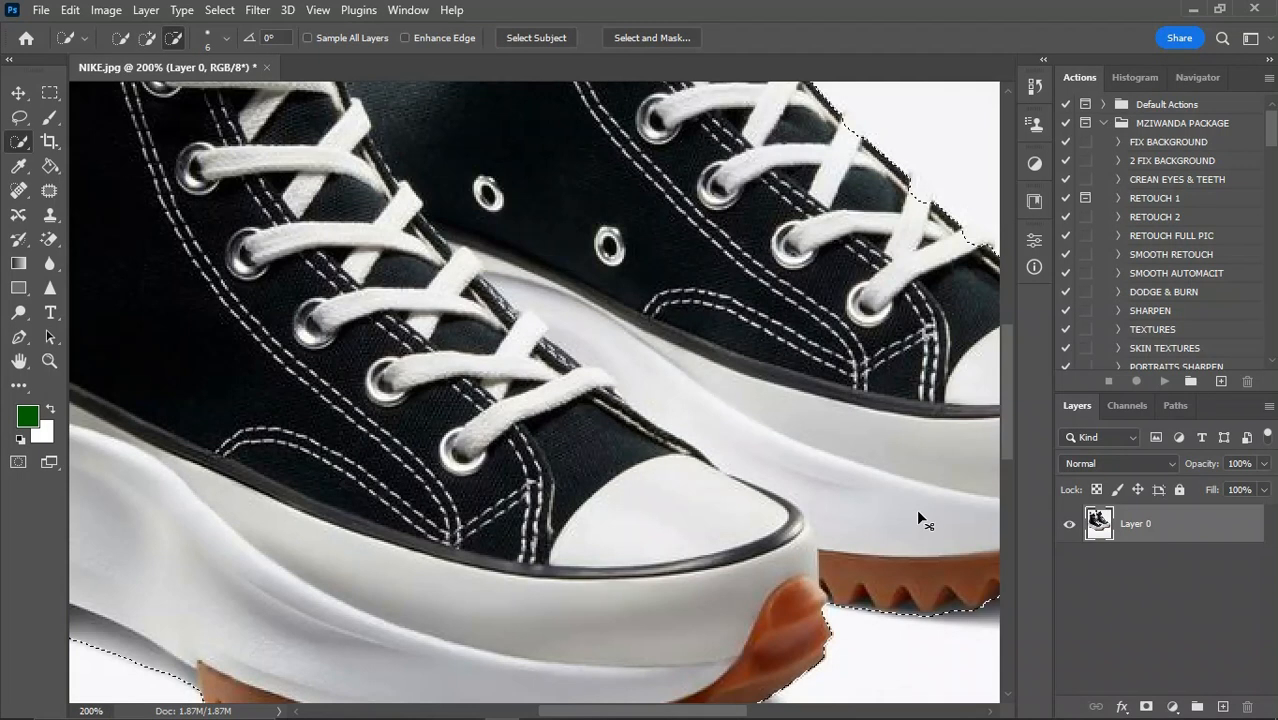
key("ctrl+minus")
key("ctrl+plus")
key("ctrl+plus")
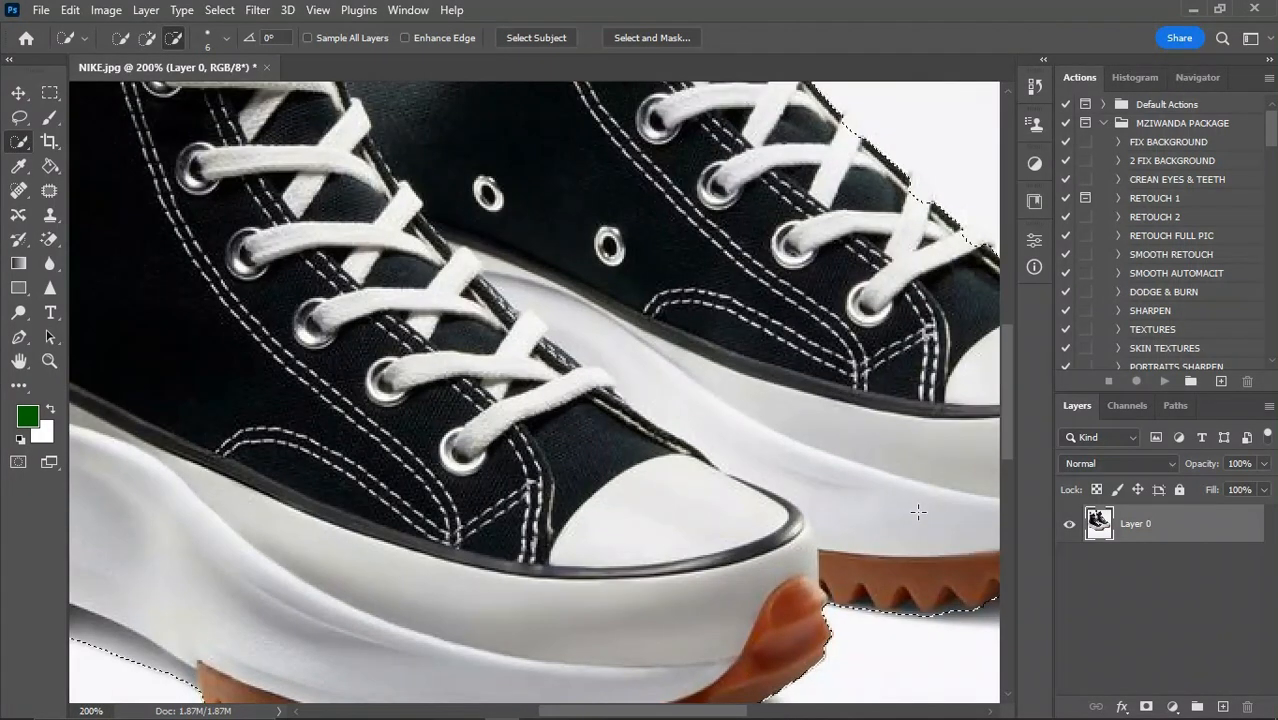
scroll(918, 512, "right", 5)
scroll(918, 512, "left", 3)
scroll(918, 512, "left", 6)
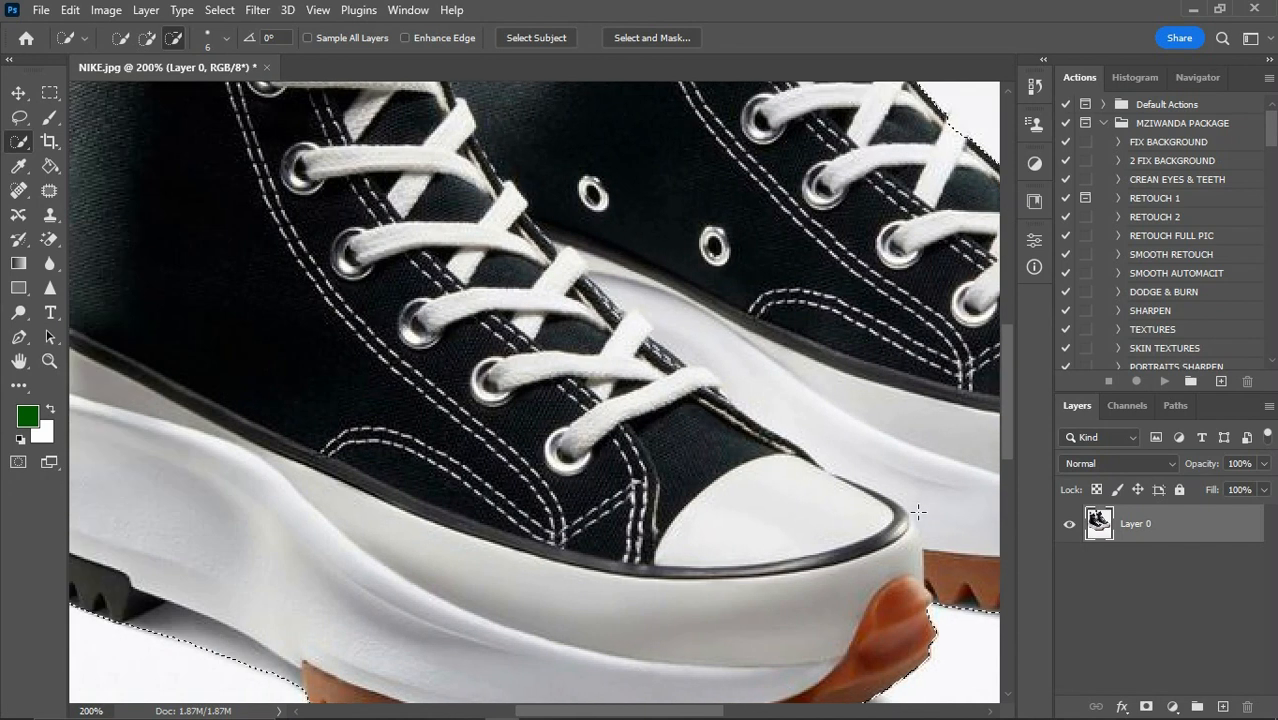
scroll(918, 512, "down", 1)
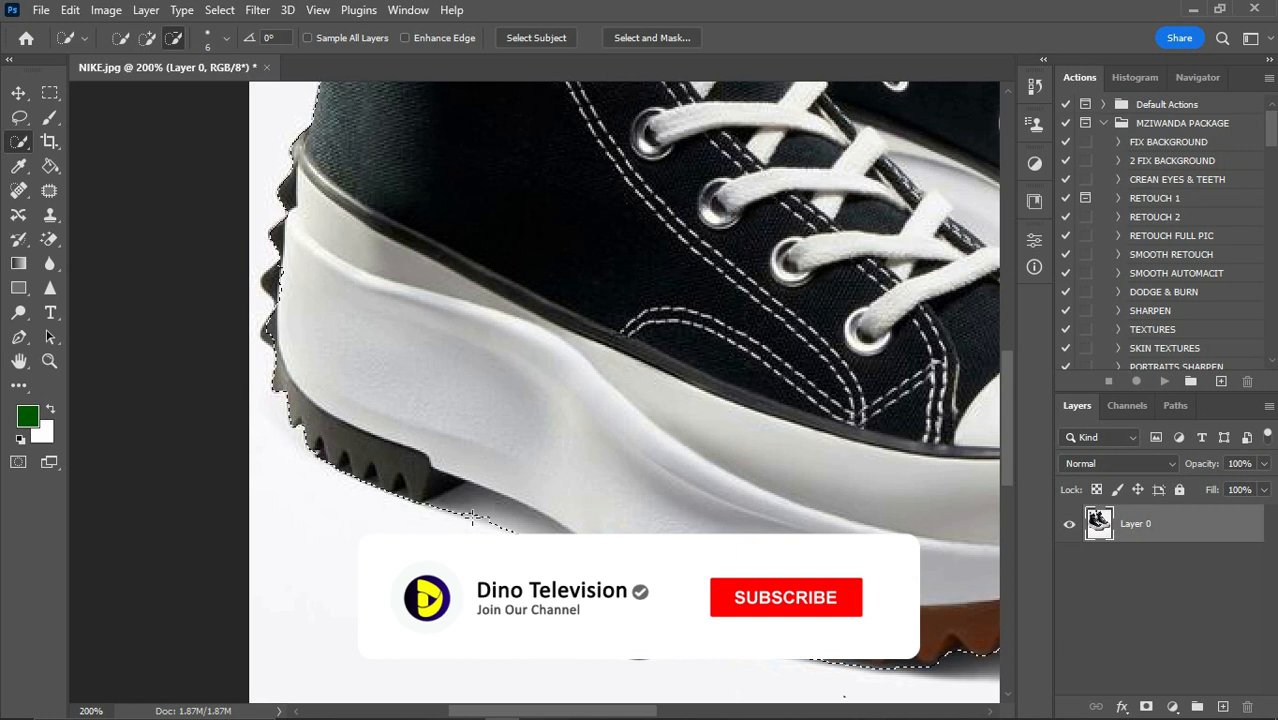
left_click_drag(465, 508, 530, 529)
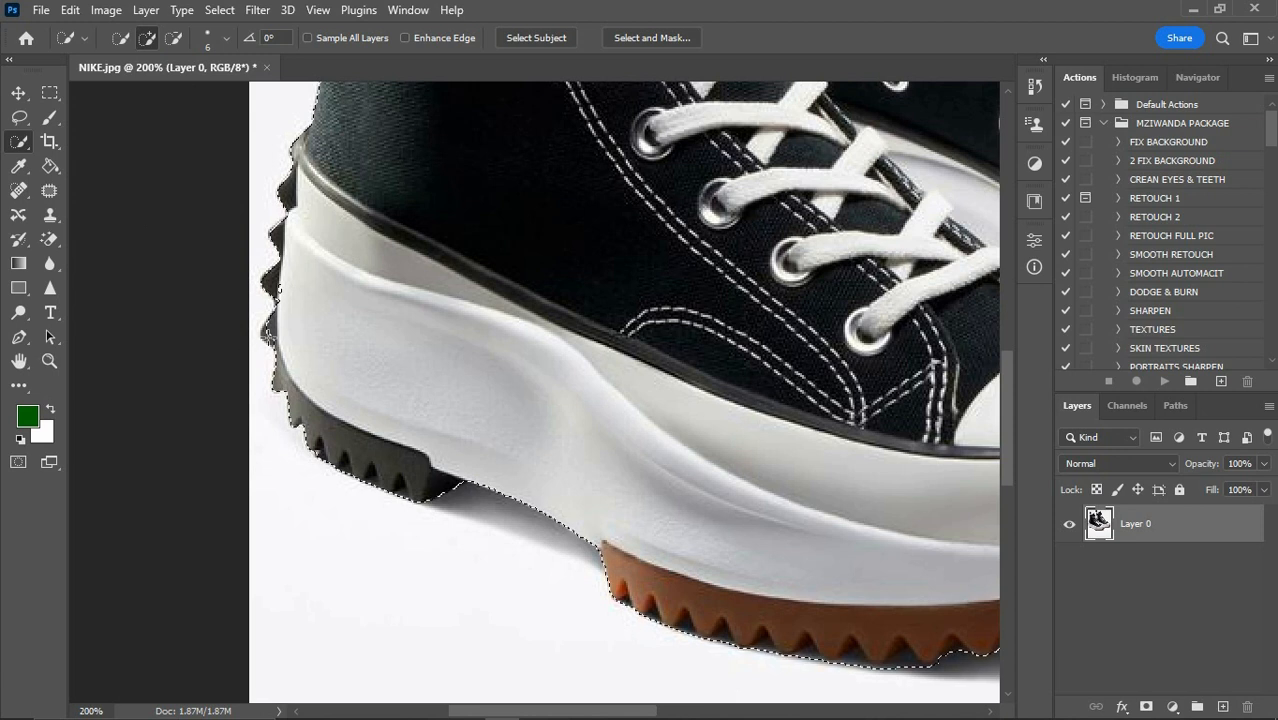
Check the selection edge around both shoes and subtract the gaps between the rear shoe's brown sole treads.
scroll(550, 296, "up", 6)
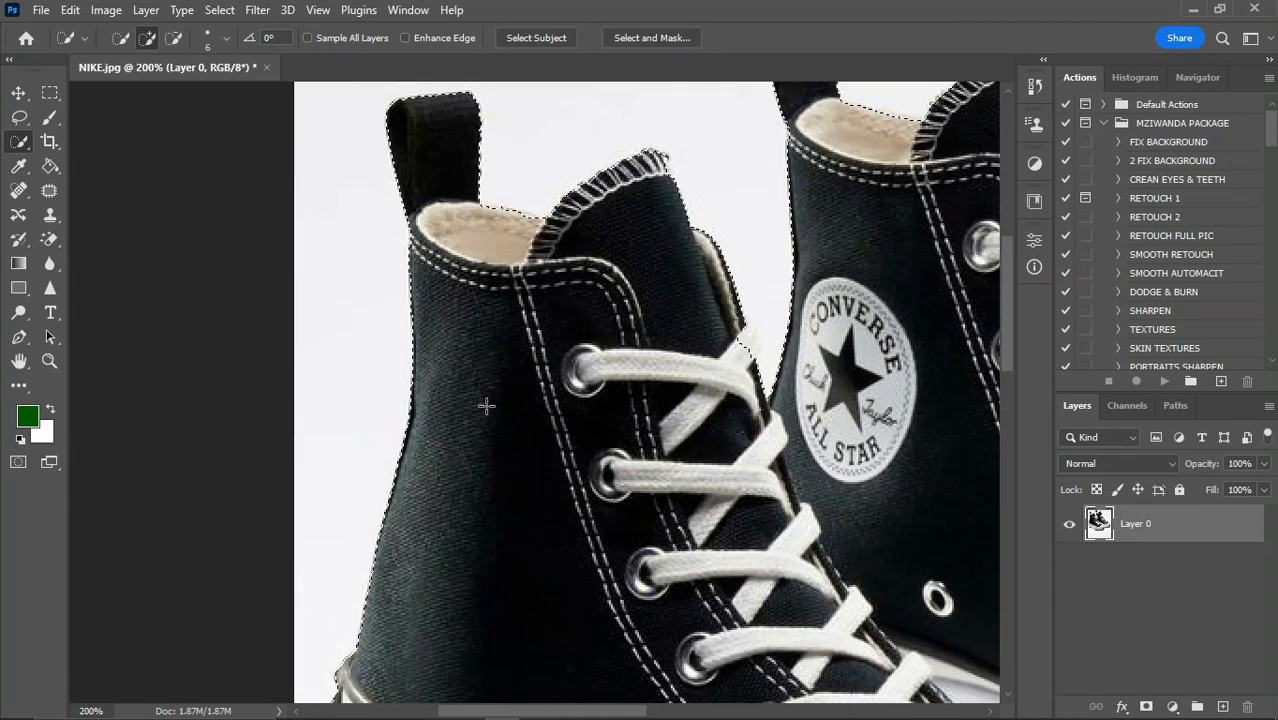
scroll(485, 405, "up", 3)
scroll(487, 410, "left", 4)
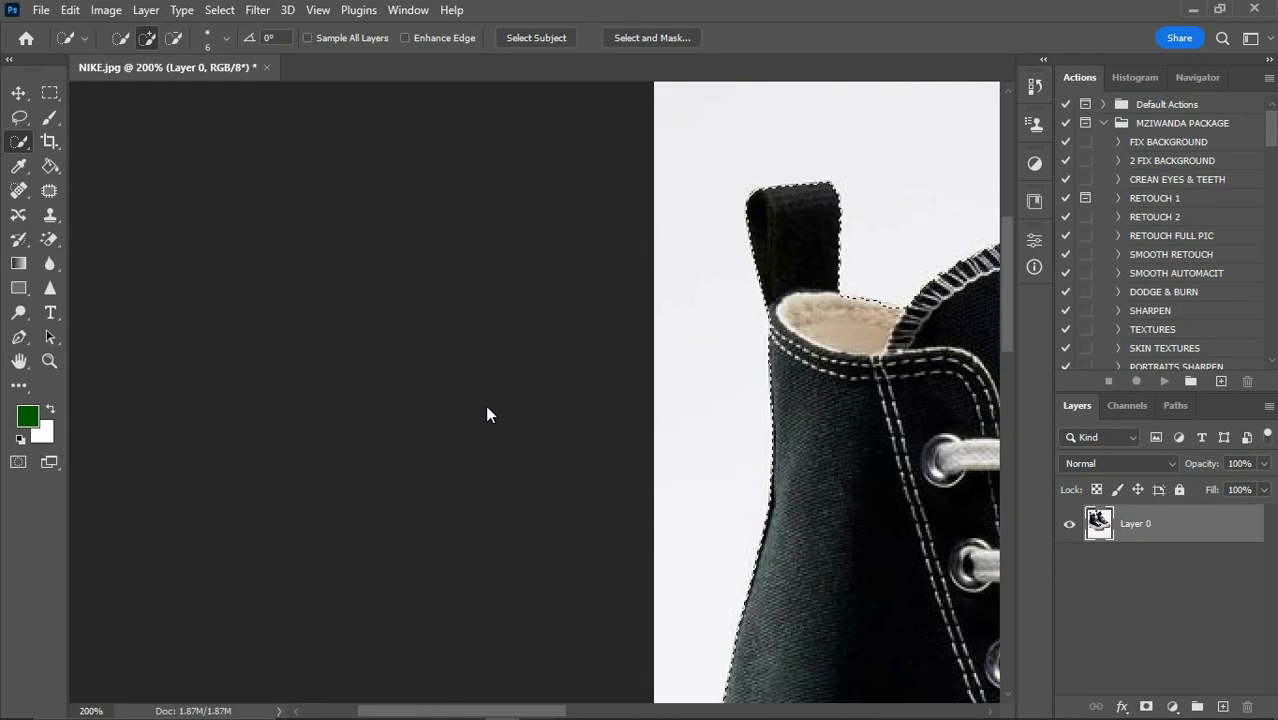
scroll(487, 410, "right", 10)
scroll(485, 410, "right", 8)
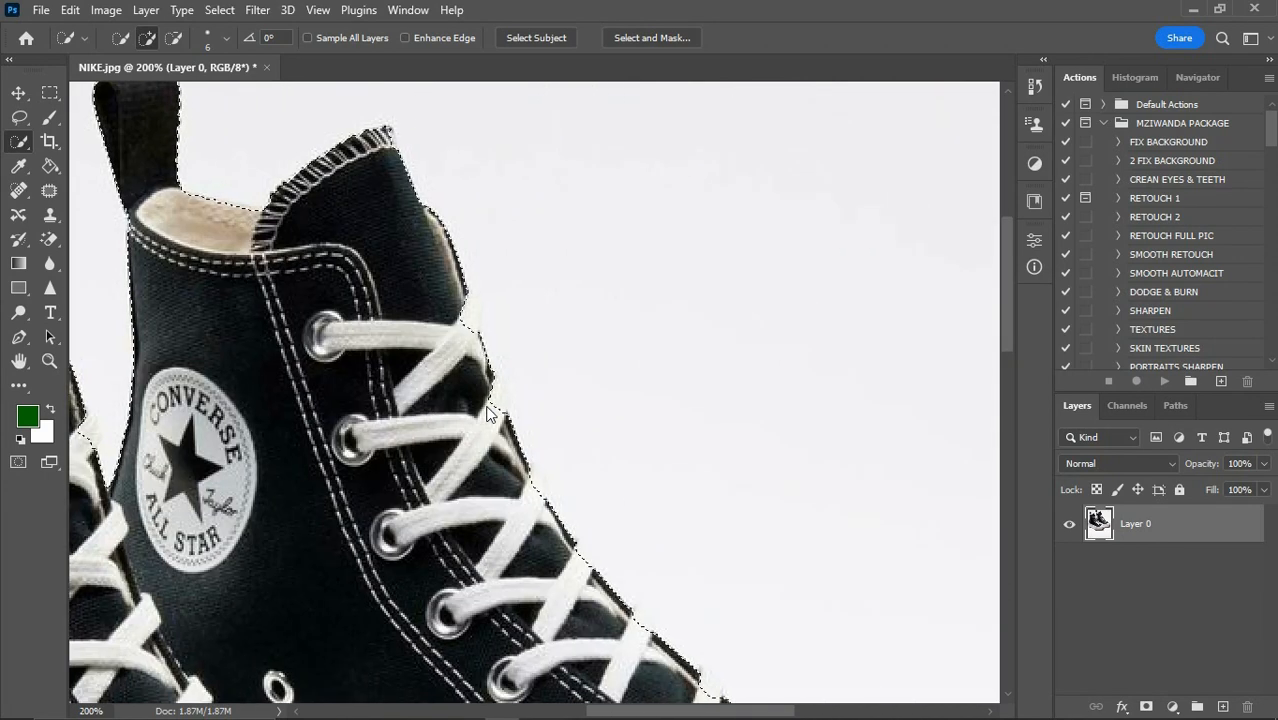
scroll(485, 410, "down", 5)
scroll(487, 407, "down", 10)
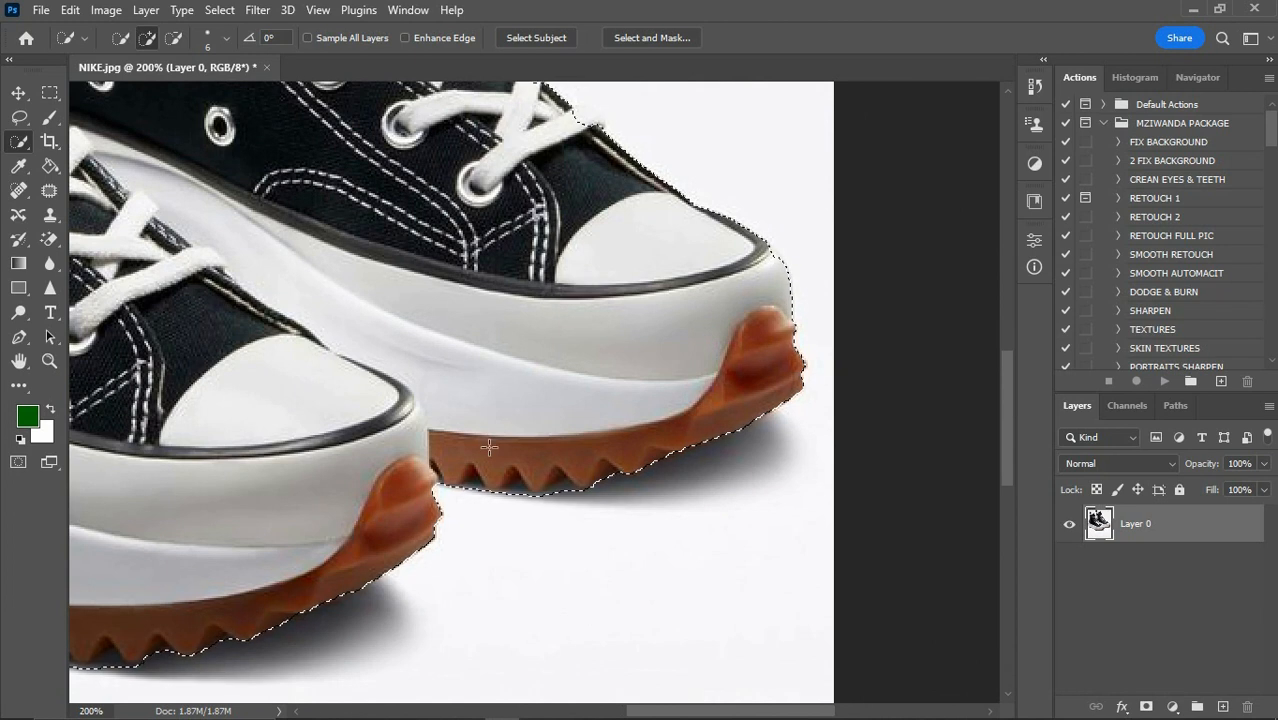
left_click(176, 37)
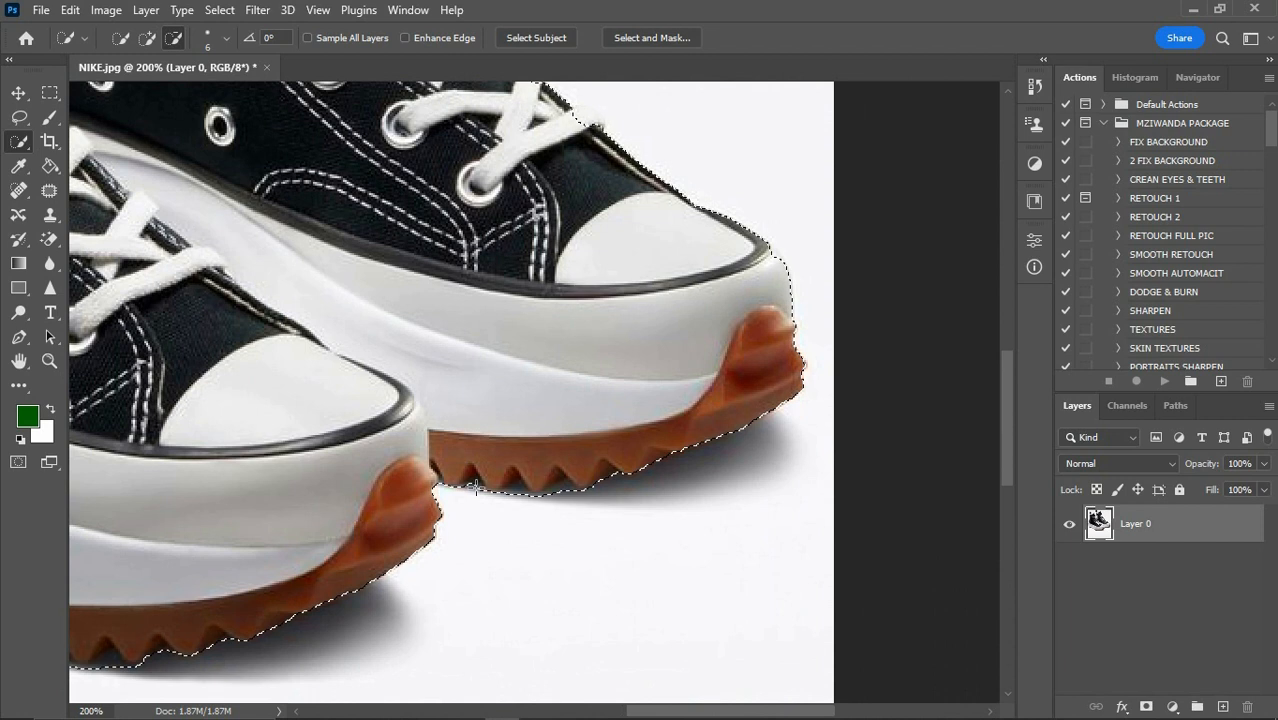
mouse_move(513, 490)
left_mouse_down()
mouse_move(500, 482)
mouse_move(567, 500)
left_mouse_up()
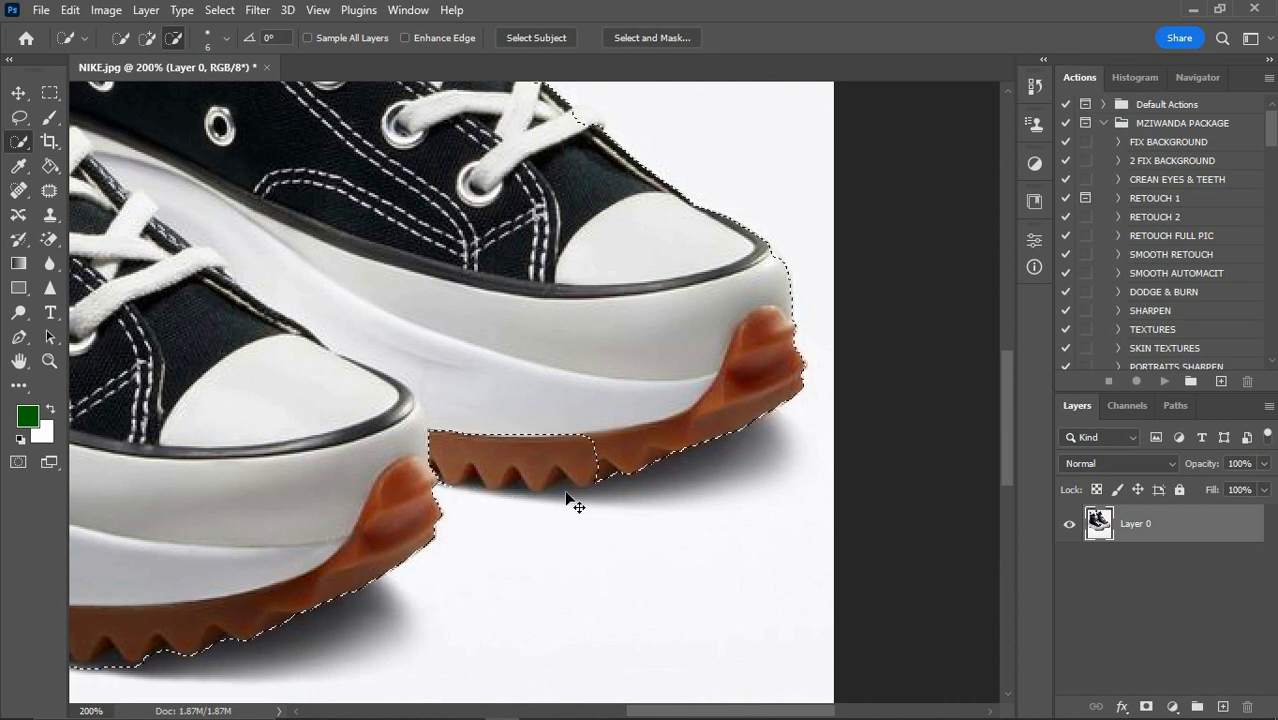
key("ctrl+z")
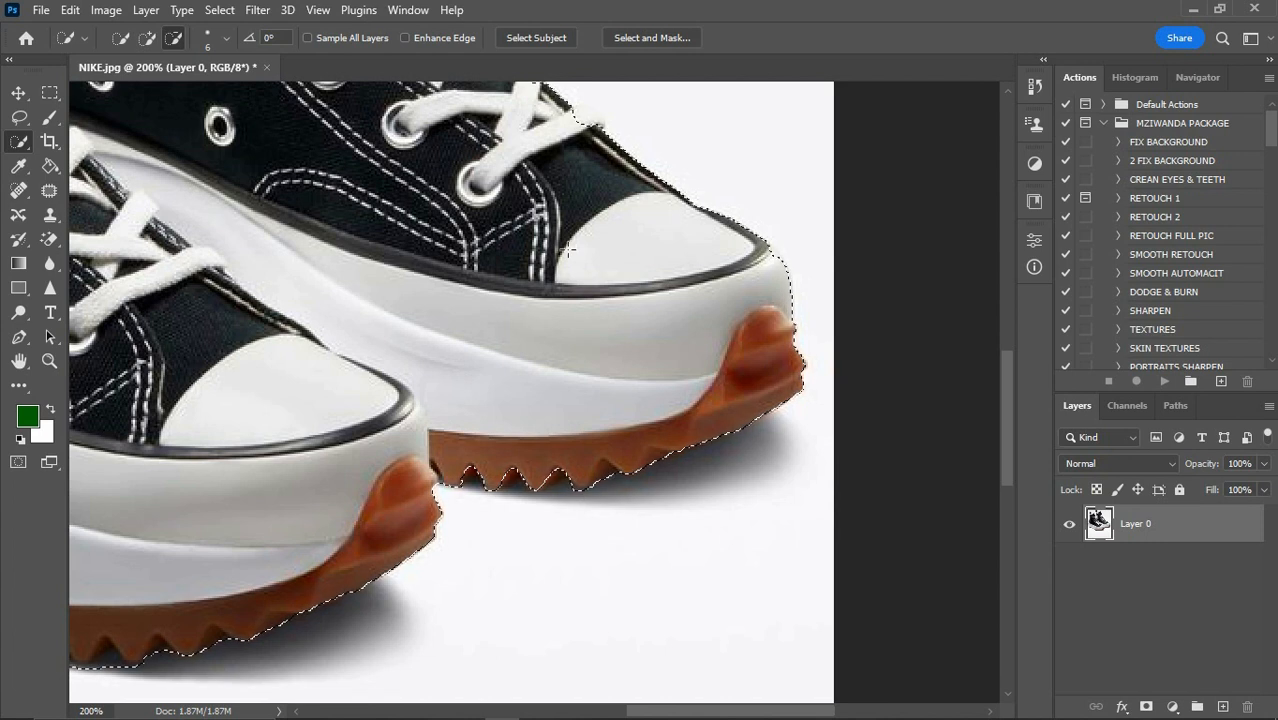
Copy the selected shoes to a new layer and delete the original photo layer, Layer 0.
left_click(19, 96)
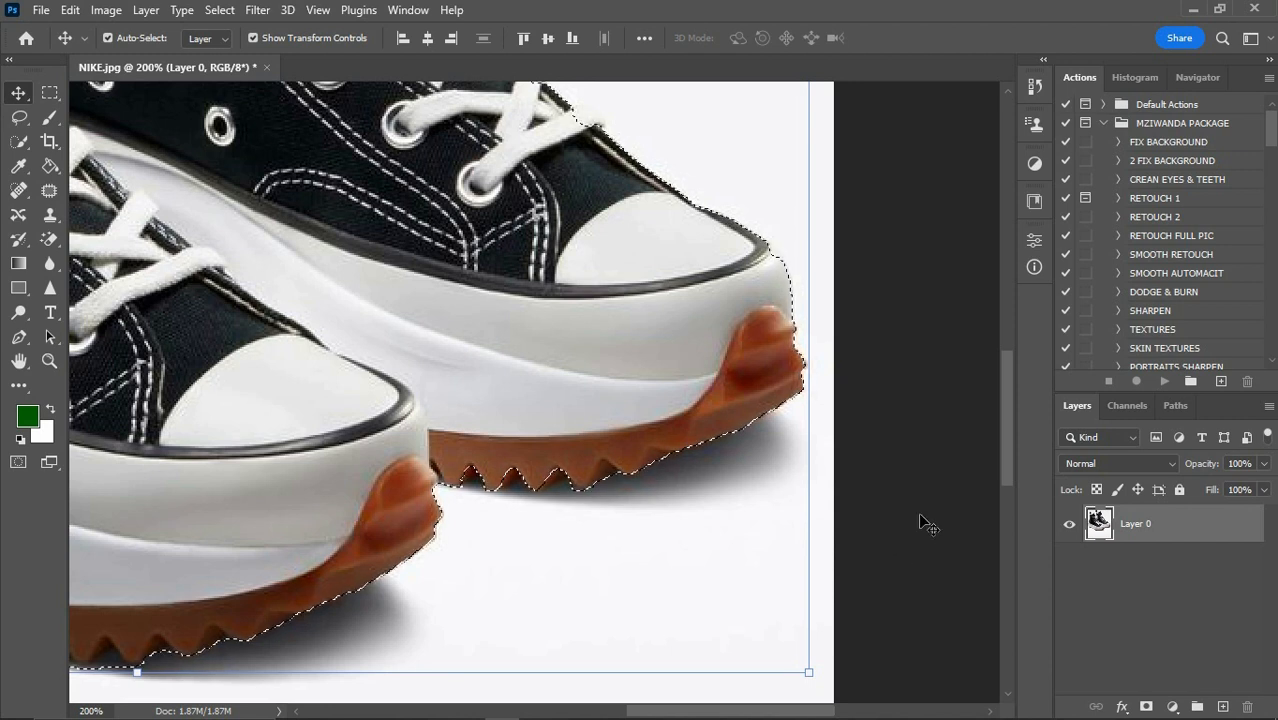
key("ctrl")
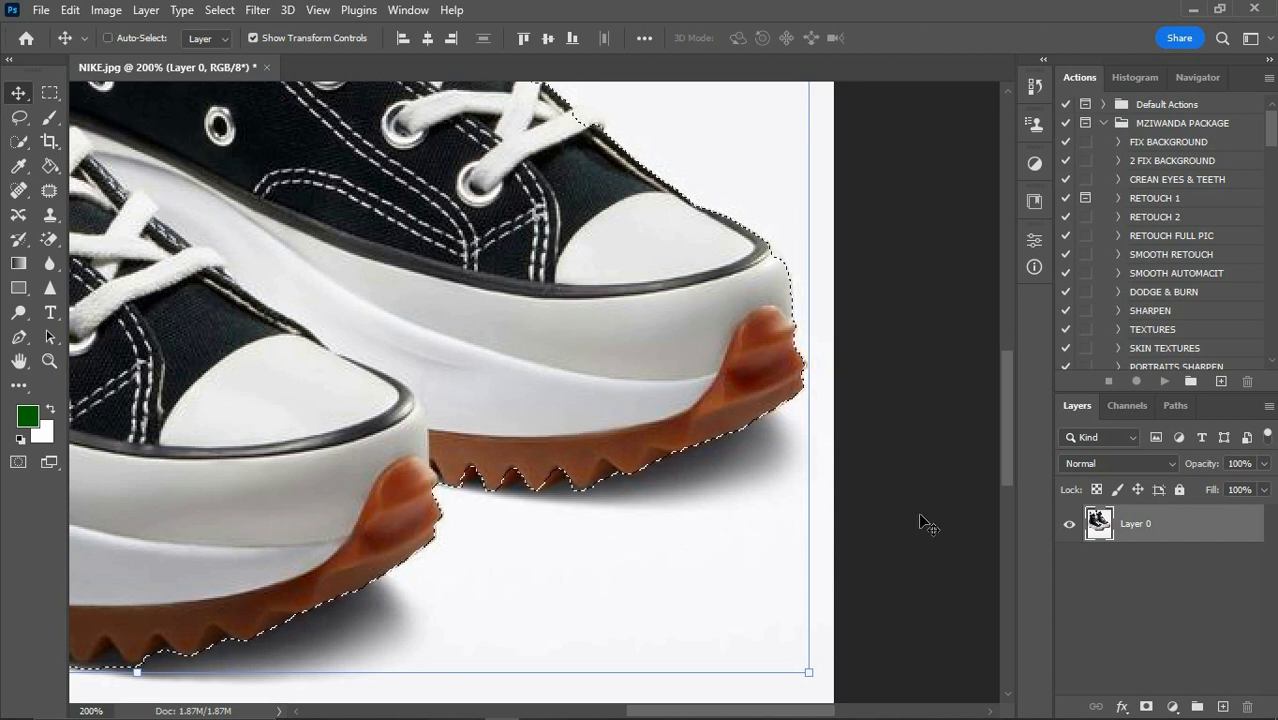
key("ctrl+j")
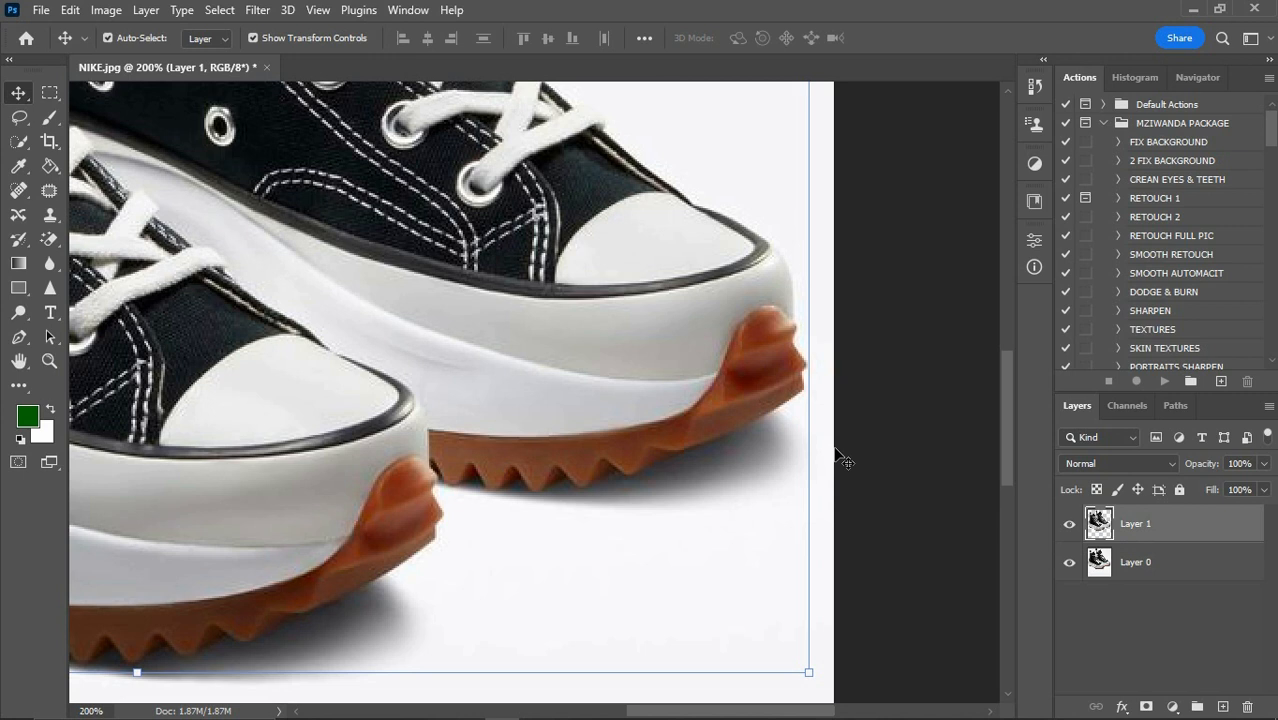
left_click(1147, 564)
key("Delete")
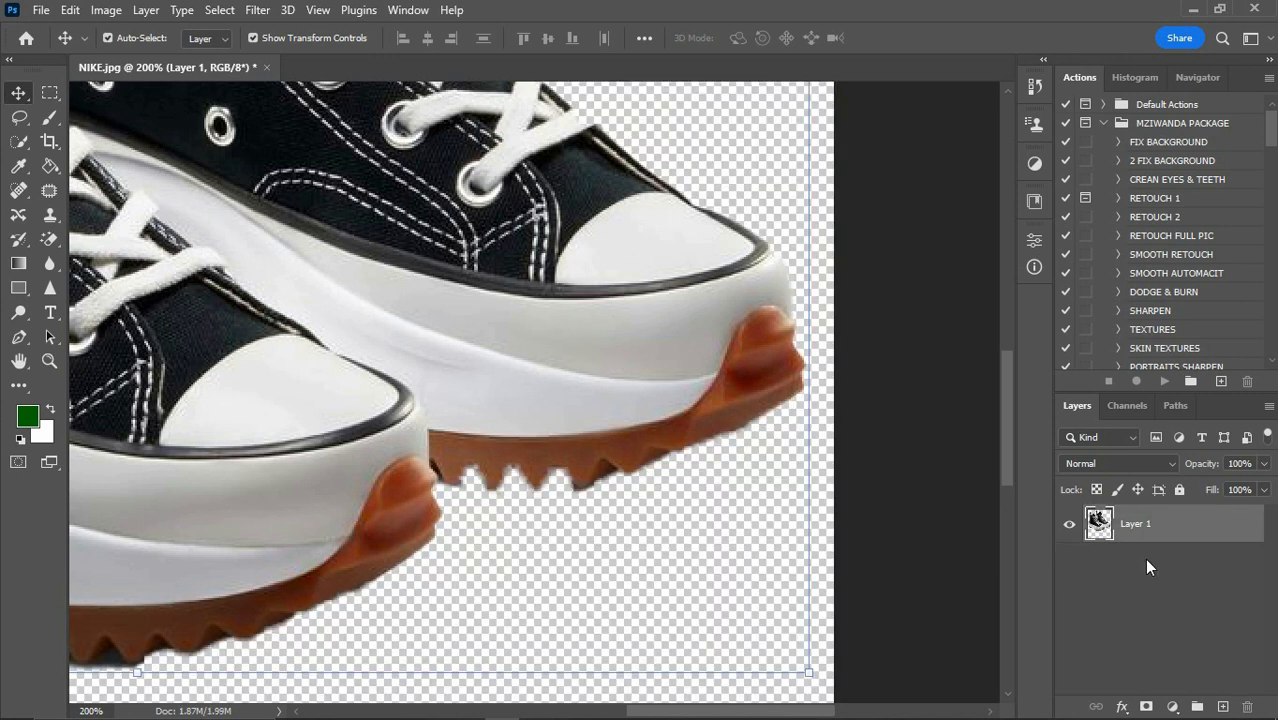
Scale the cut-out shoes to 81.37% and move them down to about the middle of the canvas.
key("ctrl+minus")
key("ctrl+minus")
key("ctrl+minus")
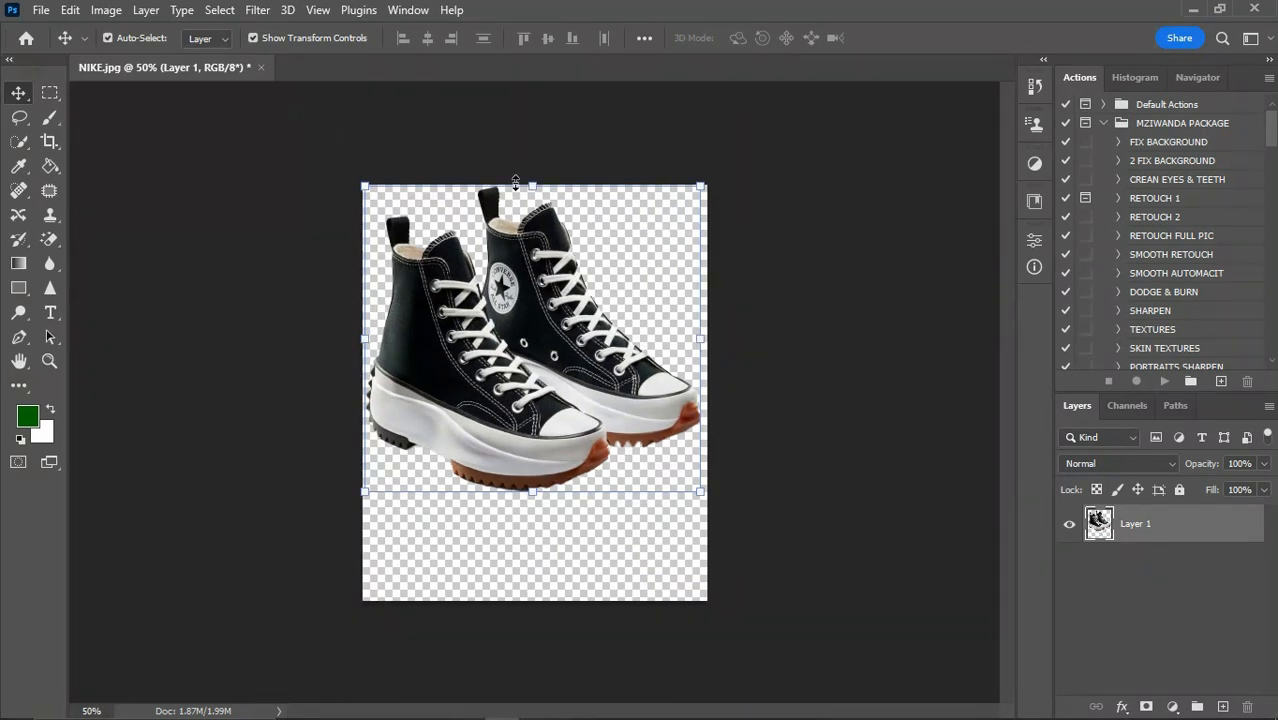
left_click_drag(520, 183, 525, 241)
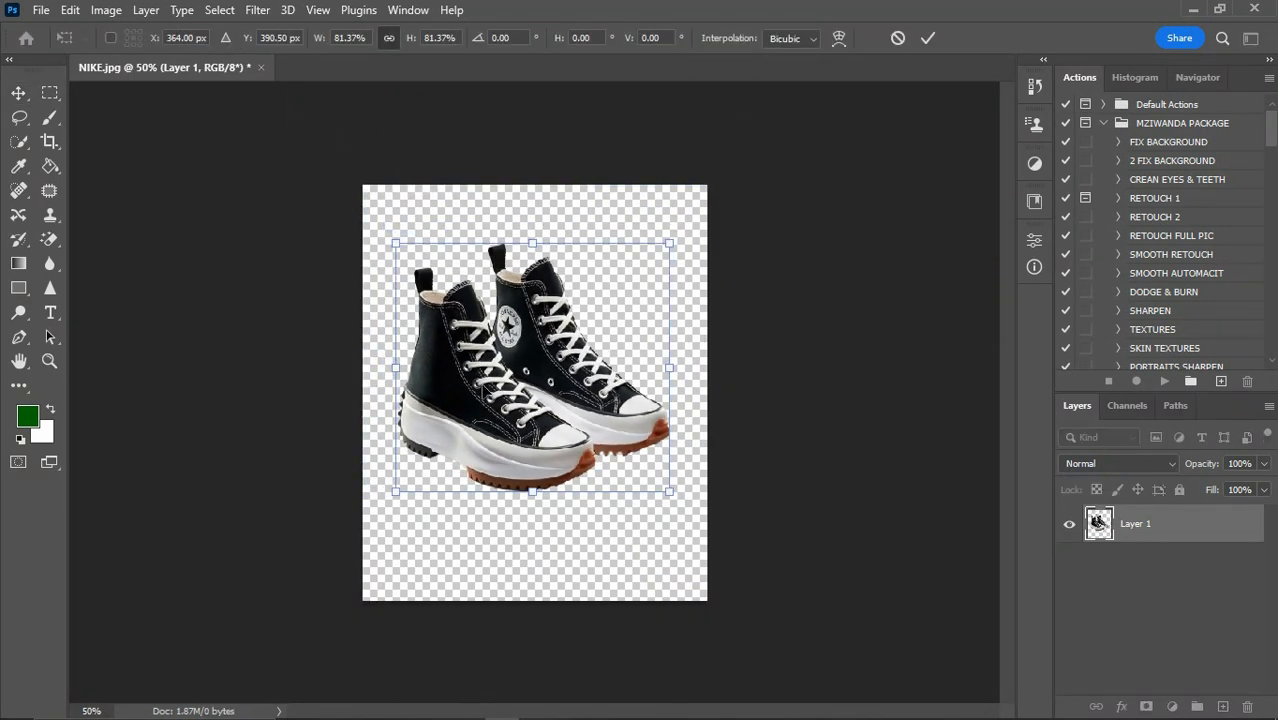
left_click_drag(487, 392, 489, 419)
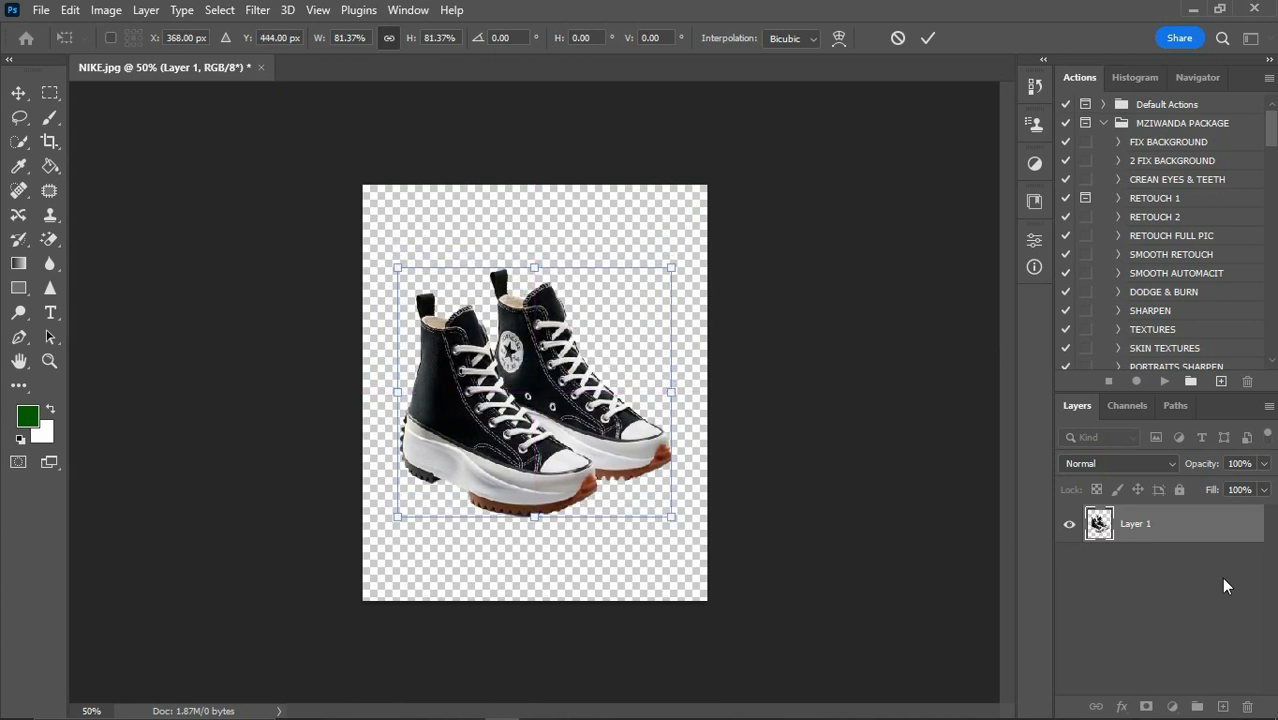
key("Return")
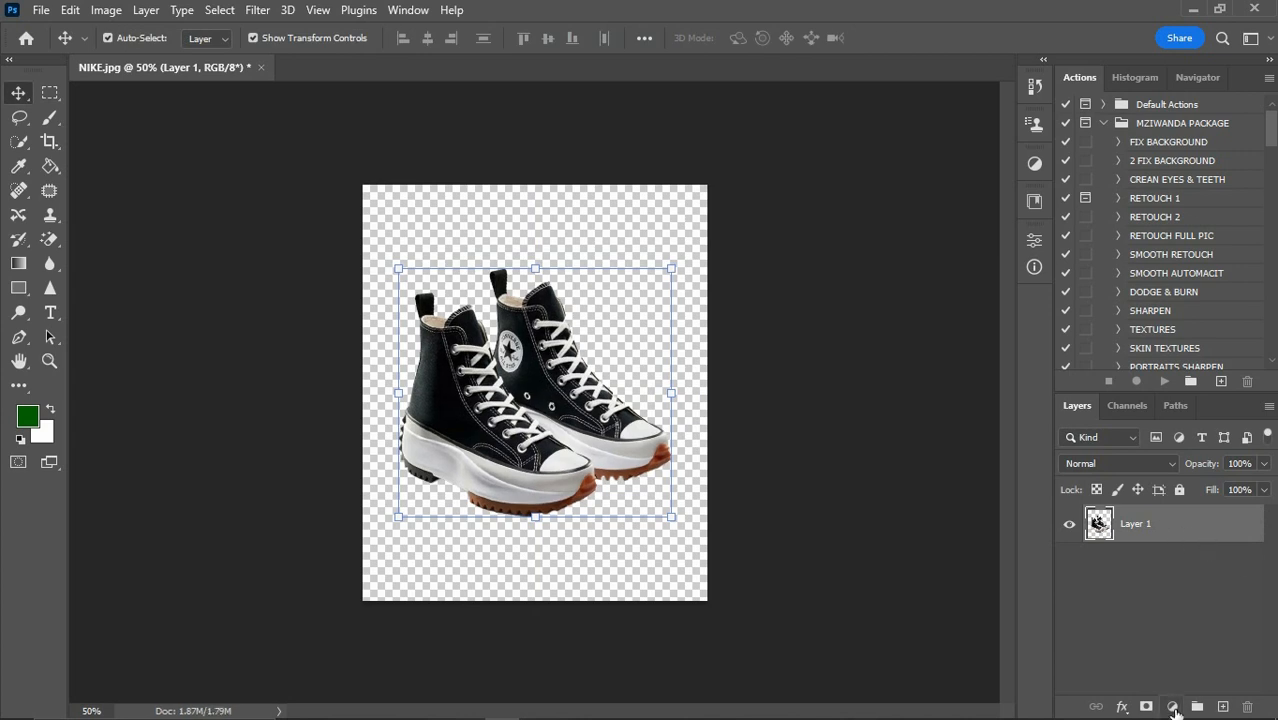
Add a near-black Solid Color fill layer and place it beneath the shoes layer.
left_click(1172, 707)
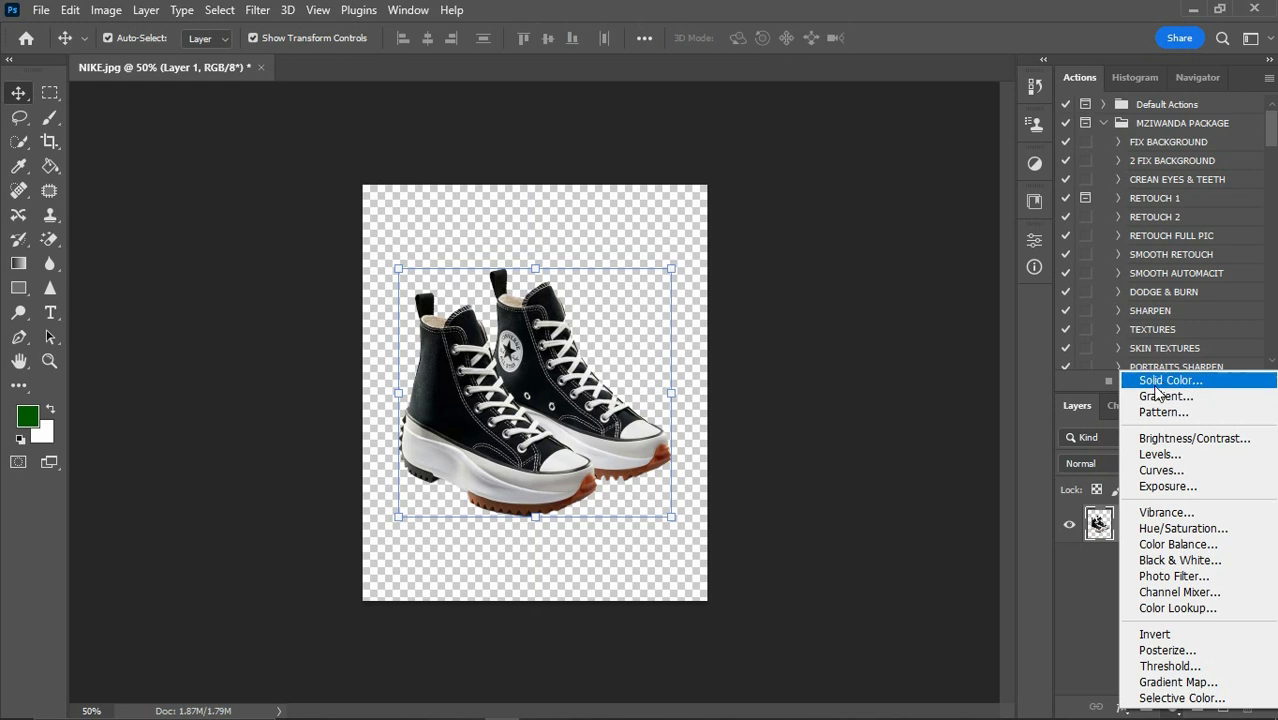
left_click(1165, 384)
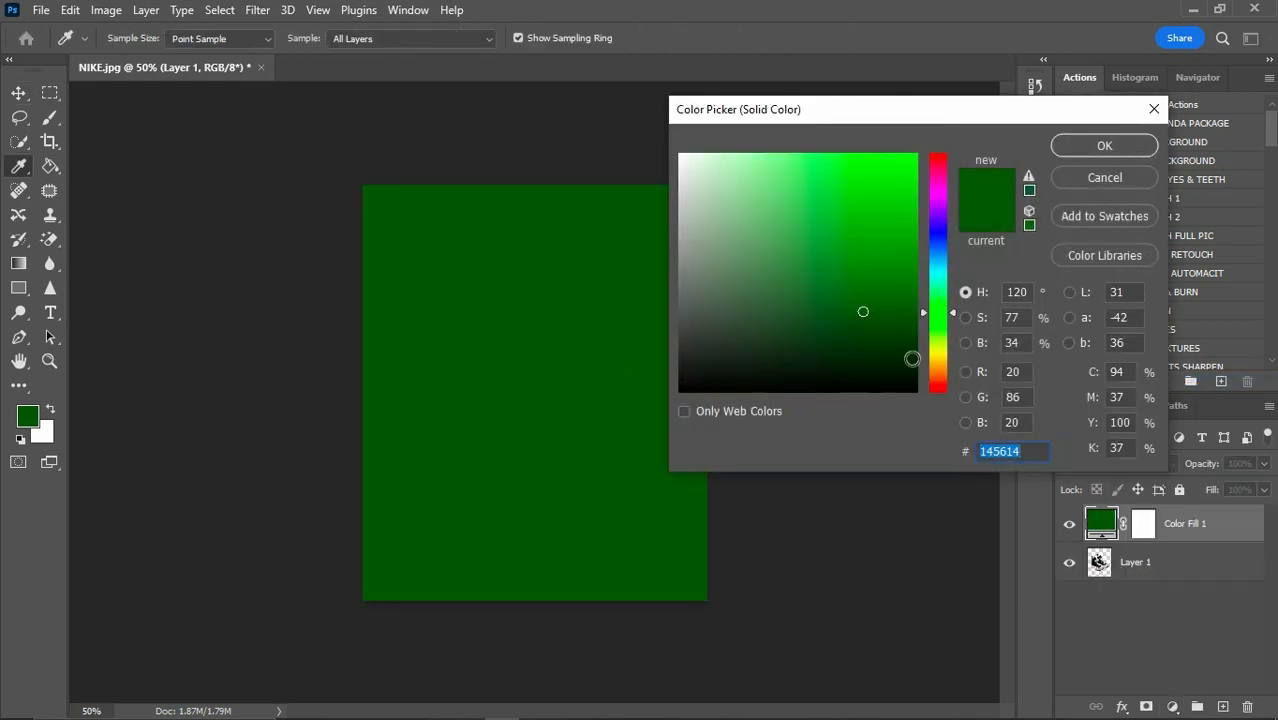
left_click(909, 389)
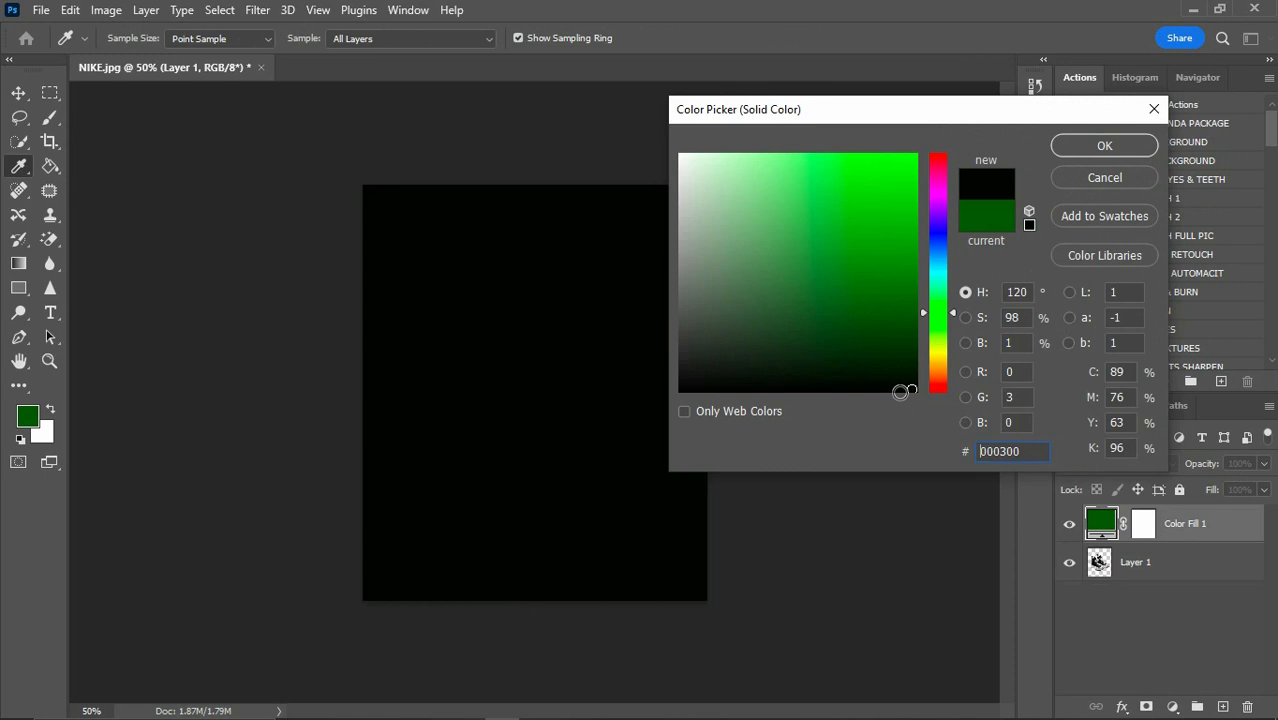
left_click(1077, 155)
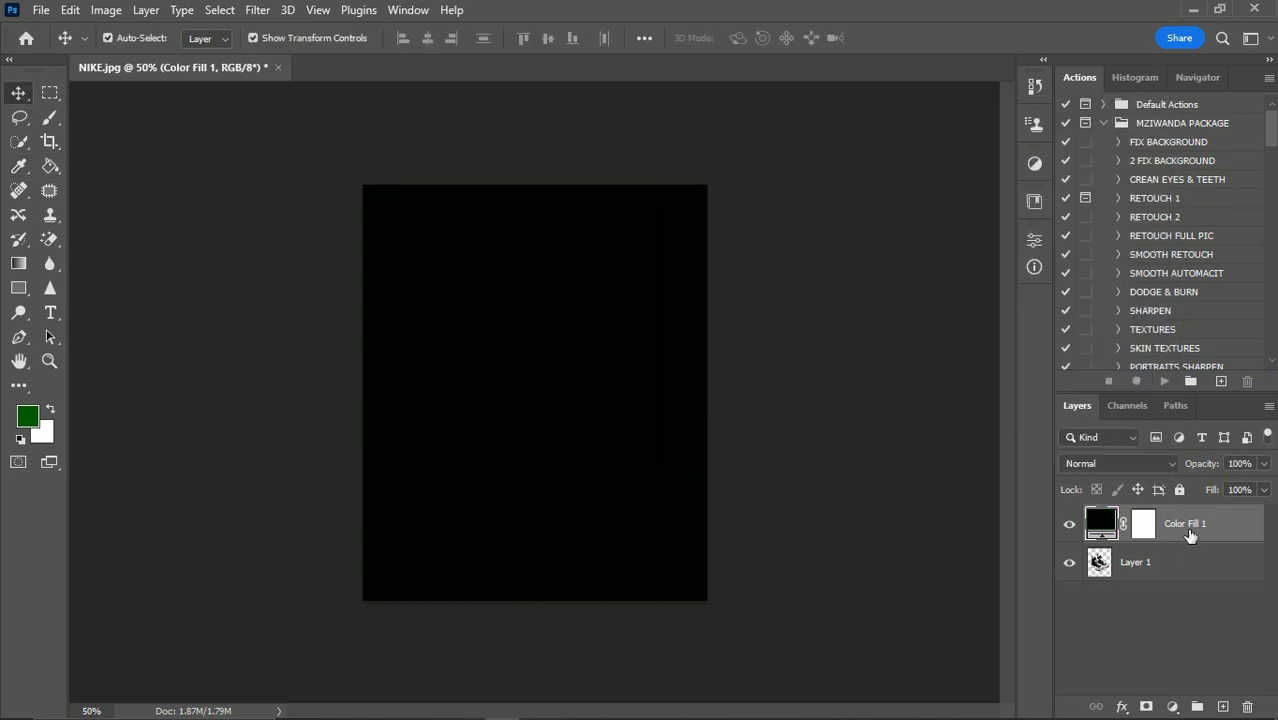
left_click_drag(1188, 528, 1180, 578)
left_click(826, 515)
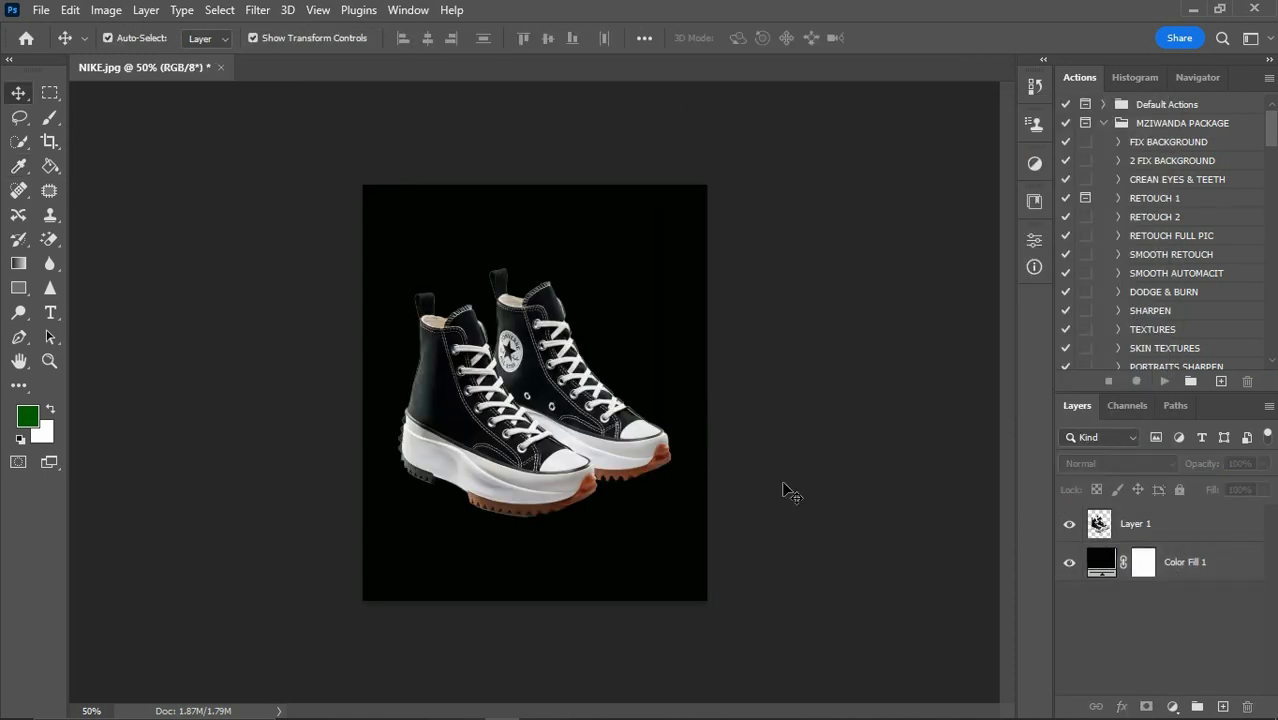
Align the shoes layer with the canvas's vertical centre line.
left_click(548, 405)
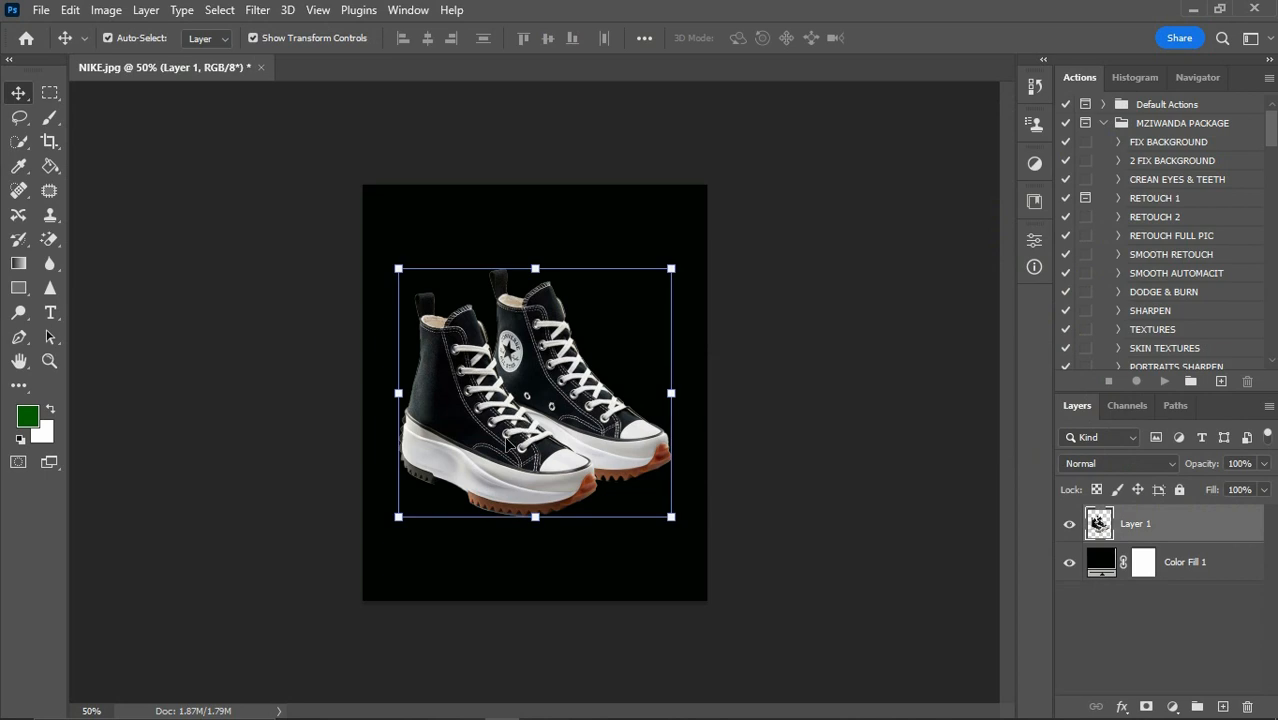
left_click_drag(510, 446, 512, 442)
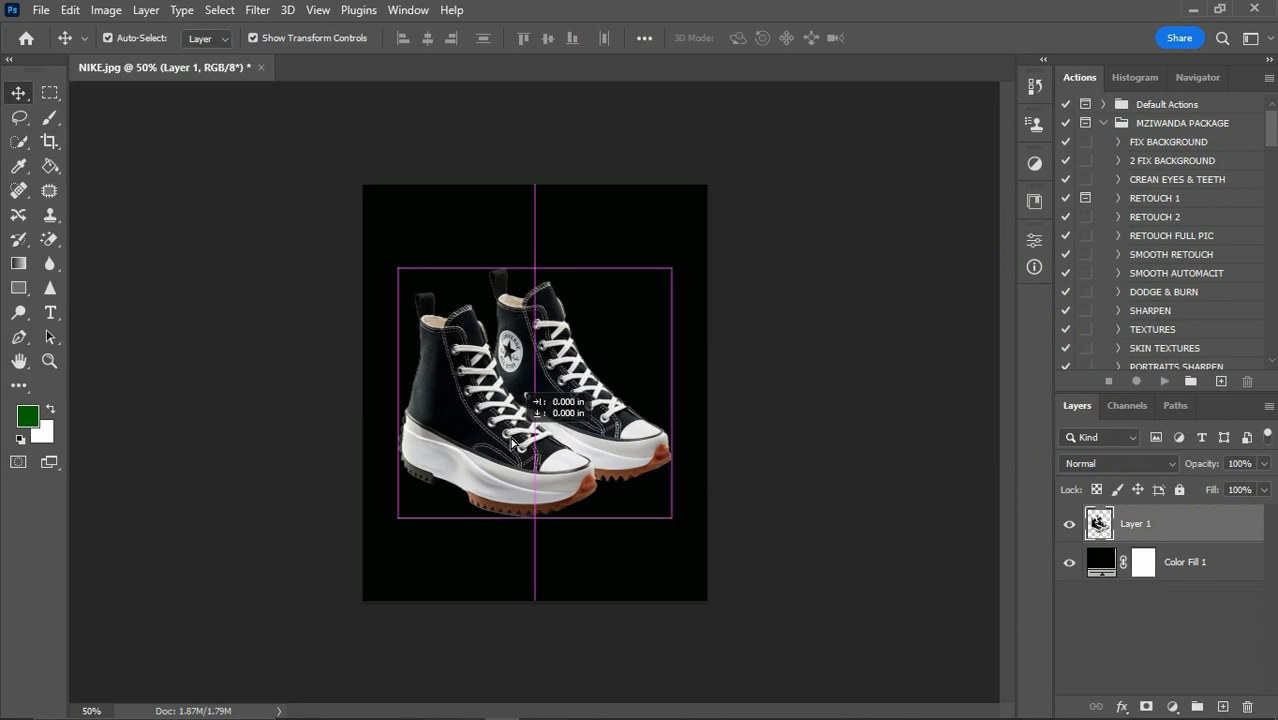
left_click(858, 524)
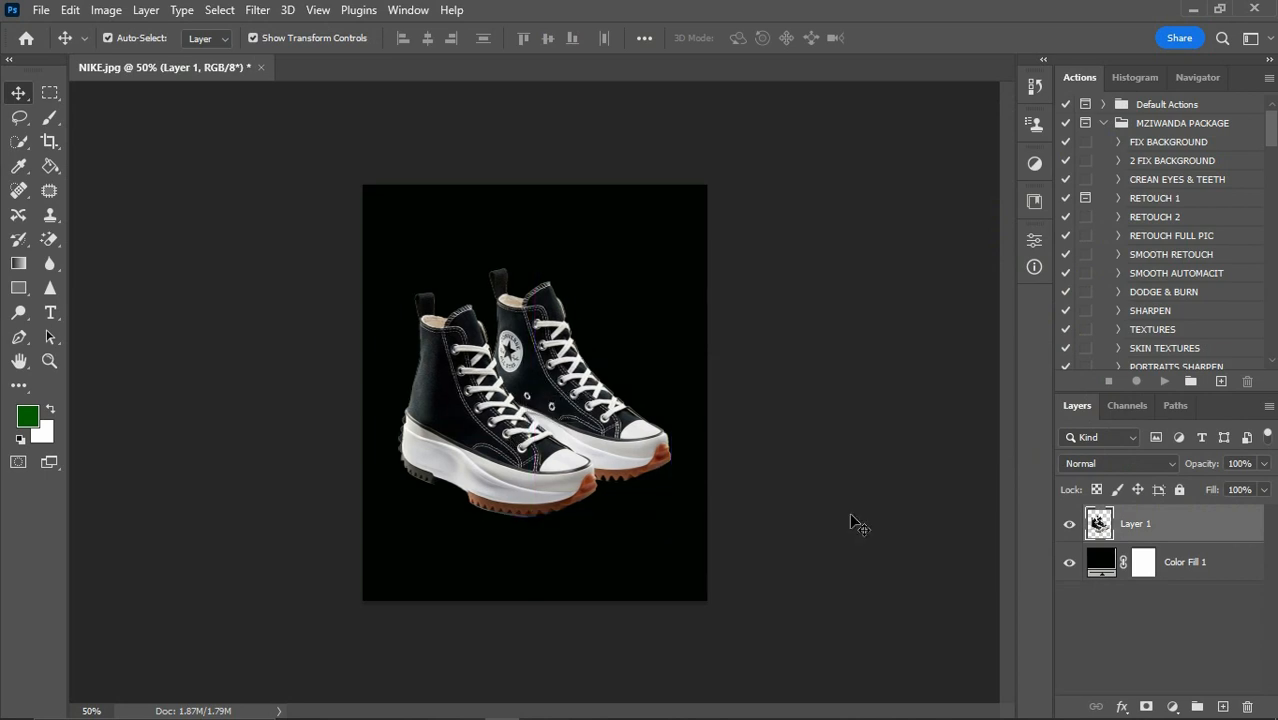
Duplicate the shoes layer, Layer 1, and apply a Black & White adjustment with the Default preset to the copy.
left_click(1160, 535)
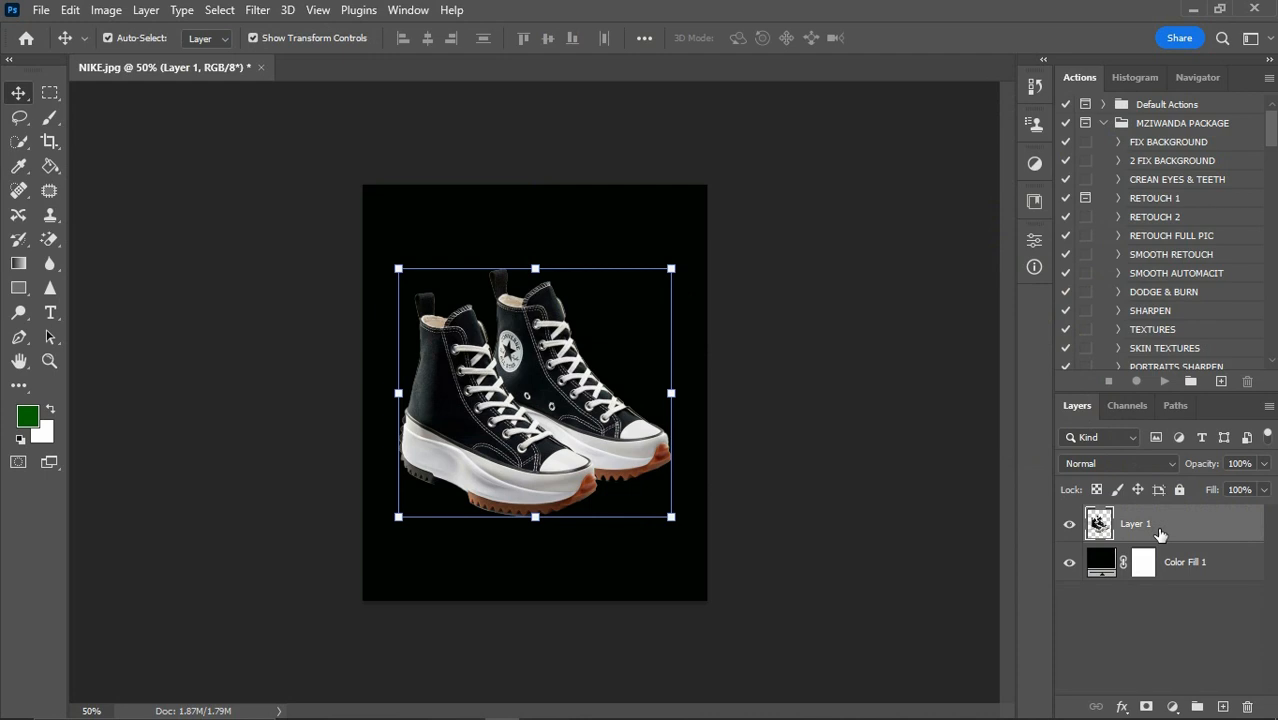
key("ctrl+j")
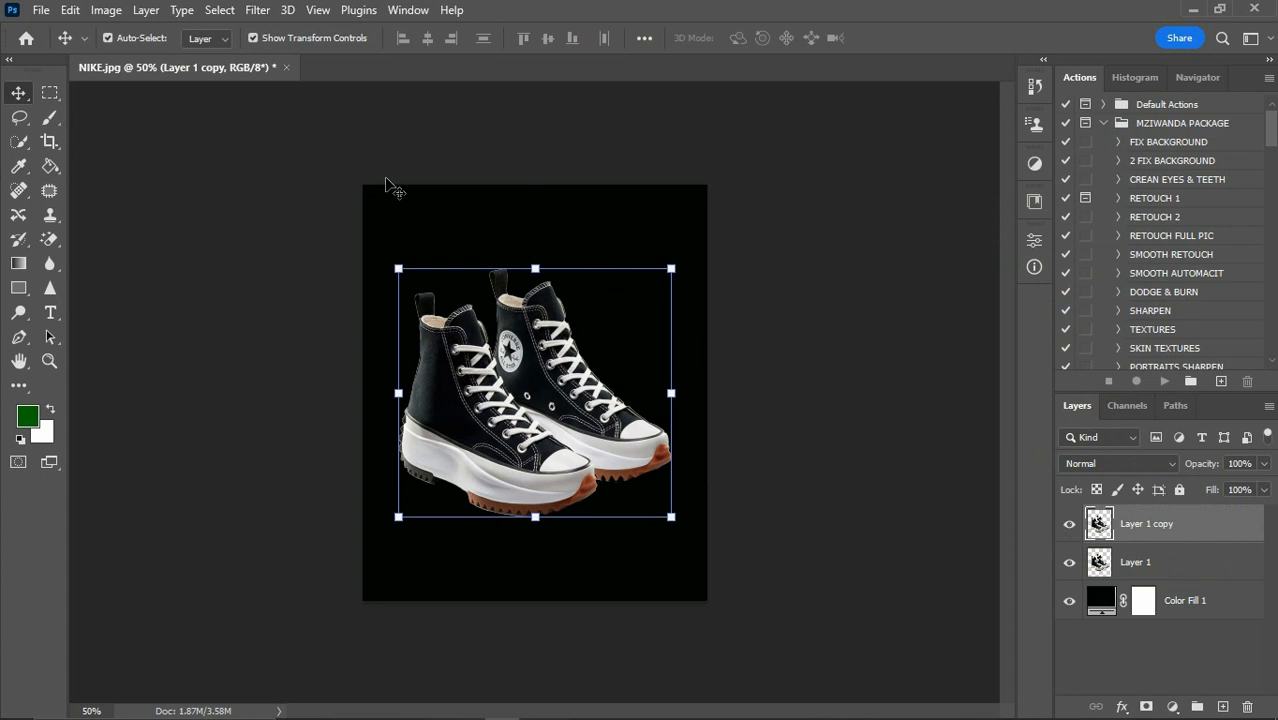
left_click(106, 10)
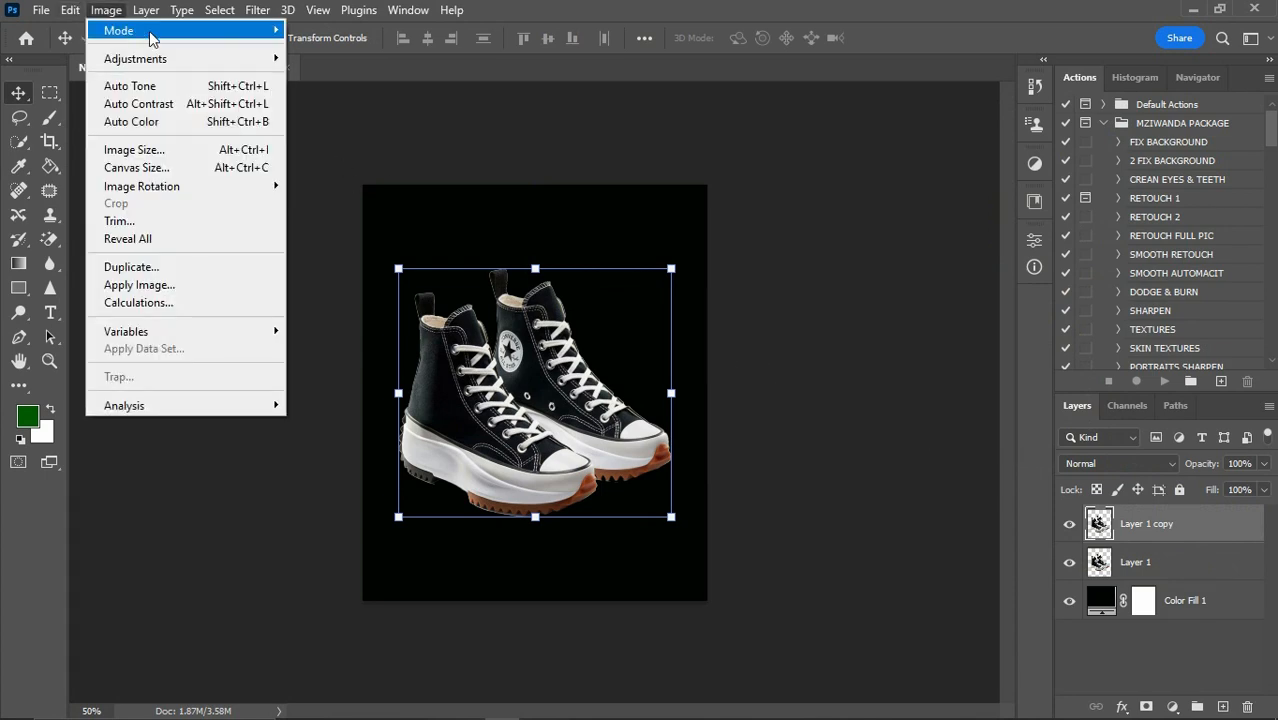
mouse_move(259, 64)
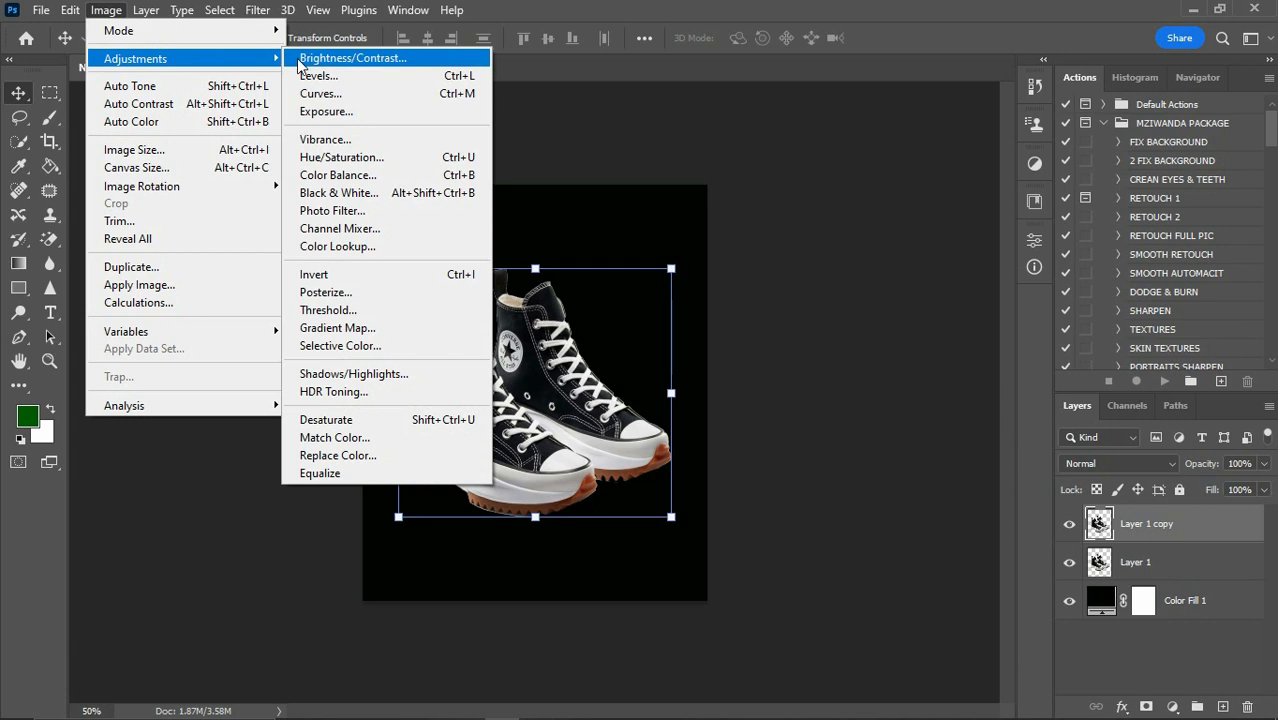
left_click(366, 198)
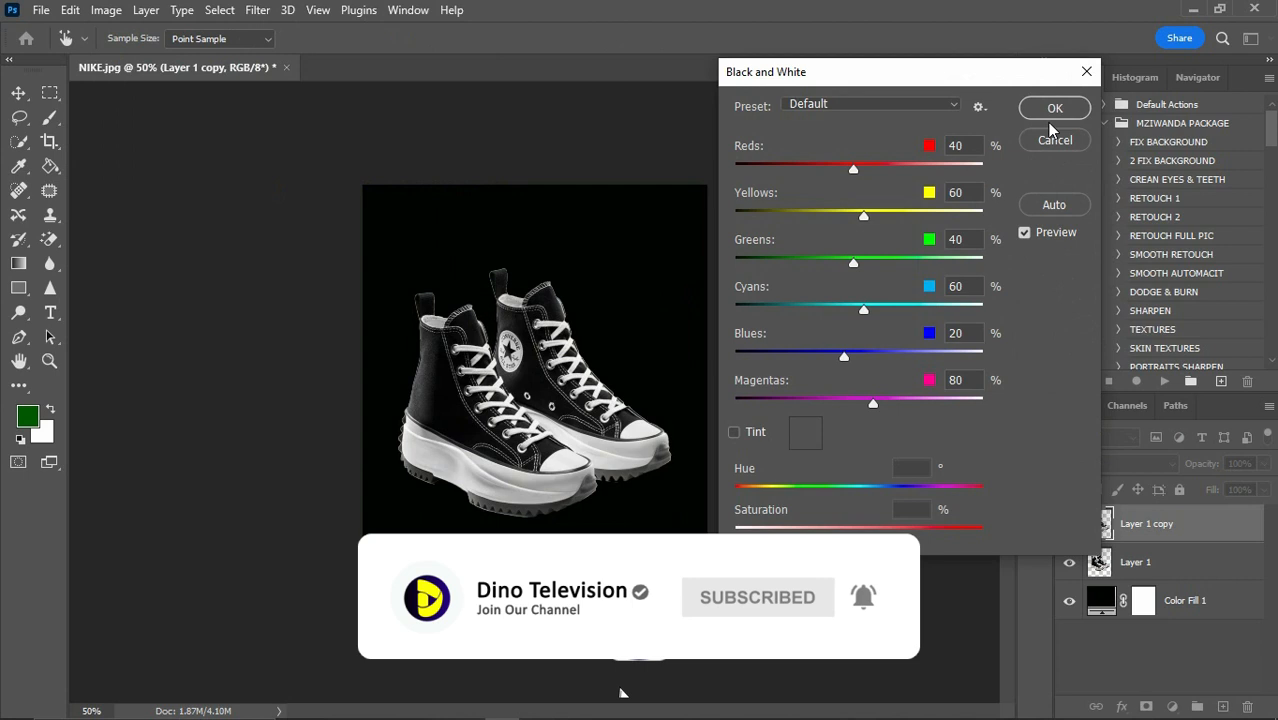
left_click(1053, 110)
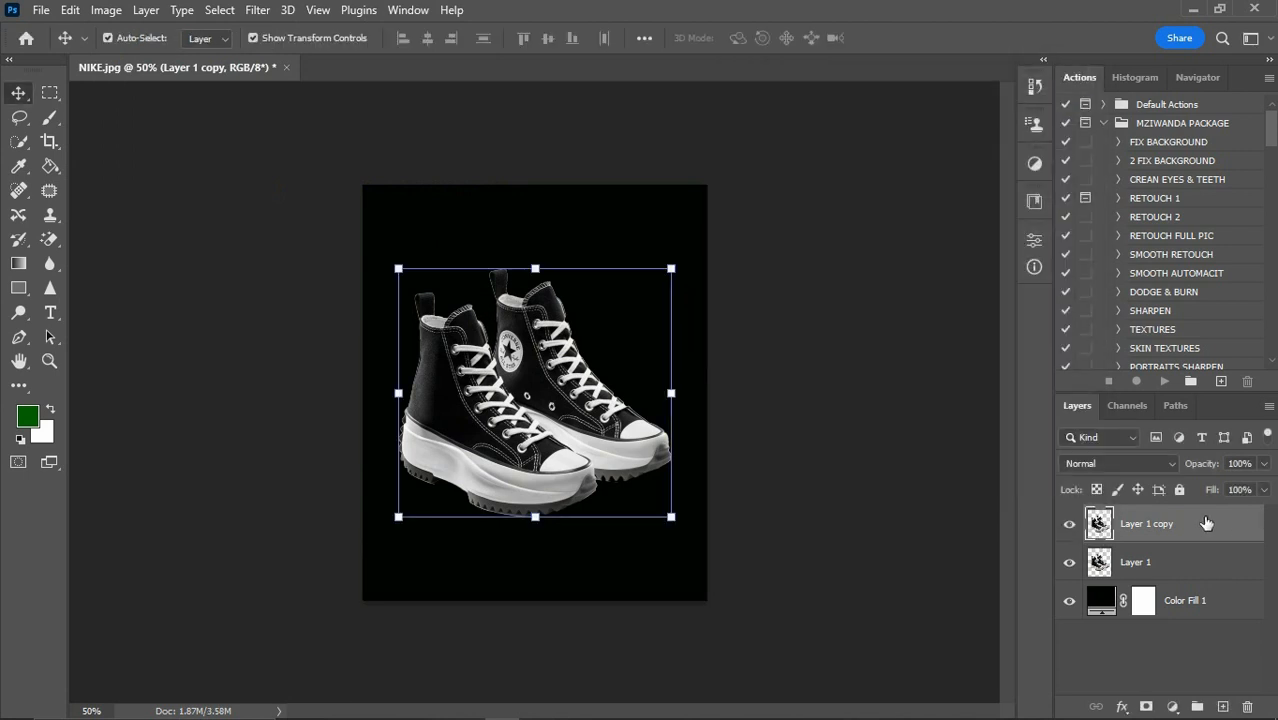
Duplicate the black-and-white shoes layer and invert the colours of the new copy.
key("ctrl")
key("ctrl+j")
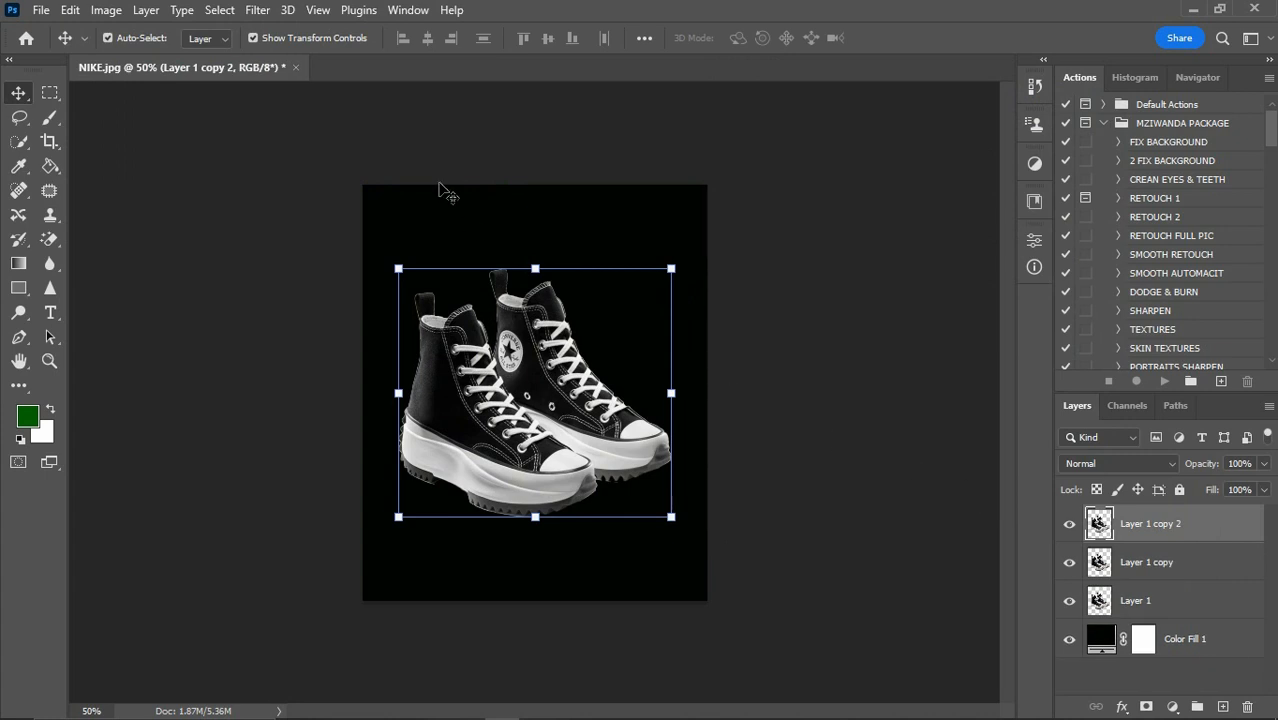
left_click(105, 10)
mouse_move(267, 64)
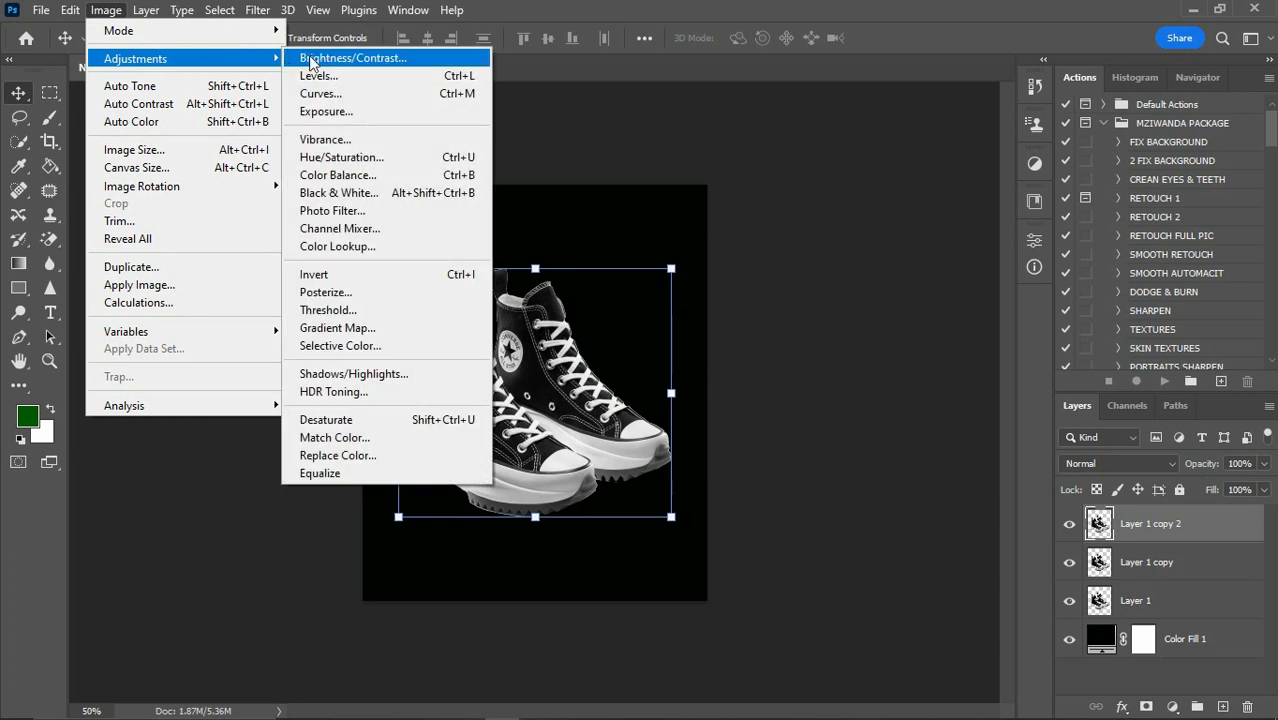
left_click(372, 279)
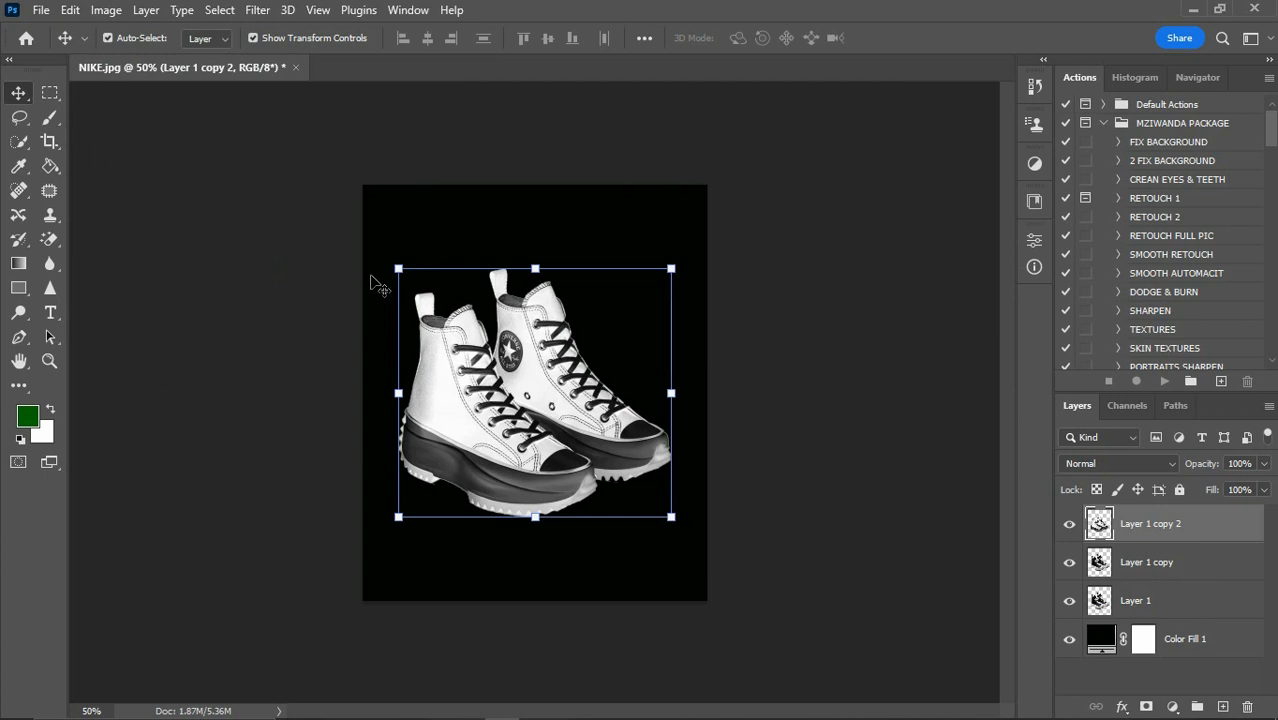
Set the inverted copy's blend mode to Difference and merge it down into the black-and-white shoes layer.
left_click(1162, 464)
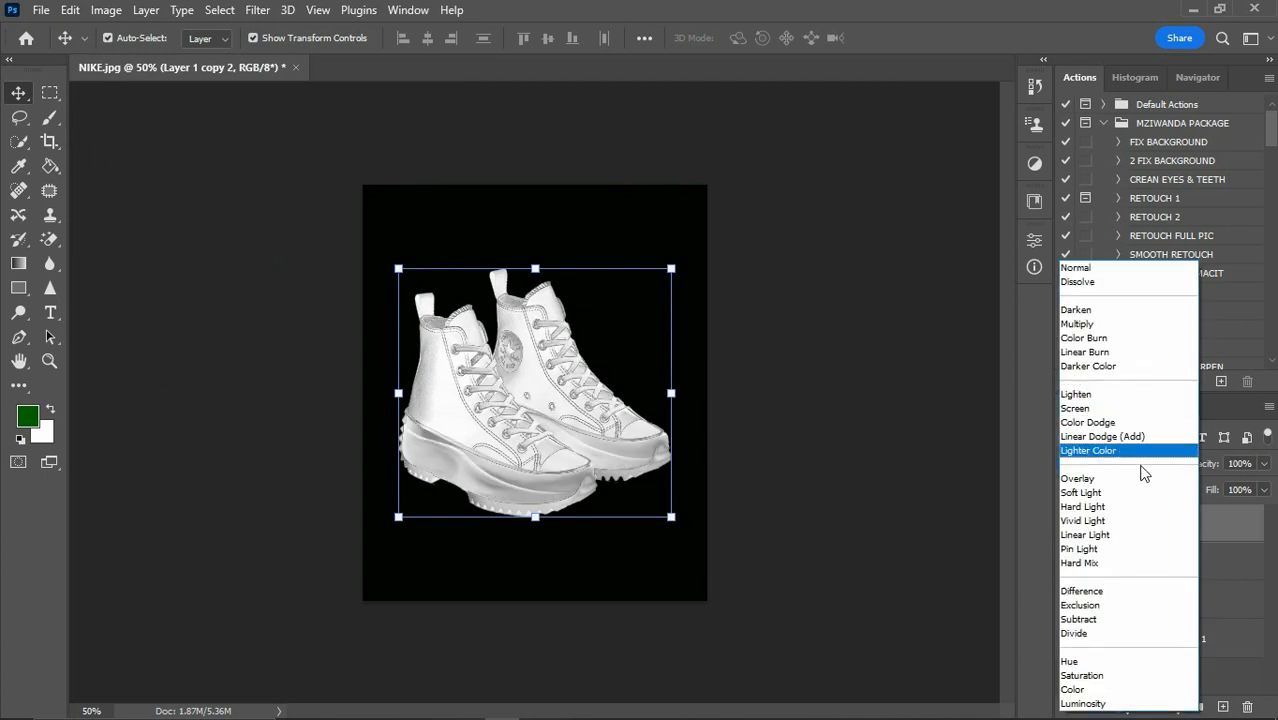
left_click(1139, 597)
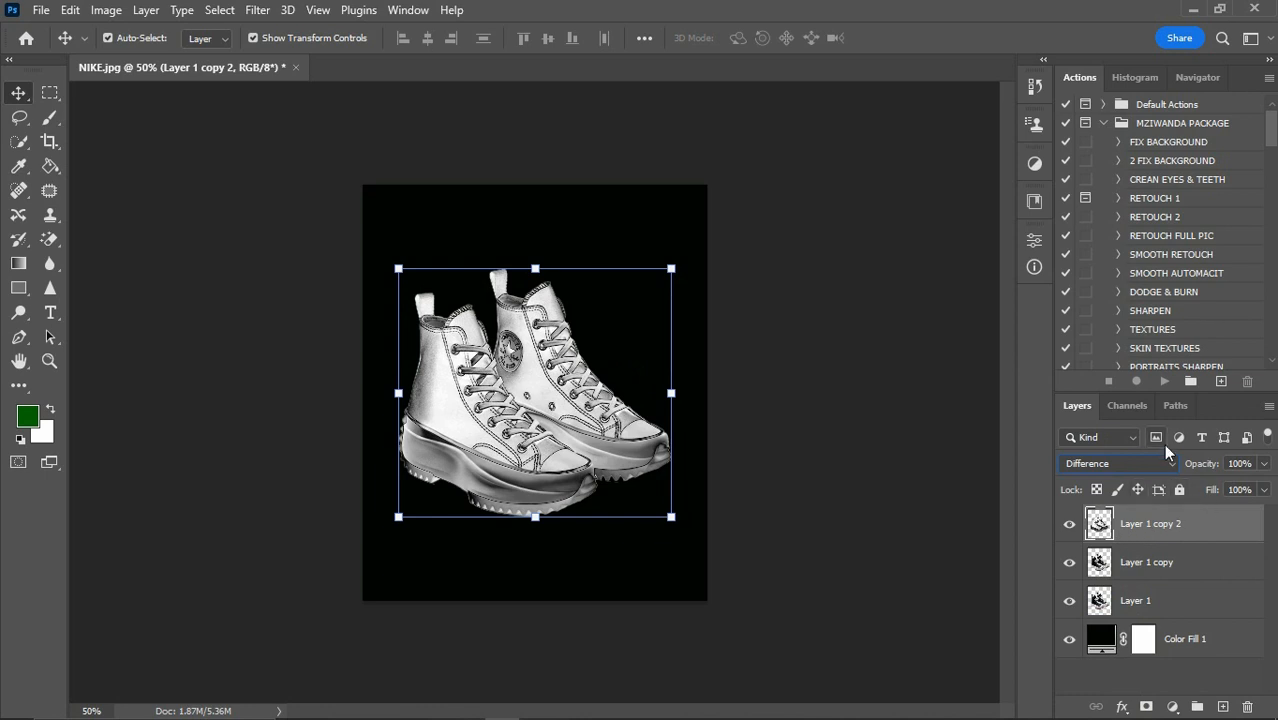
right_click(1189, 531)
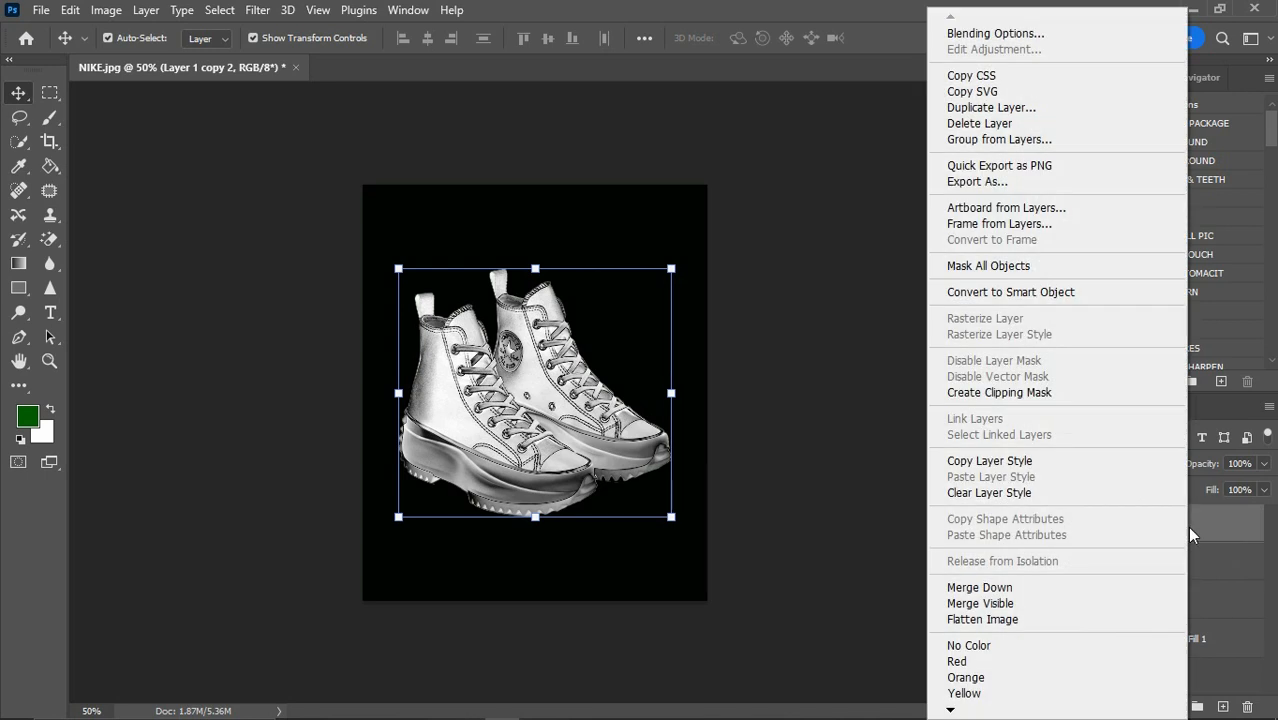
left_click(1037, 590)
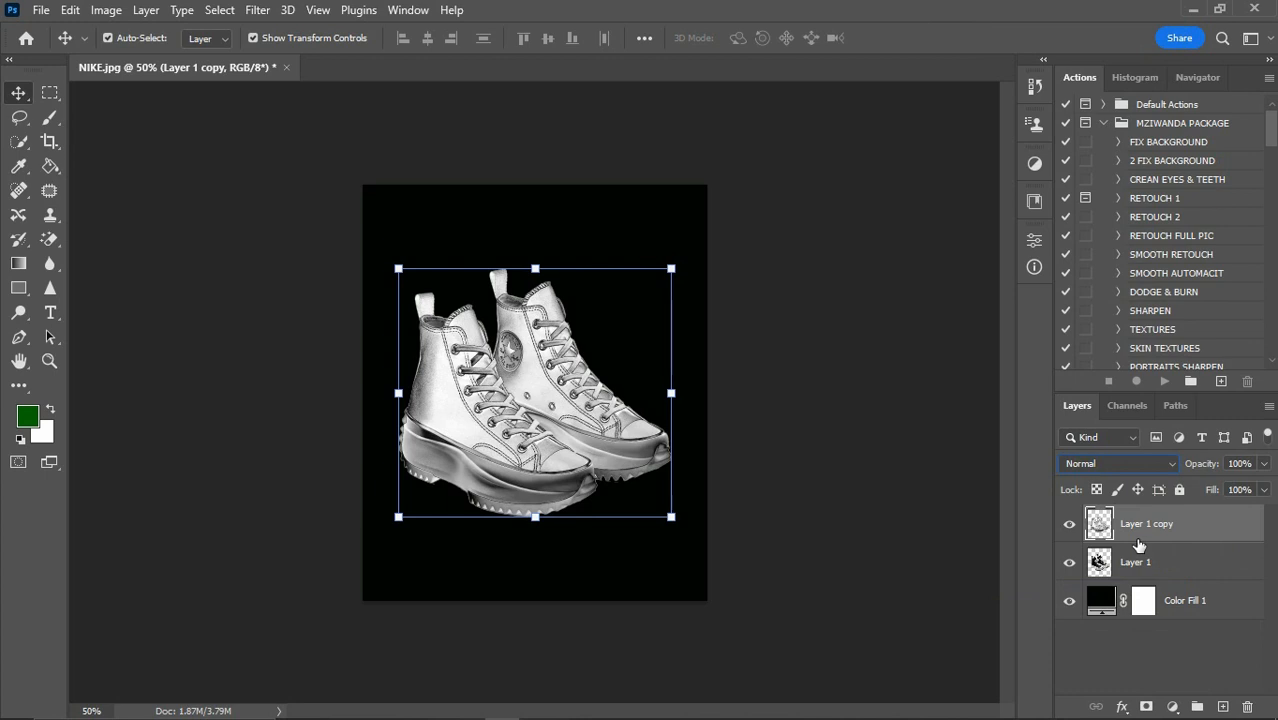
Duplicate the merged shoes layer and invert the colours of the duplicate.
key("ctrl")
key("ctrl+j")
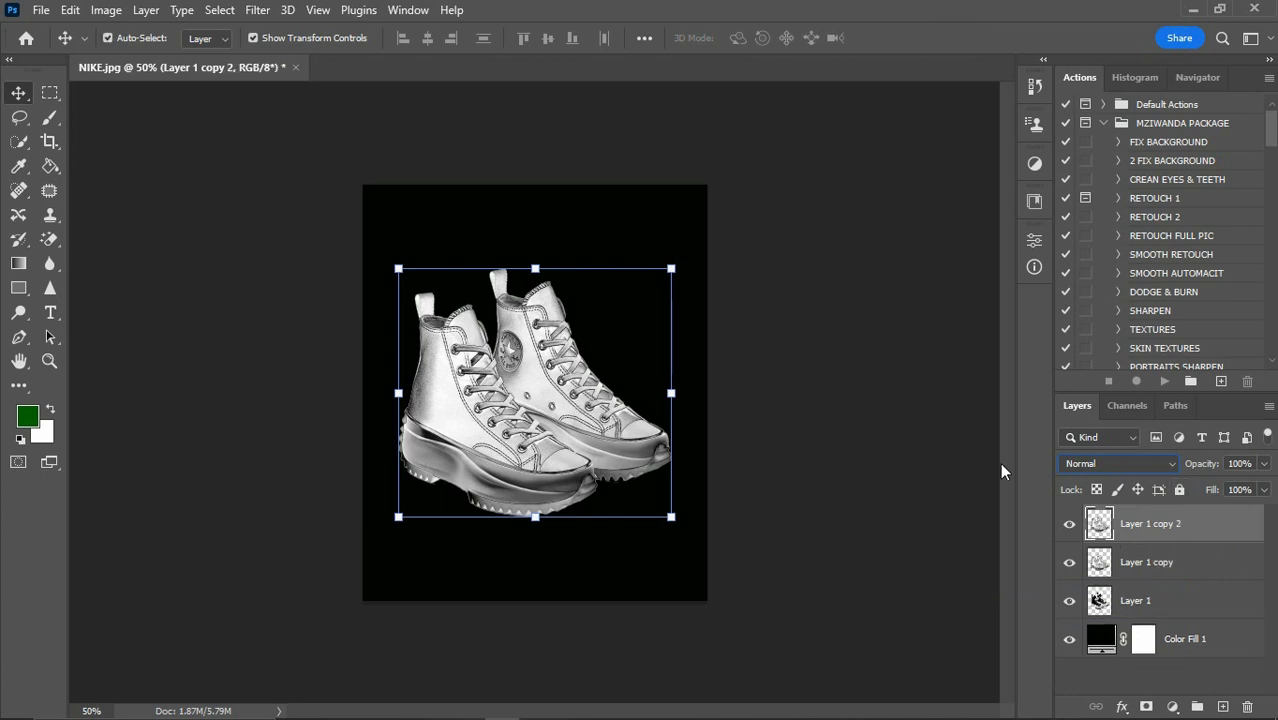
left_click(104, 12)
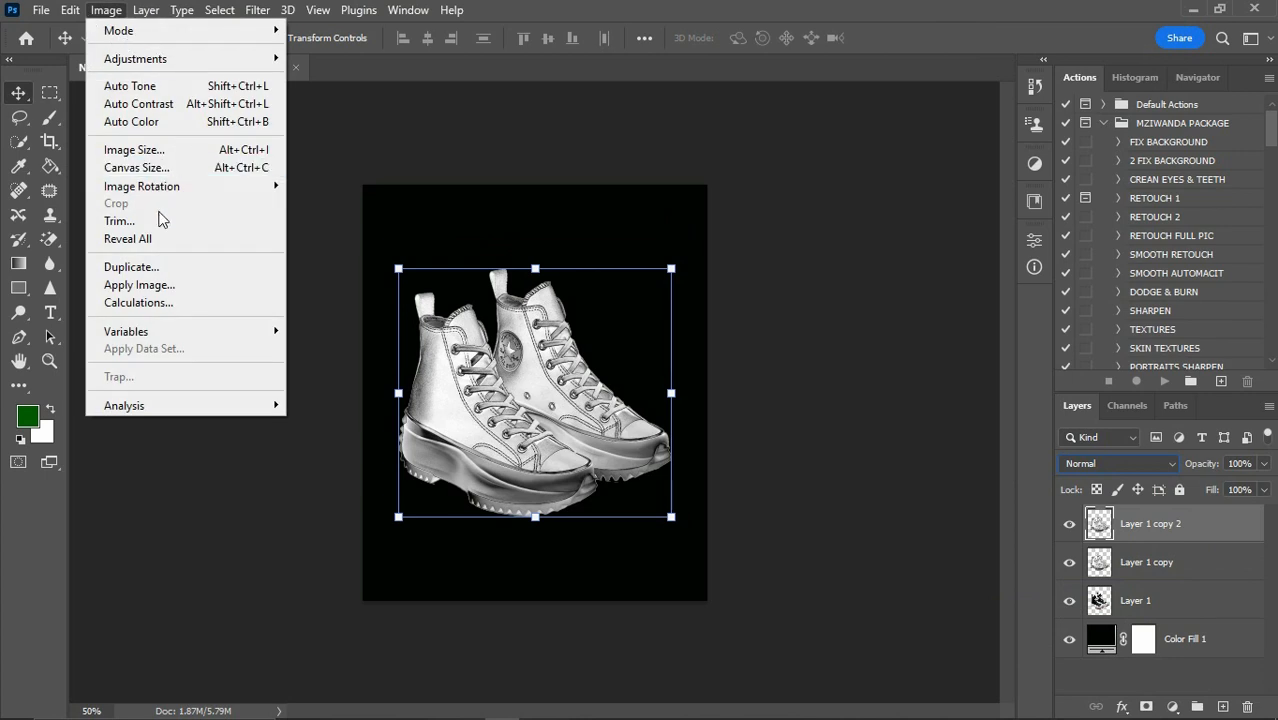
mouse_move(245, 60)
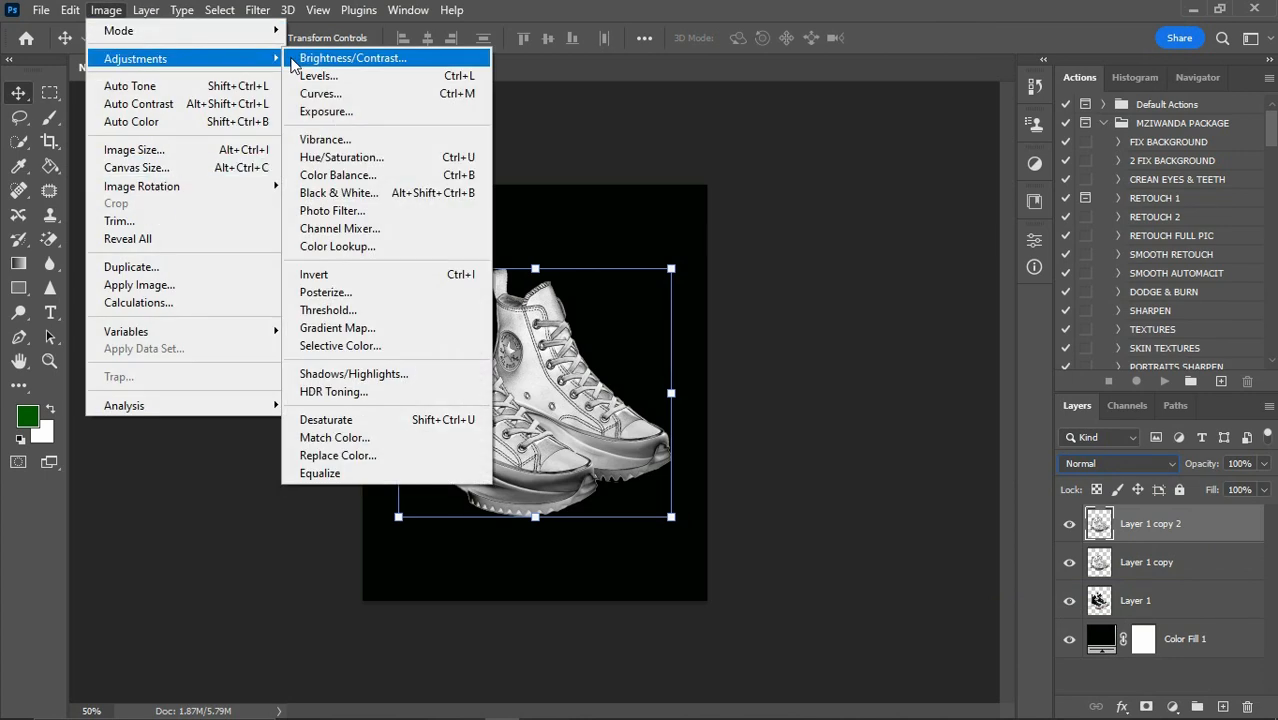
left_click(355, 275)
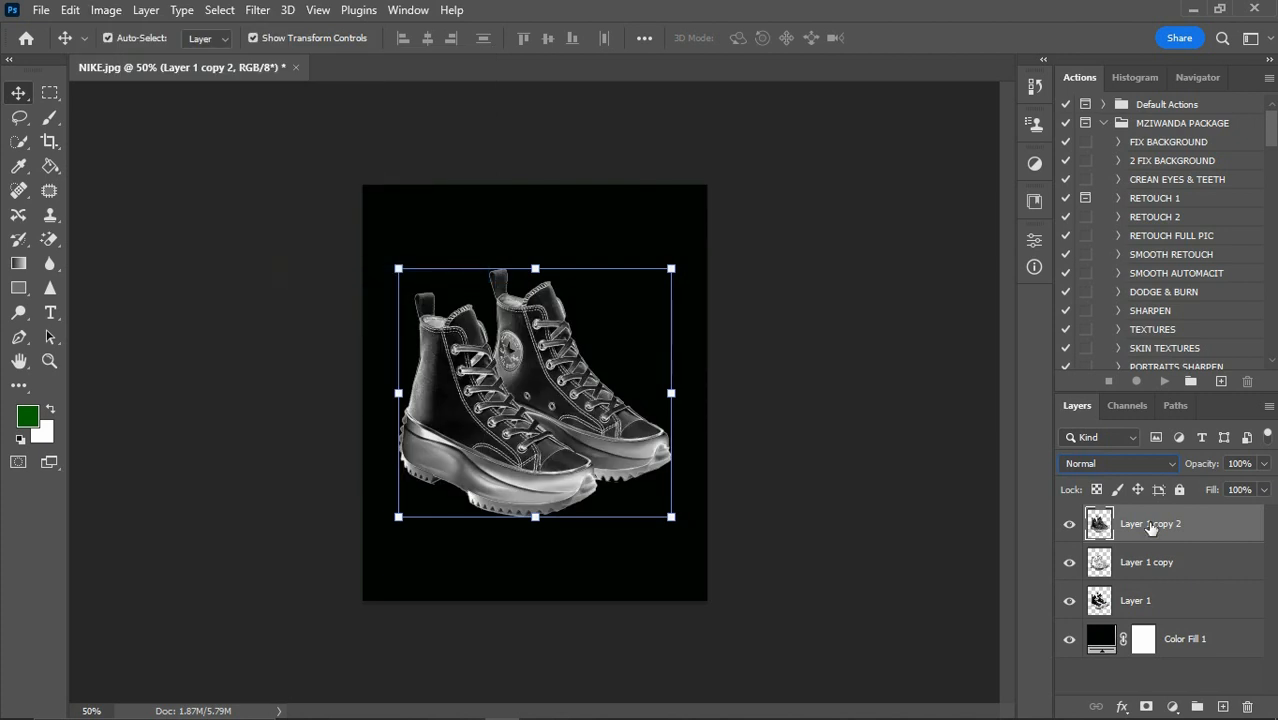
Set the blend mode of the inverted duplicate, Layer 1 copy 2, to Difference for a chrome-like metallic look.
left_click(1171, 463)
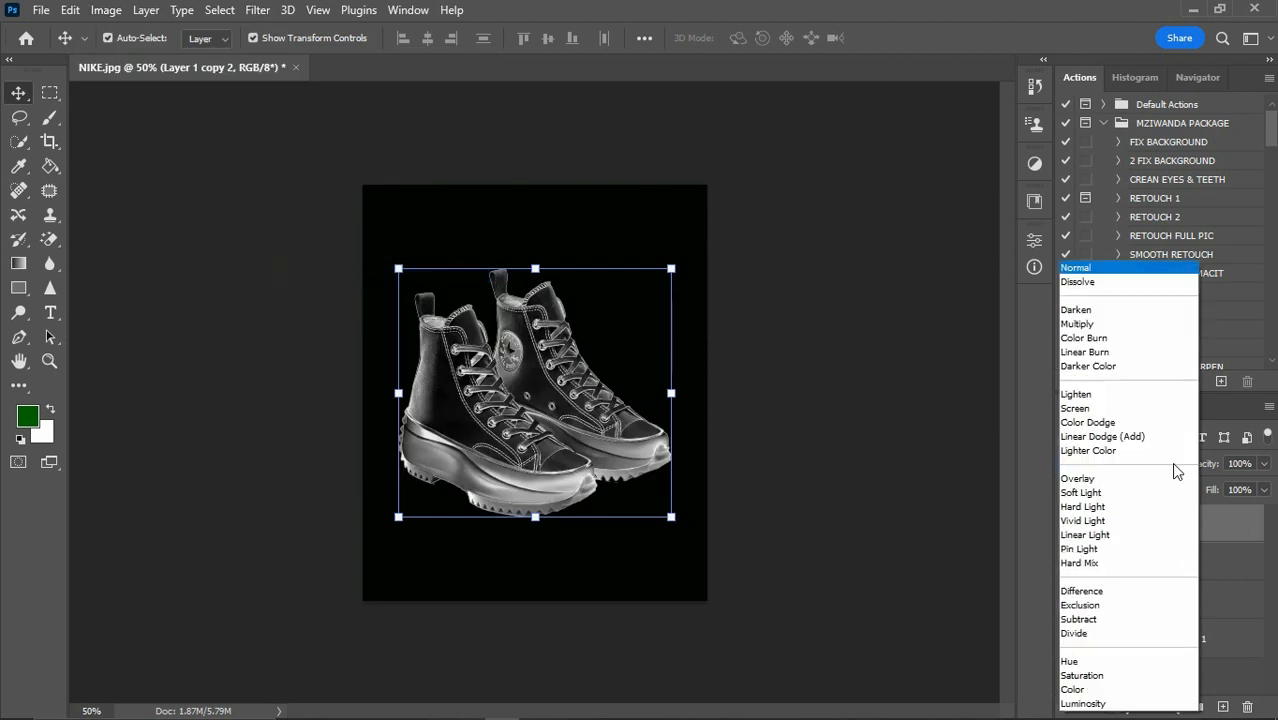
left_click(1153, 596)
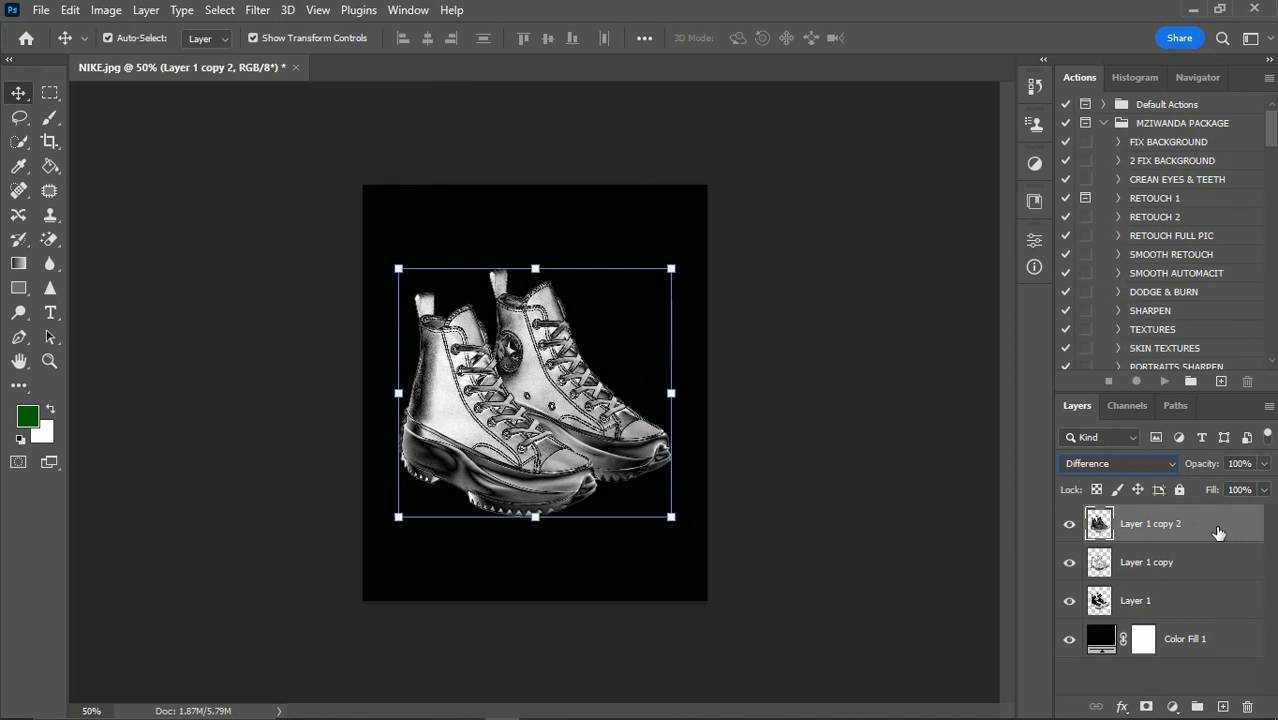
left_click(823, 549)
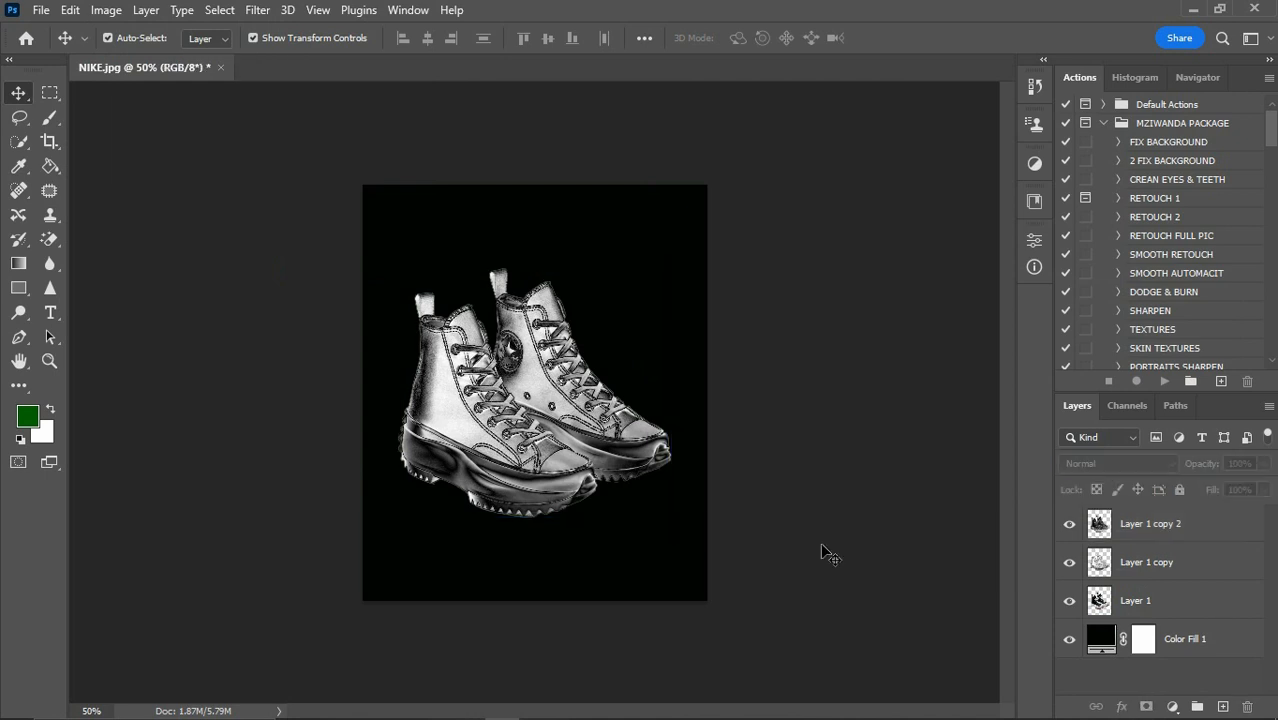
key("ctrl+plus")
key("ctrl+plus")
key("ctrl+plus")
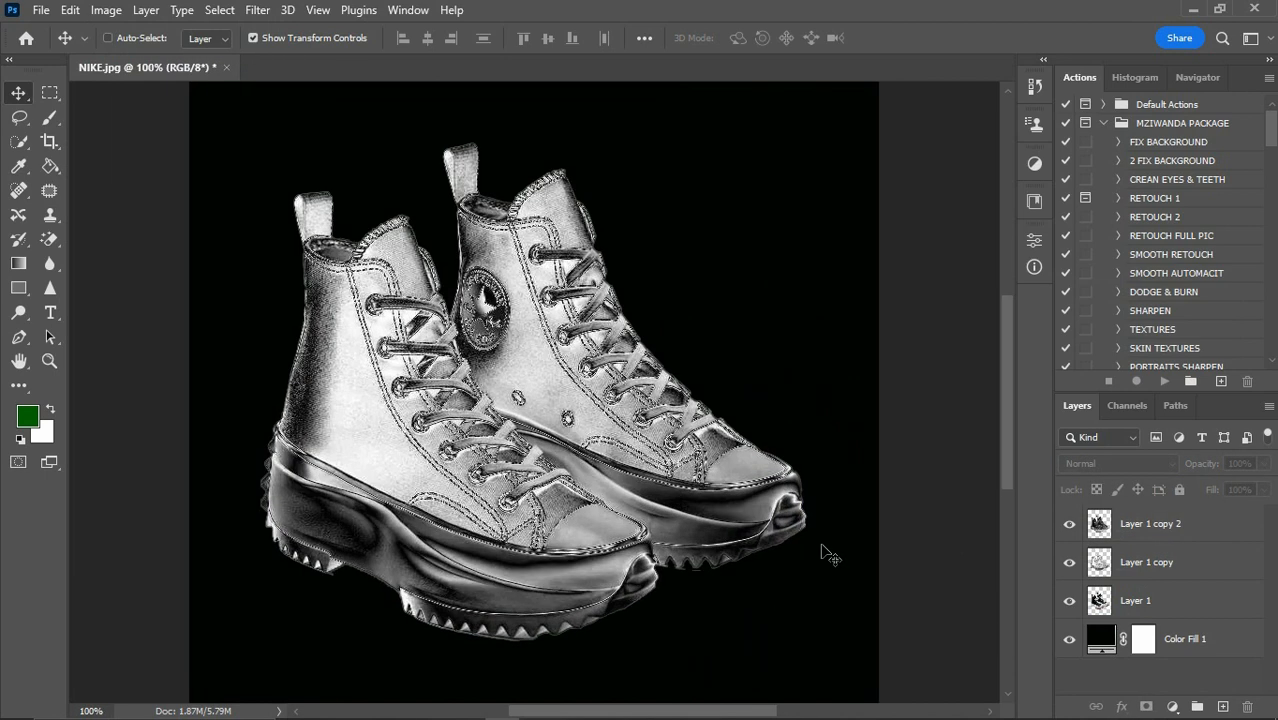
key("ctrl+minus")
key("ctrl+minus")
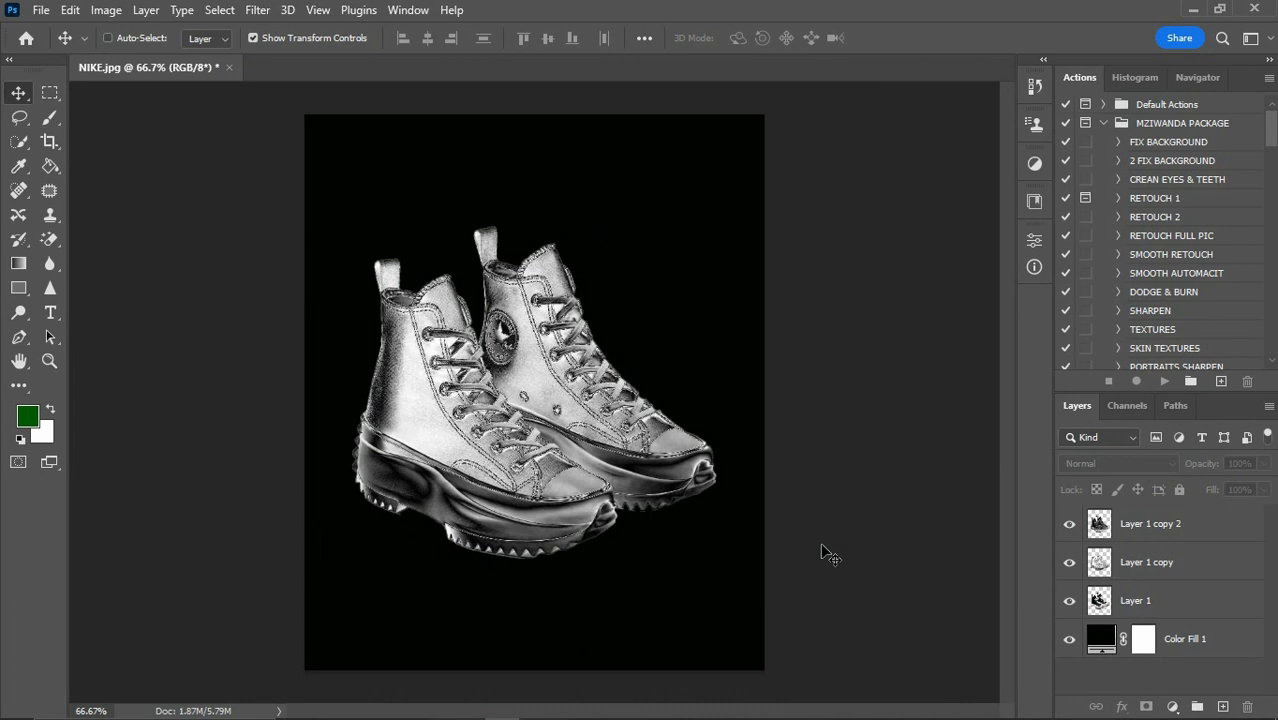
Add a Color Balance adjustment layer above Layer 1 copy 2 and set its midtones Yellow–Blue value to -100.
left_click(1193, 529)
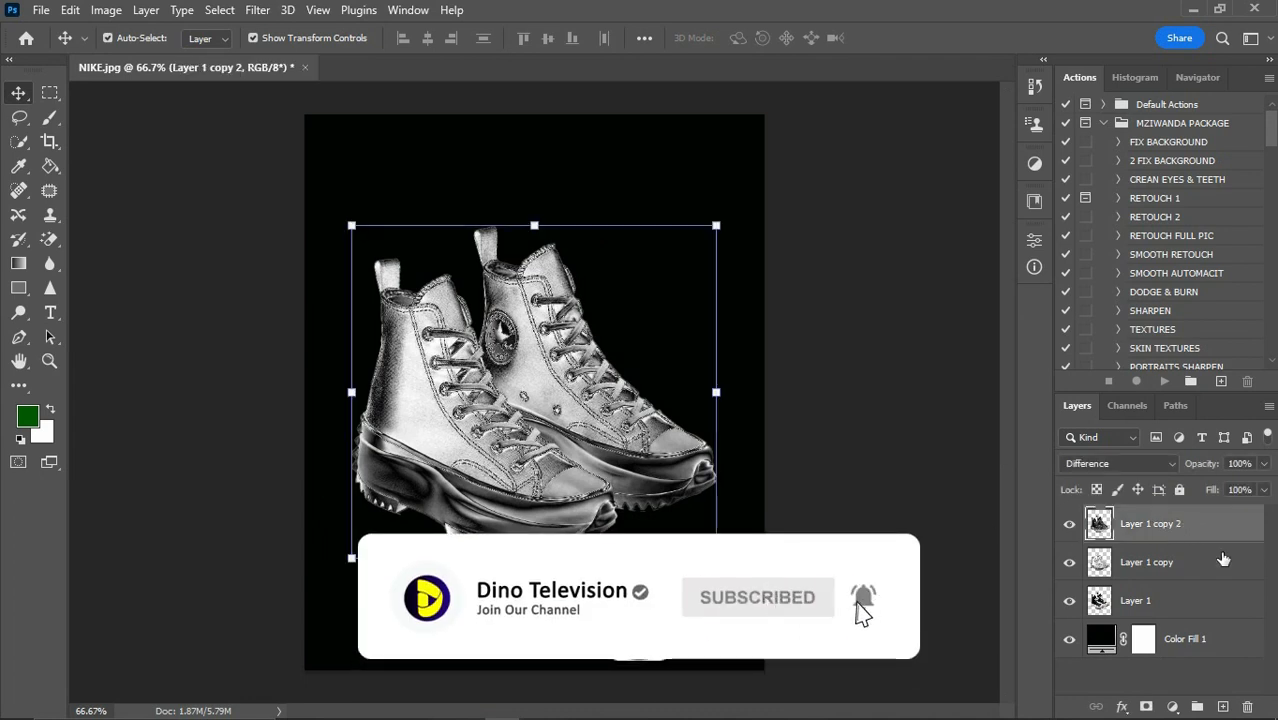
left_click(1173, 706)
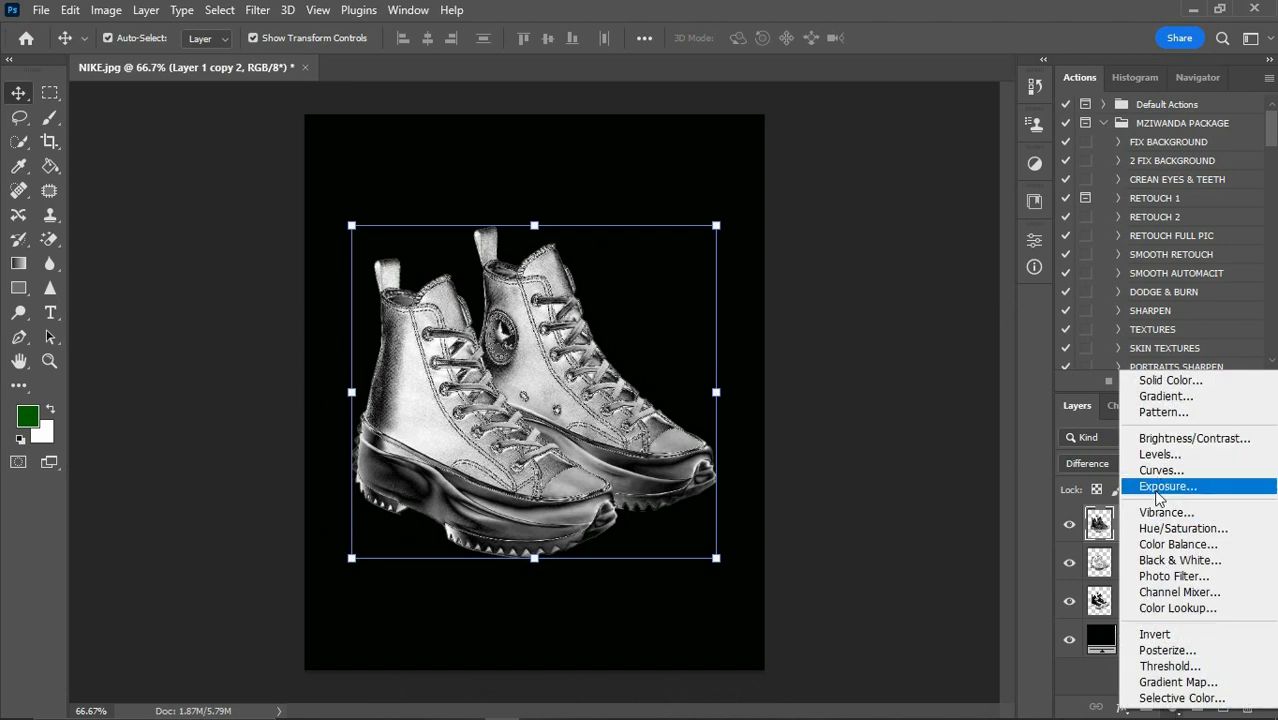
left_click(1175, 546)
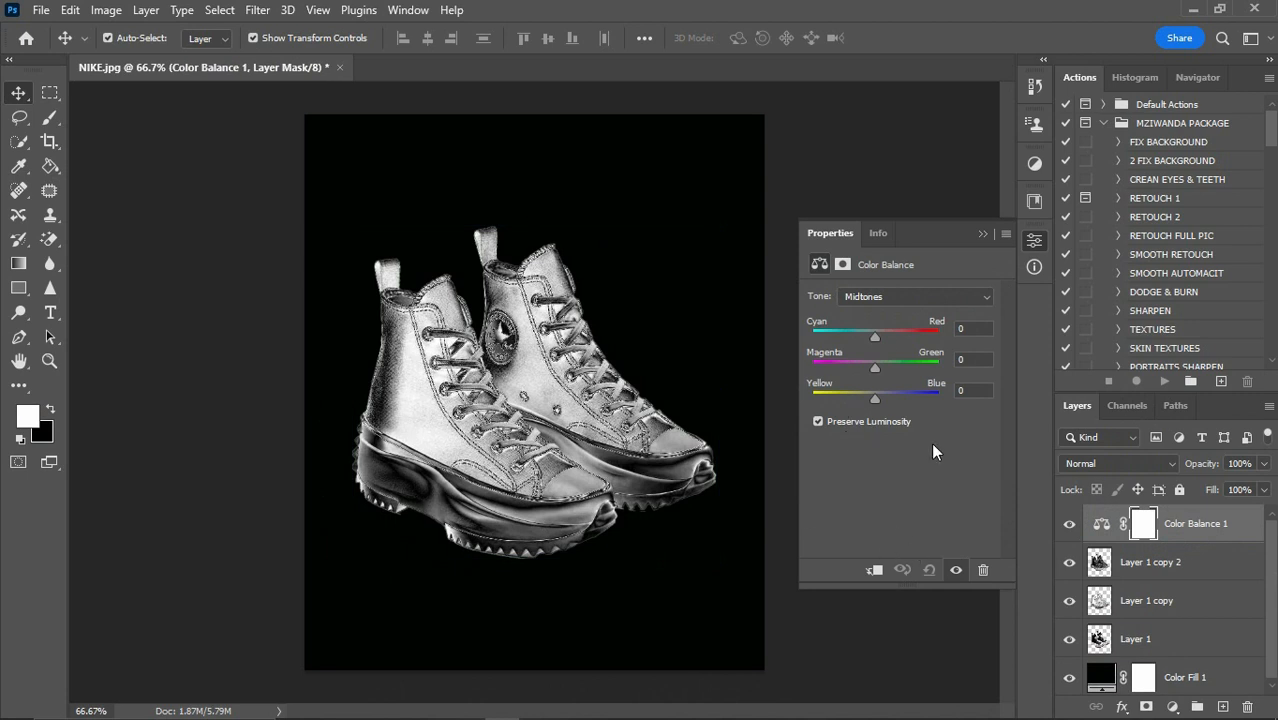
left_click_drag(869, 396, 807, 398)
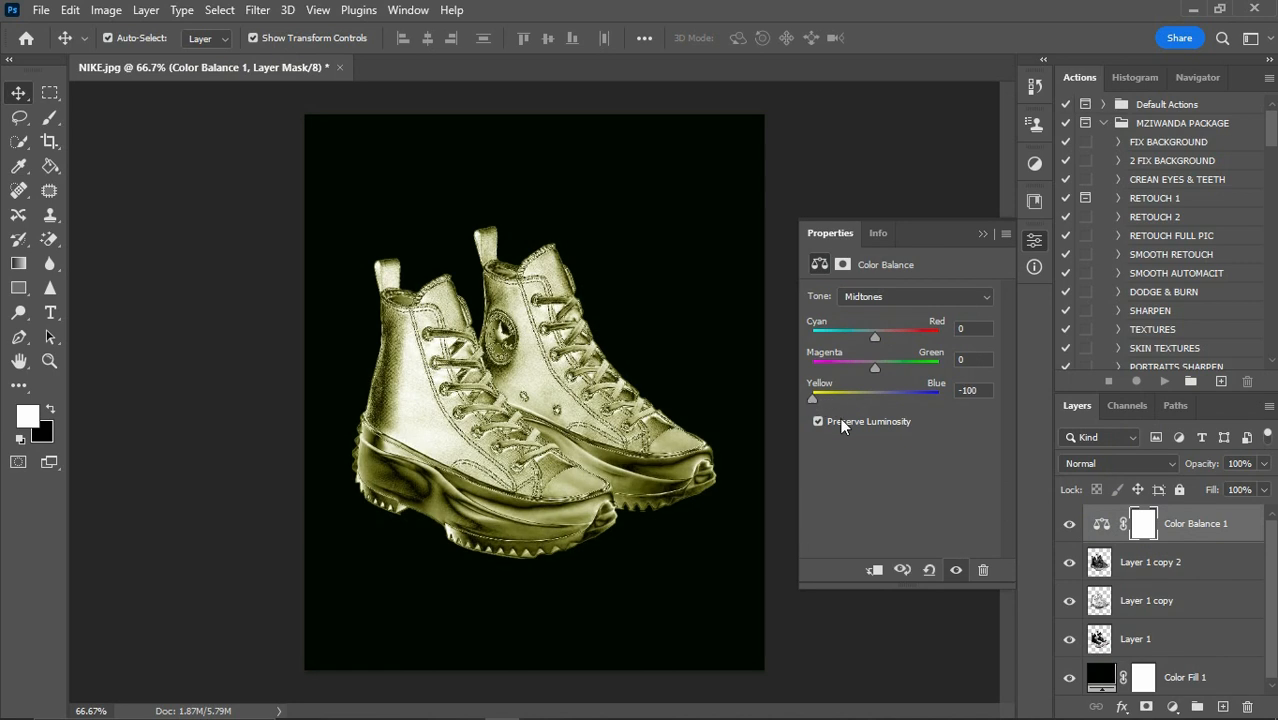
Shift the Color Balance midtones about halfway toward red on the Cyan–Red scale, keeping Yellow–Blue at -100.
left_click(875, 570)
left_click(876, 571)
left_click_drag(873, 334, 902, 336)
left_click_drag(903, 340, 908, 340)
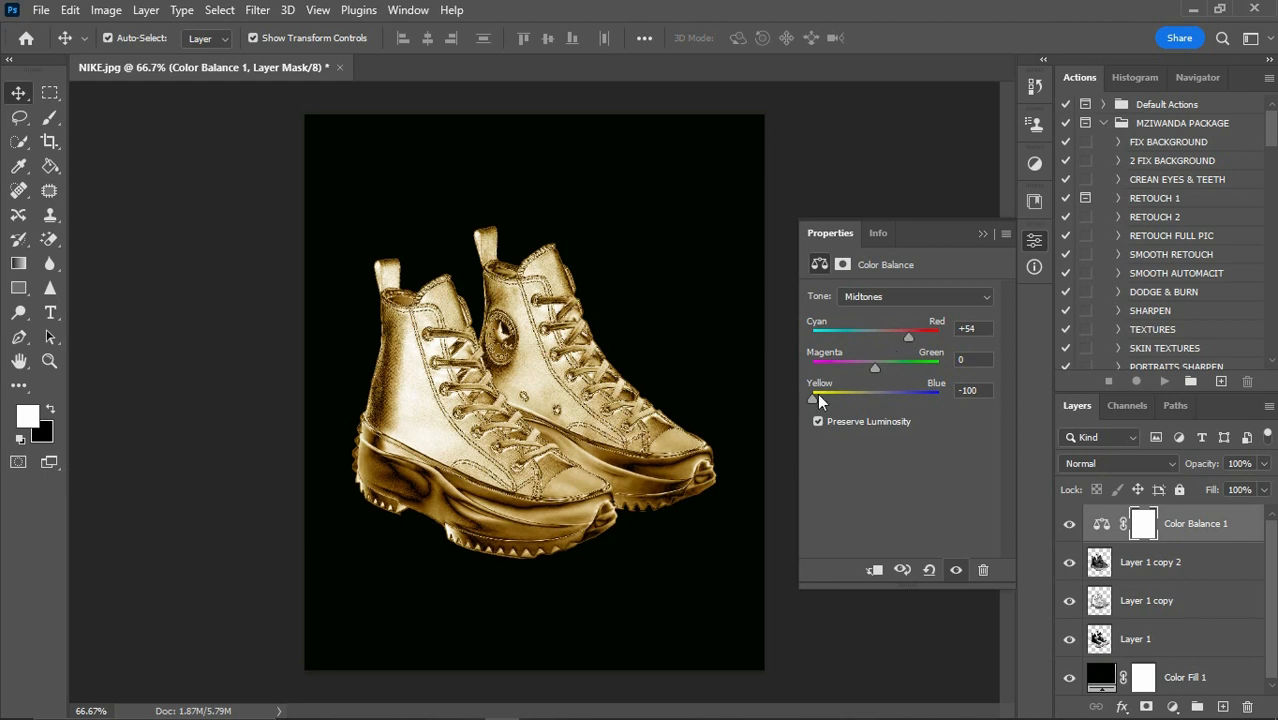
left_click_drag(814, 397, 804, 396)
left_click_drag(909, 339, 903, 339)
Set the Color Balance shadows to Cyan–Red +24, Magenta–Green -3 and Yellow–Blue -64.
left_click(958, 296)
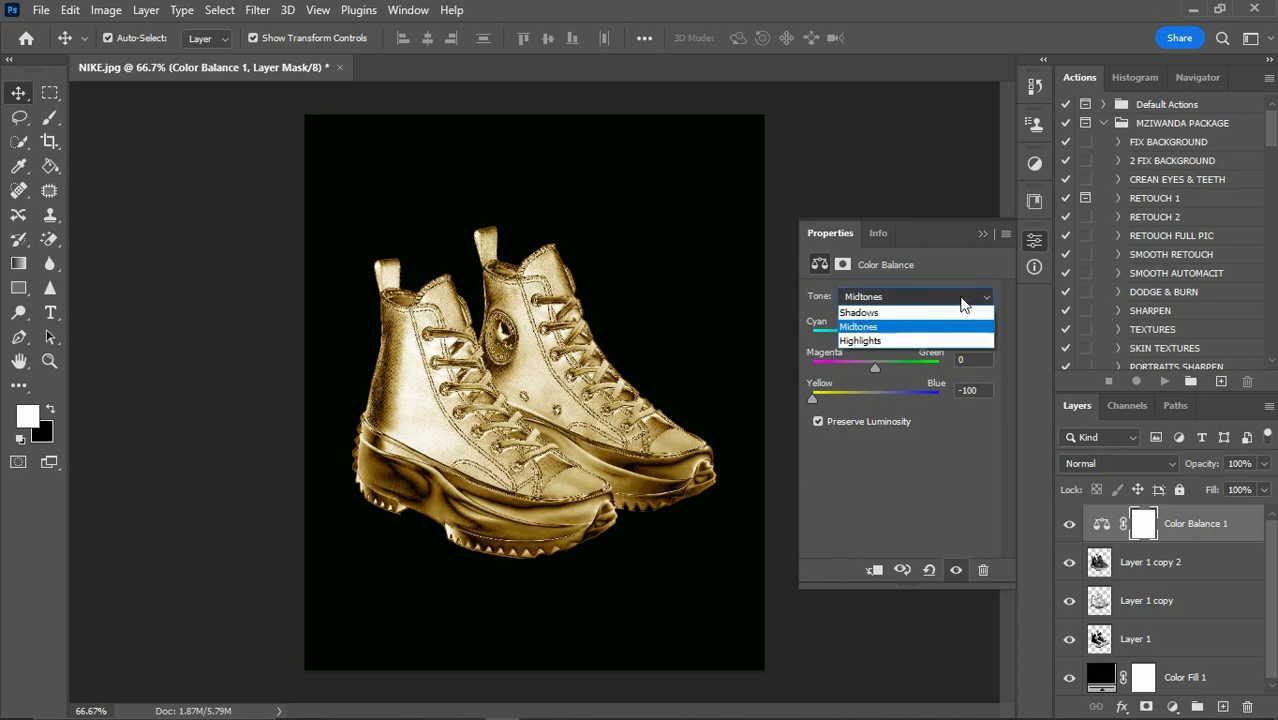
left_click(906, 316)
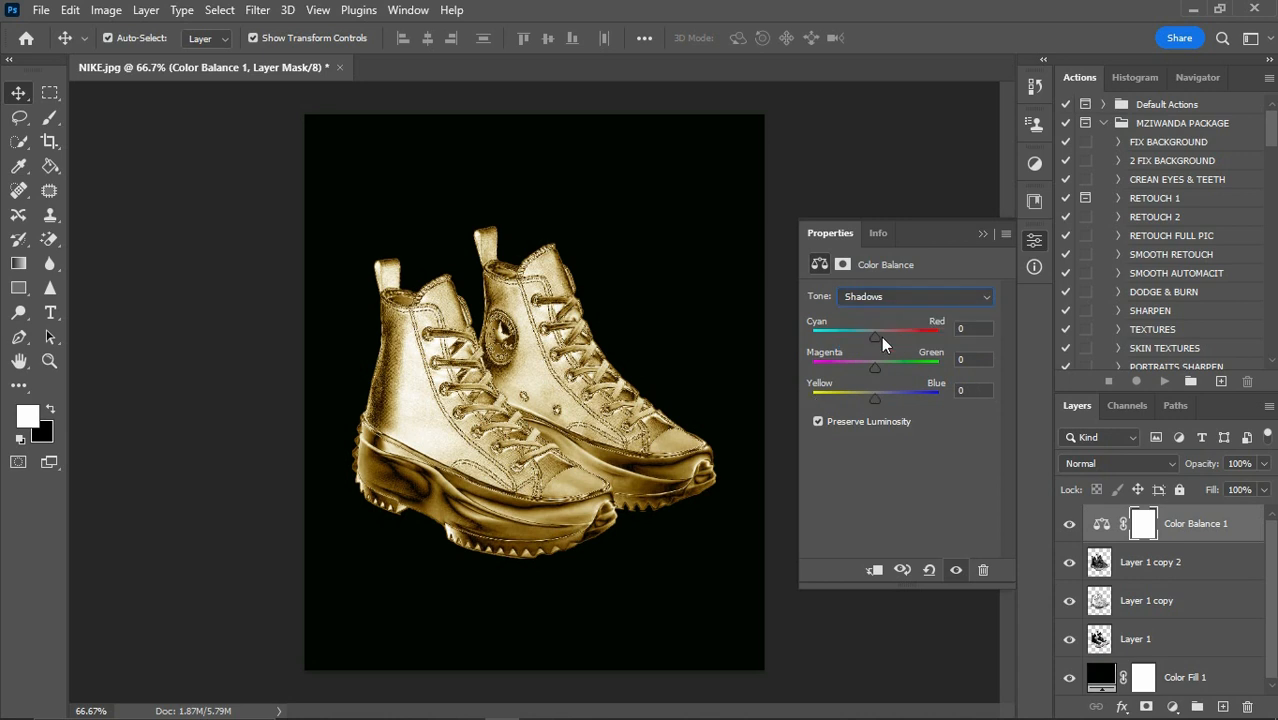
left_click_drag(871, 337, 884, 336)
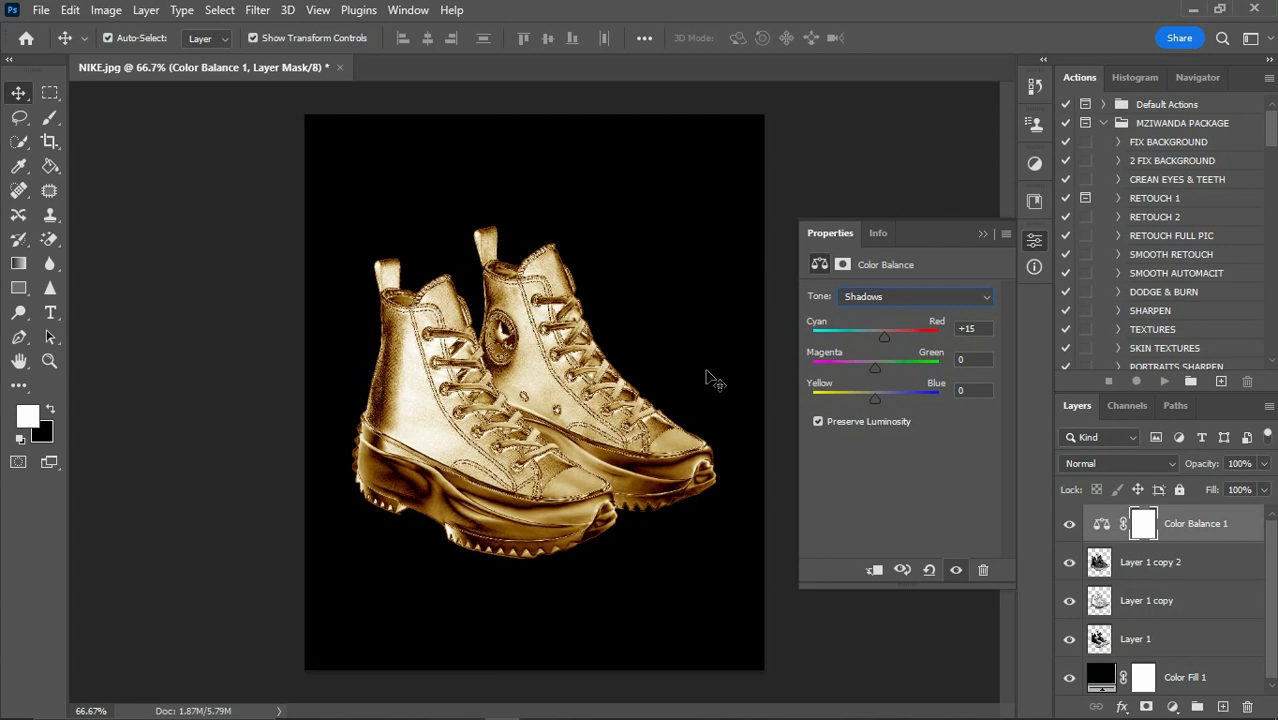
key("ctrl+1")
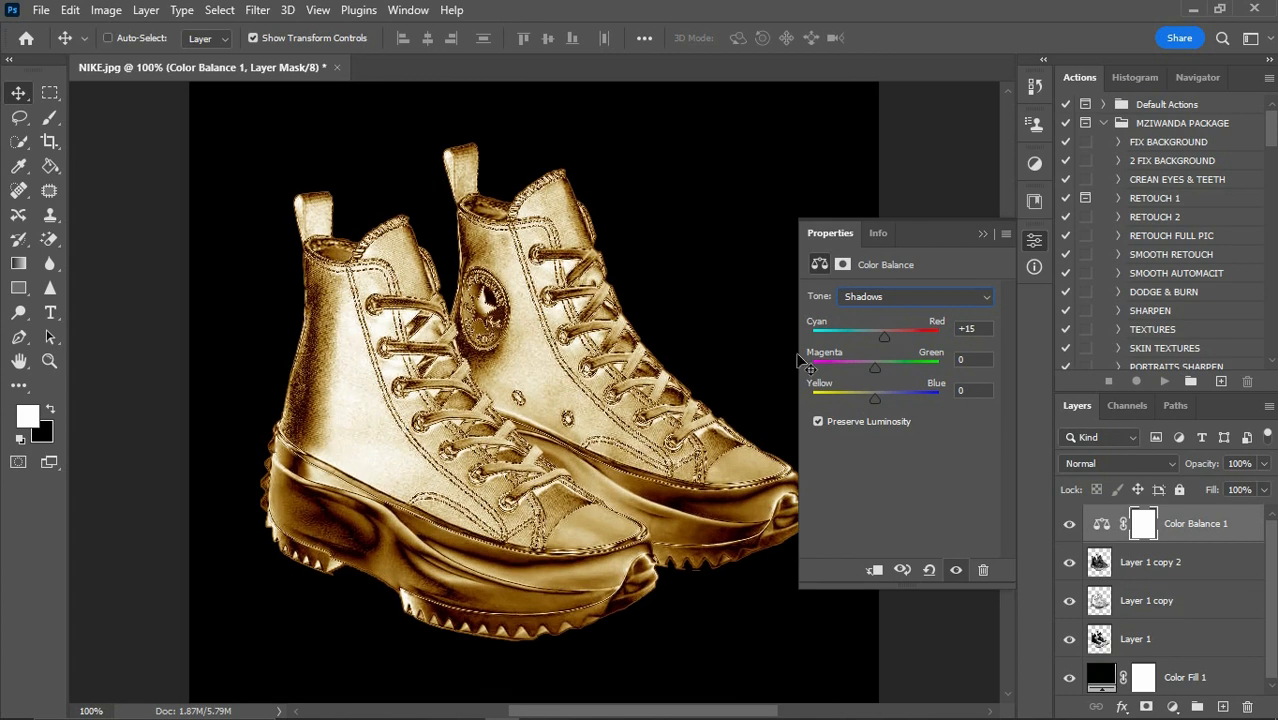
left_click_drag(882, 336, 889, 335)
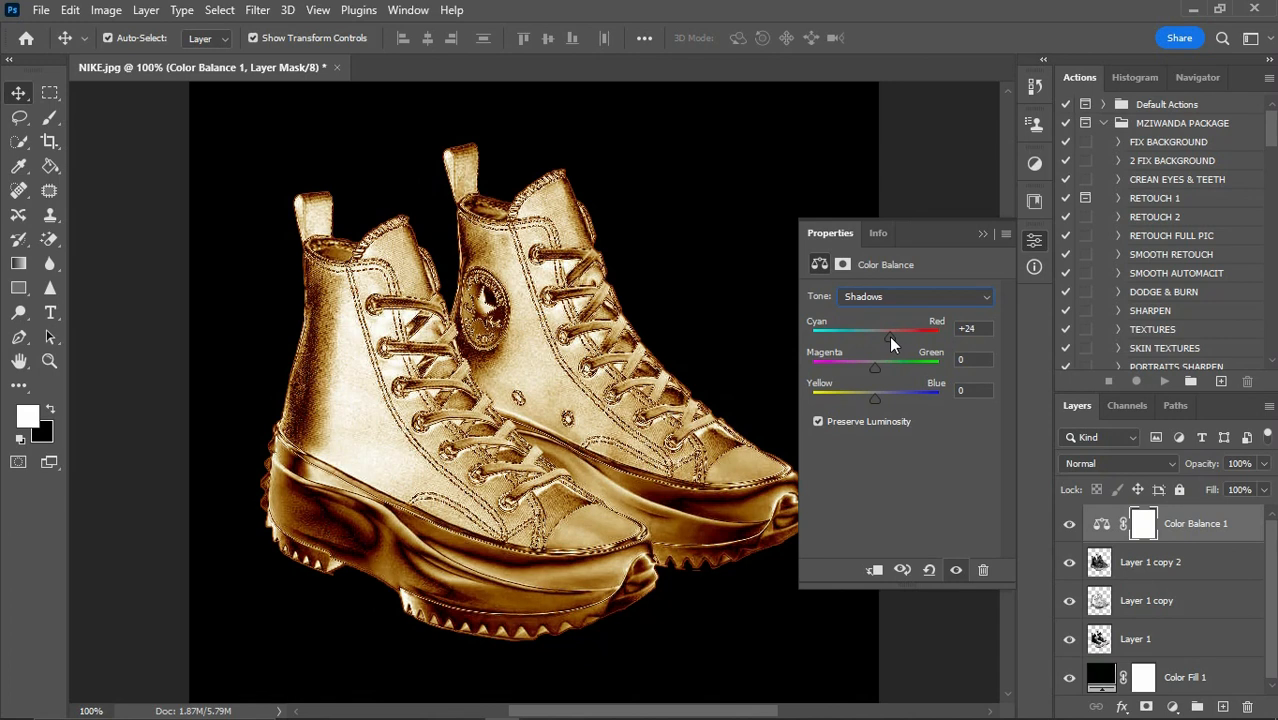
left_click(873, 398)
left_click_drag(873, 398, 831, 402)
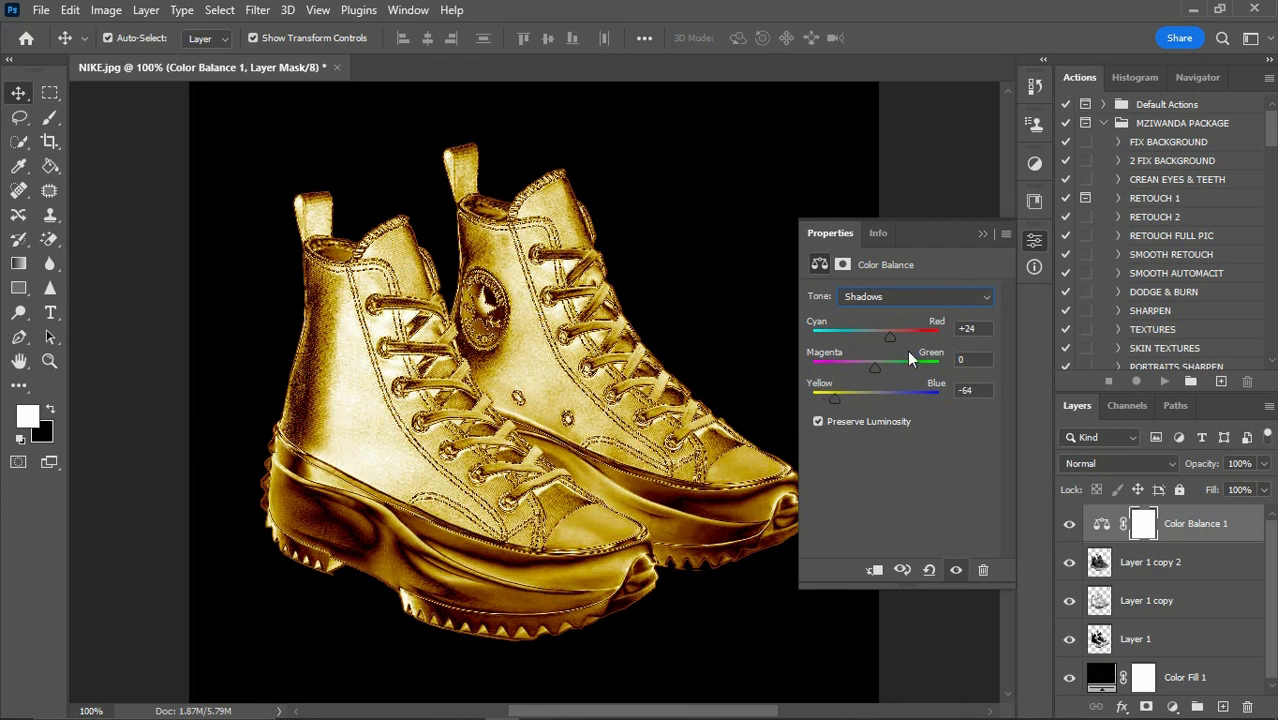
mouse_move(874, 366)
left_mouse_down()
mouse_move(856, 369)
mouse_move(884, 371)
mouse_move(872, 368)
left_mouse_up()
Shift the Color Balance highlights toward red on Cyan–Red, with Magenta–Green at -3 and Yellow–Blue at -51.
left_click(982, 303)
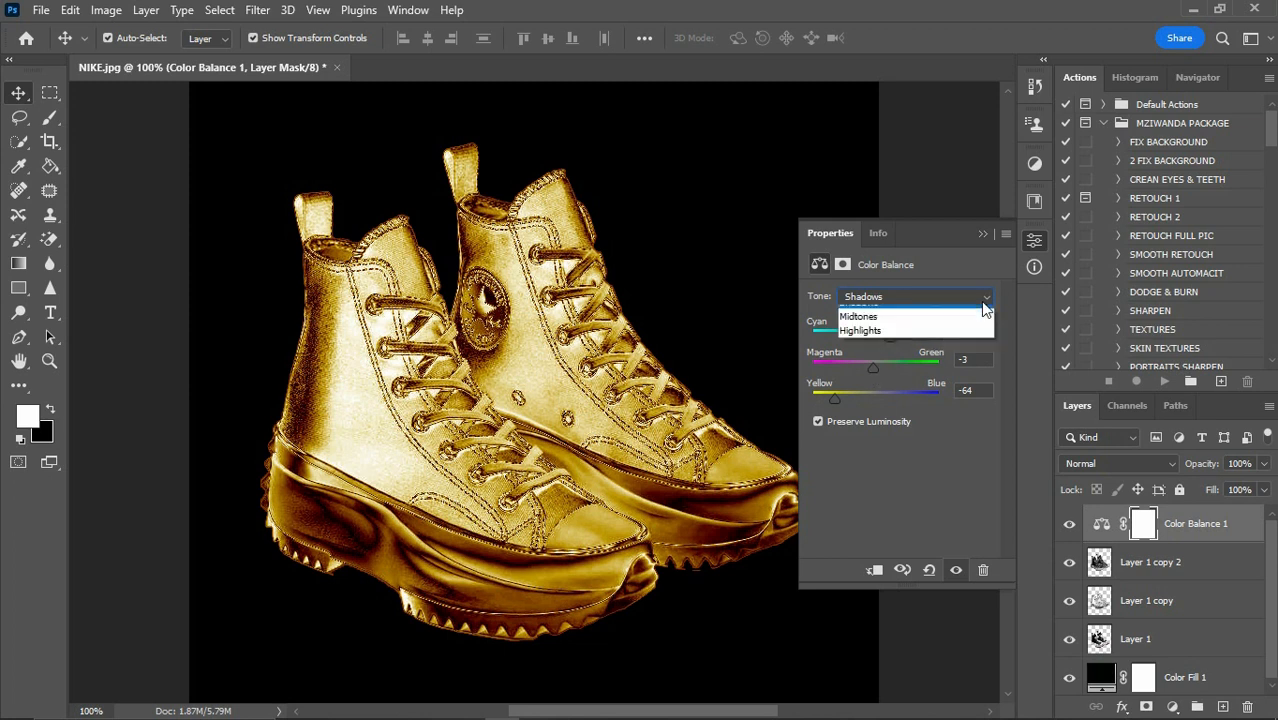
left_click(948, 341)
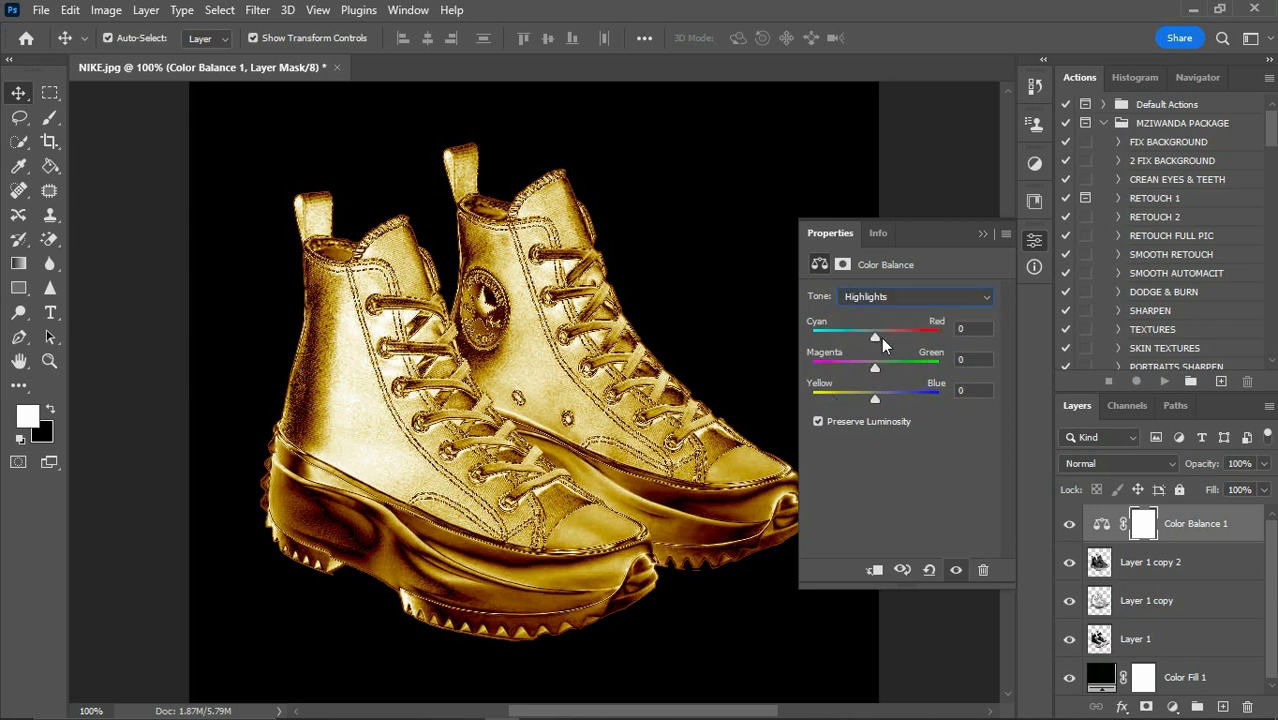
left_click_drag(873, 336, 859, 396)
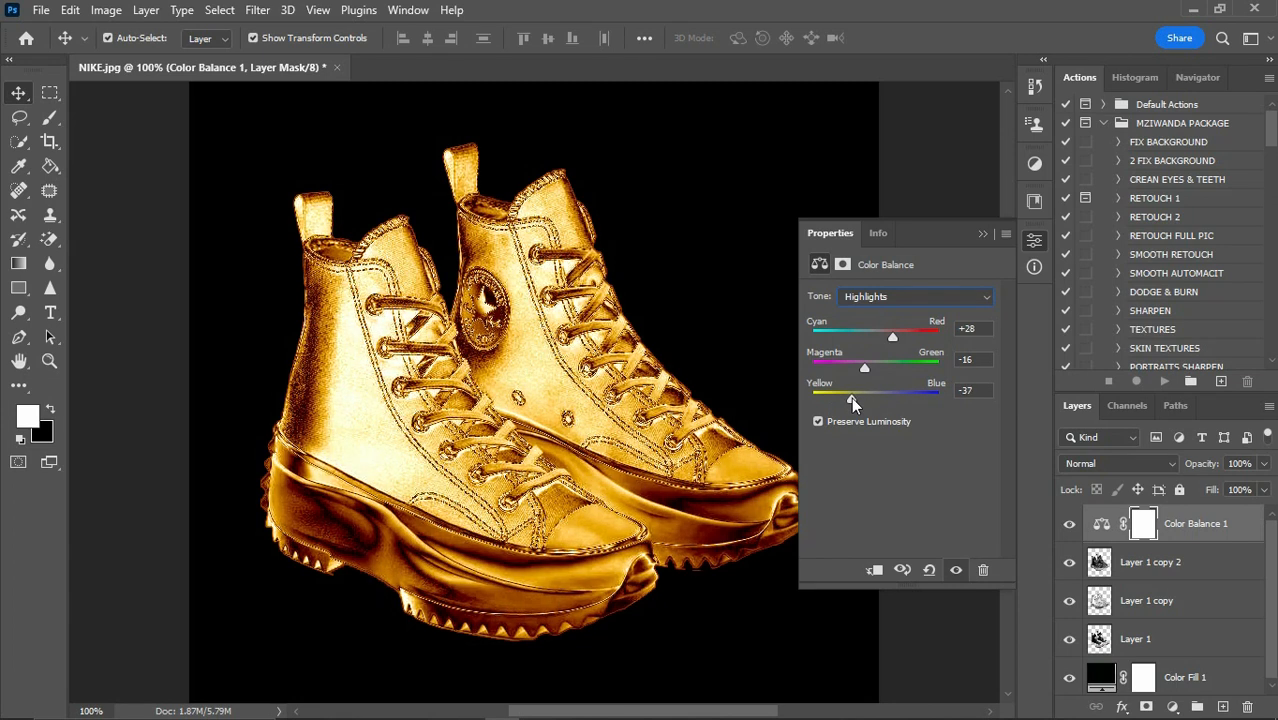
left_click_drag(855, 397, 874, 372)
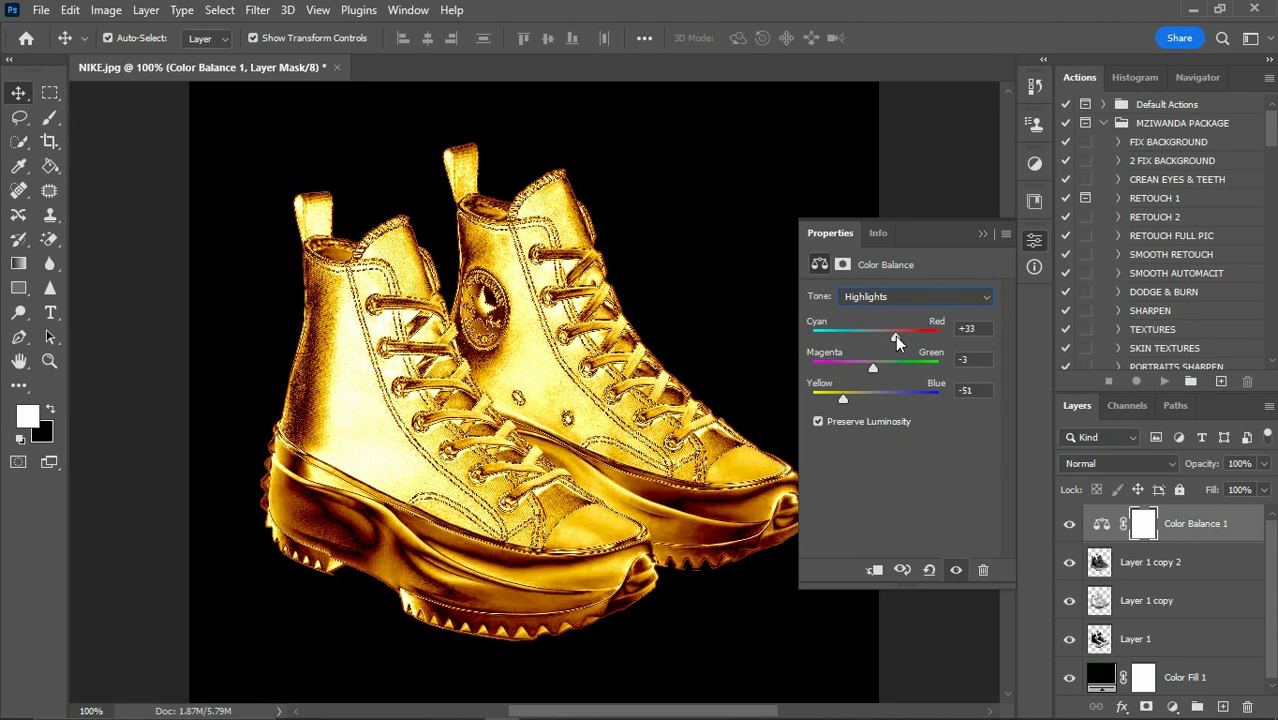
left_click_drag(902, 336, 892, 336)
left_click(982, 236)
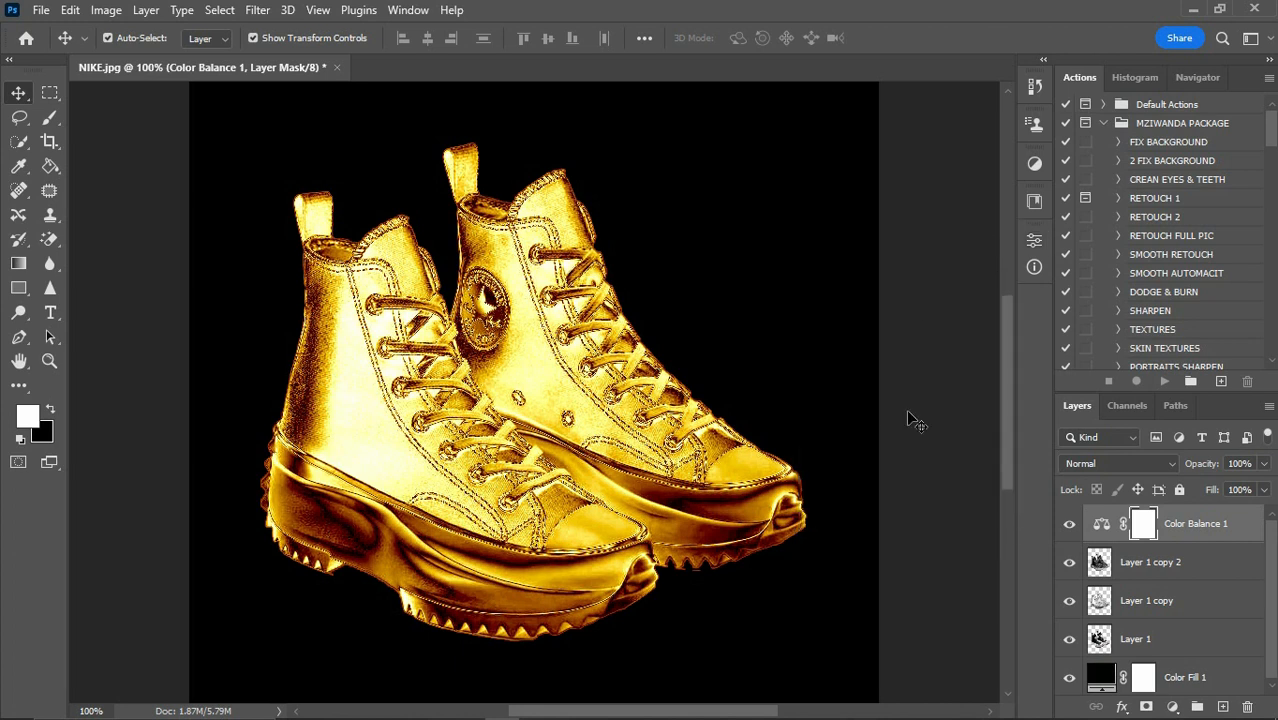
left_click(939, 416)
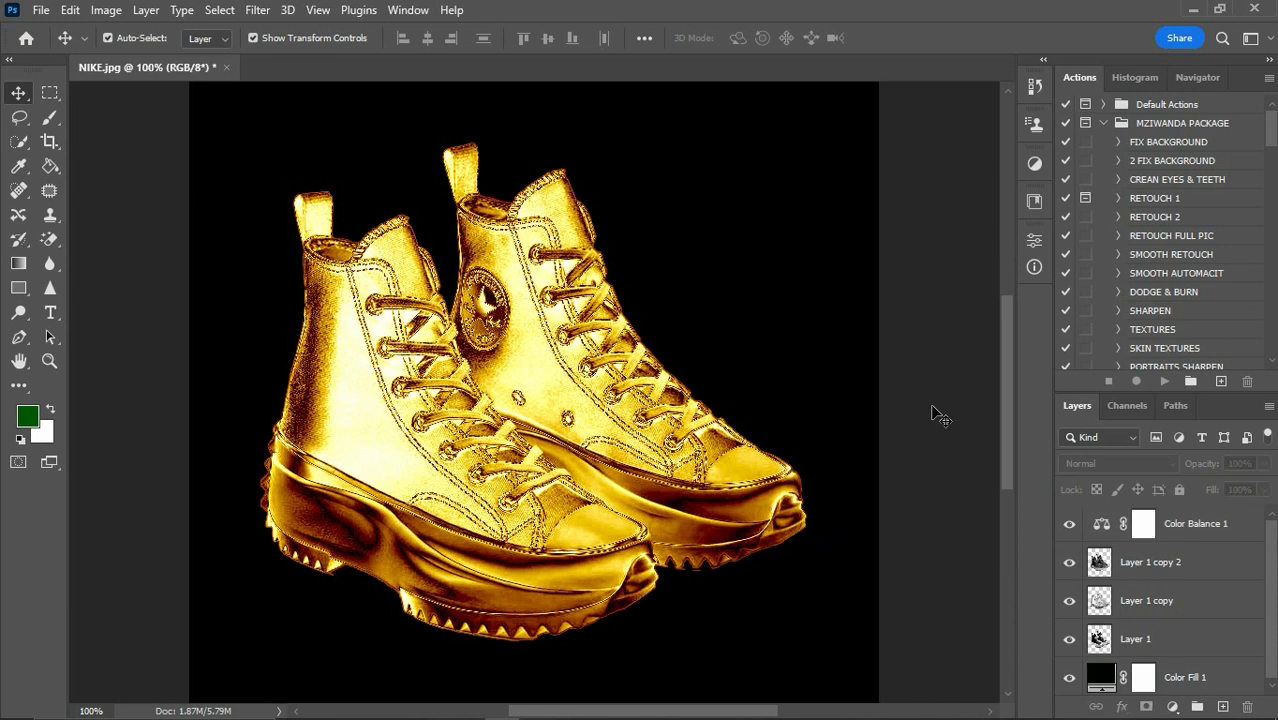
Try merging all visible layers into Layer 1 copy 2, and undo the merge.
key("ctrl+minus")
key("ctrl+minus")
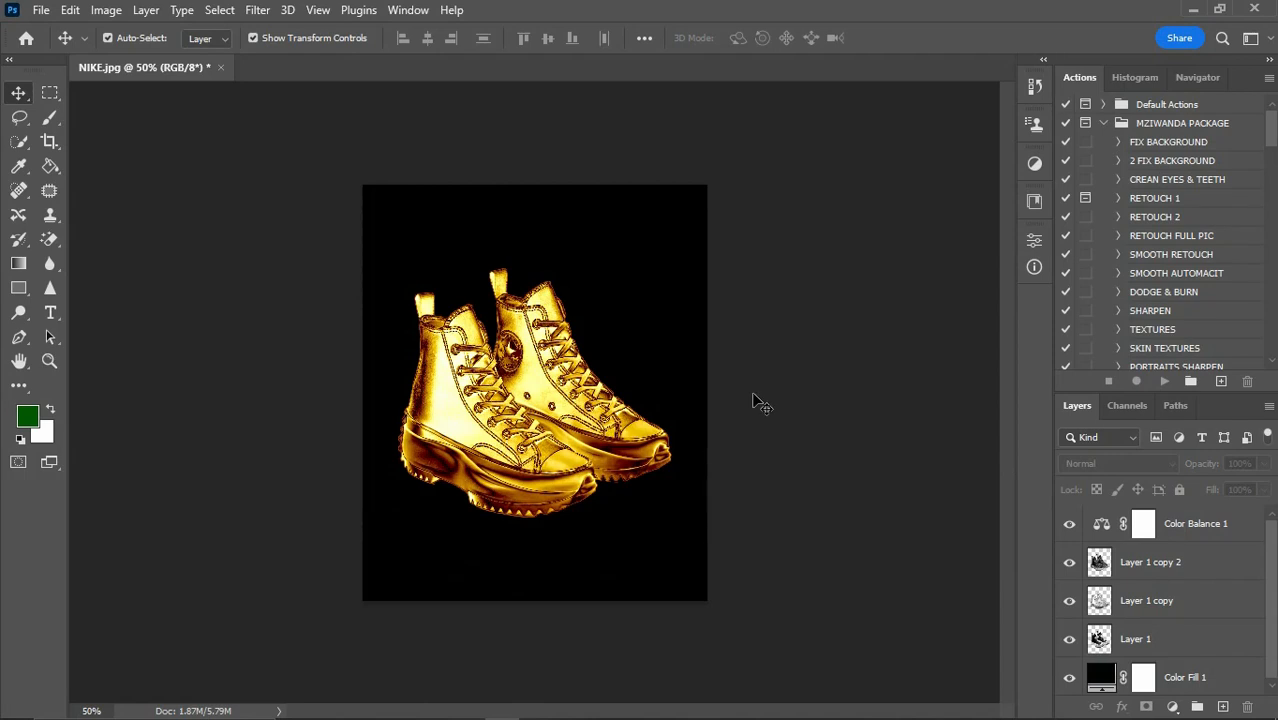
left_click(585, 405)
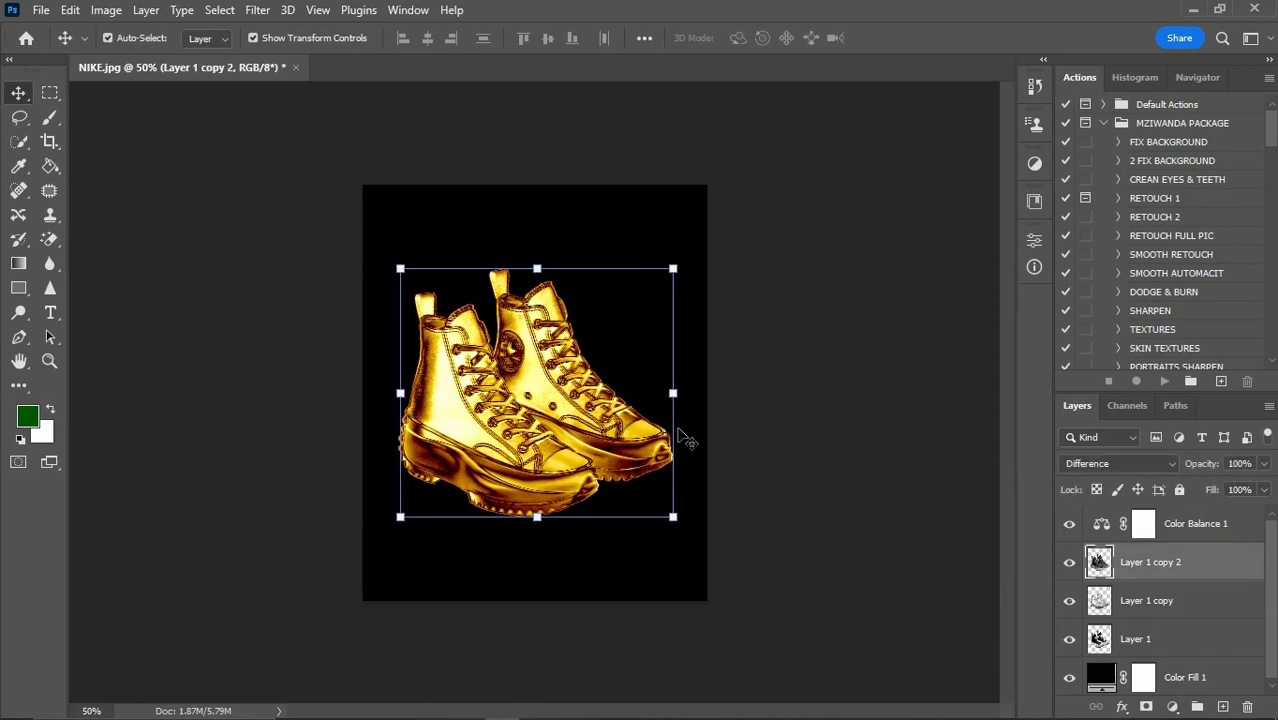
right_click(1175, 567)
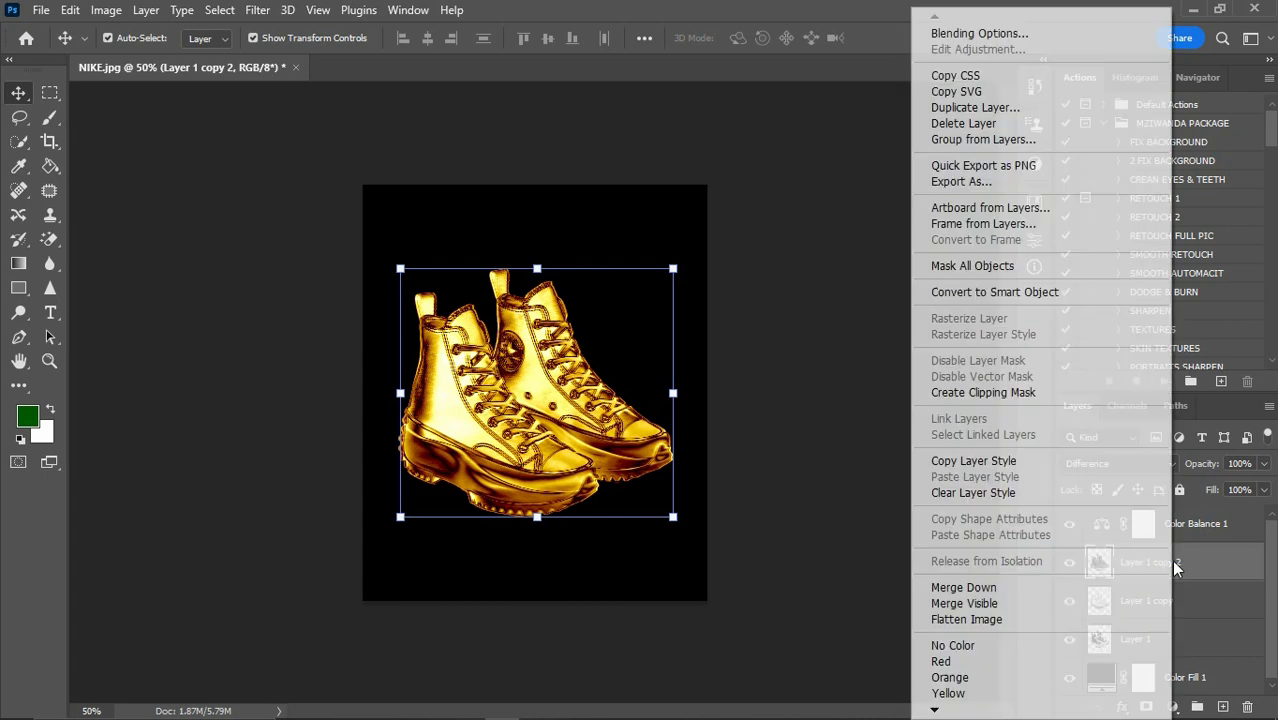
left_click(998, 605)
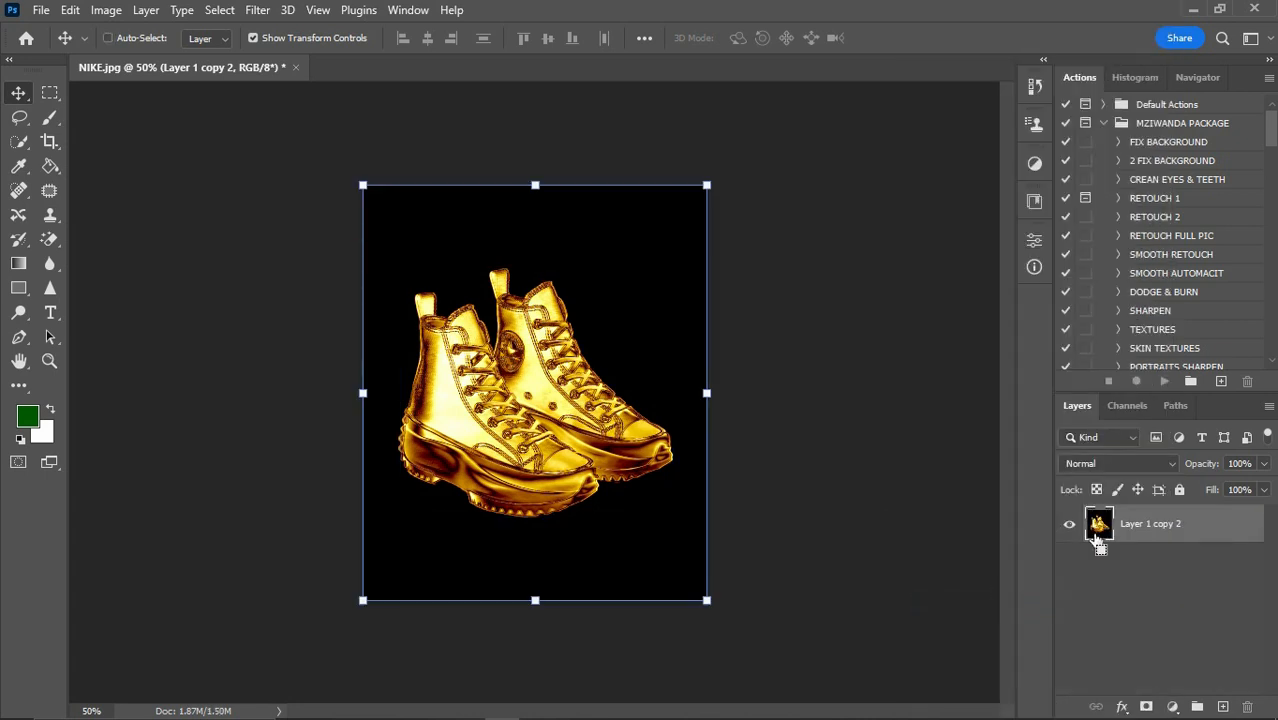
key("ctrl+z")
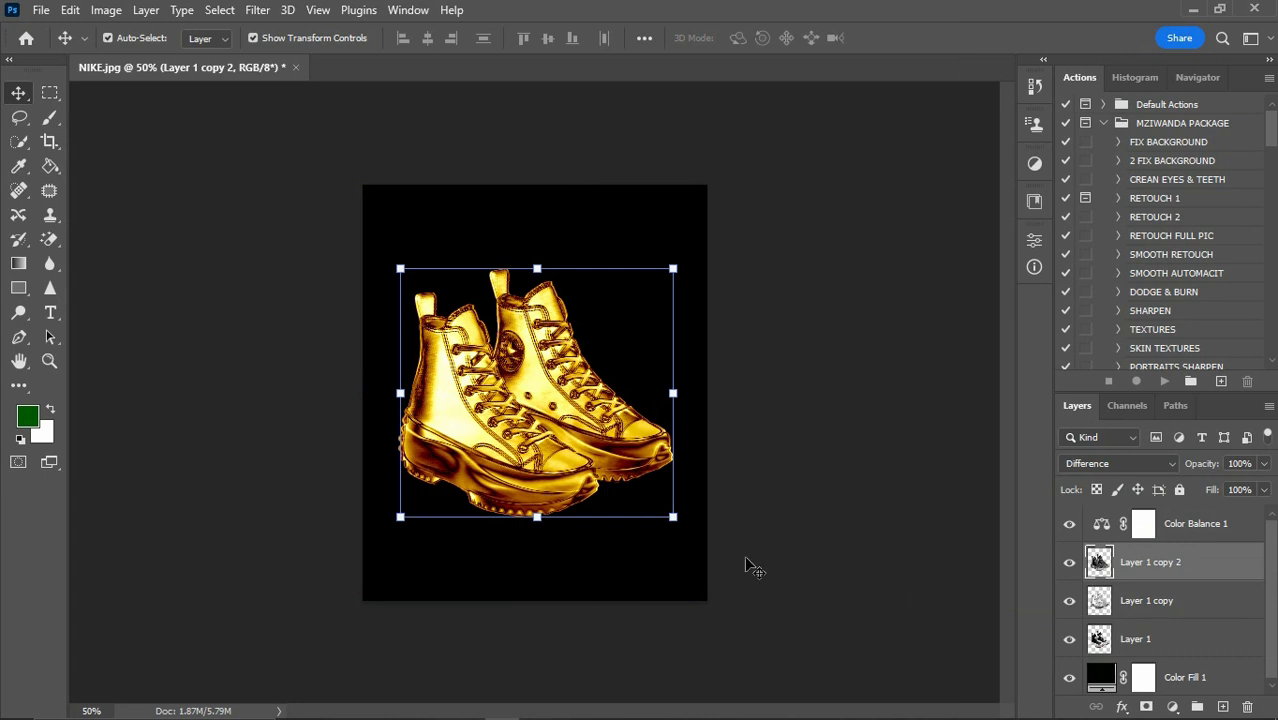
Merge Layer 1 copy 2 down into Layer 1 copy.
key("ctrl+plus")
key("ctrl+plus")
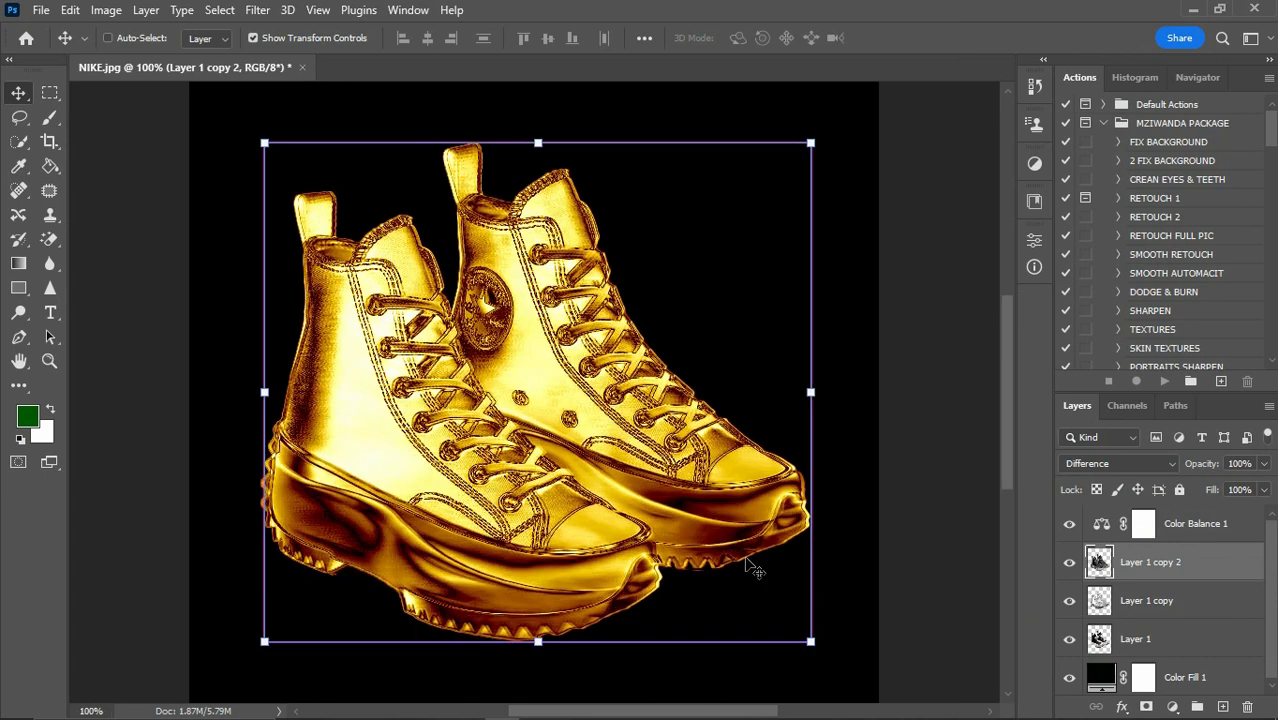
key("ctrl+minus")
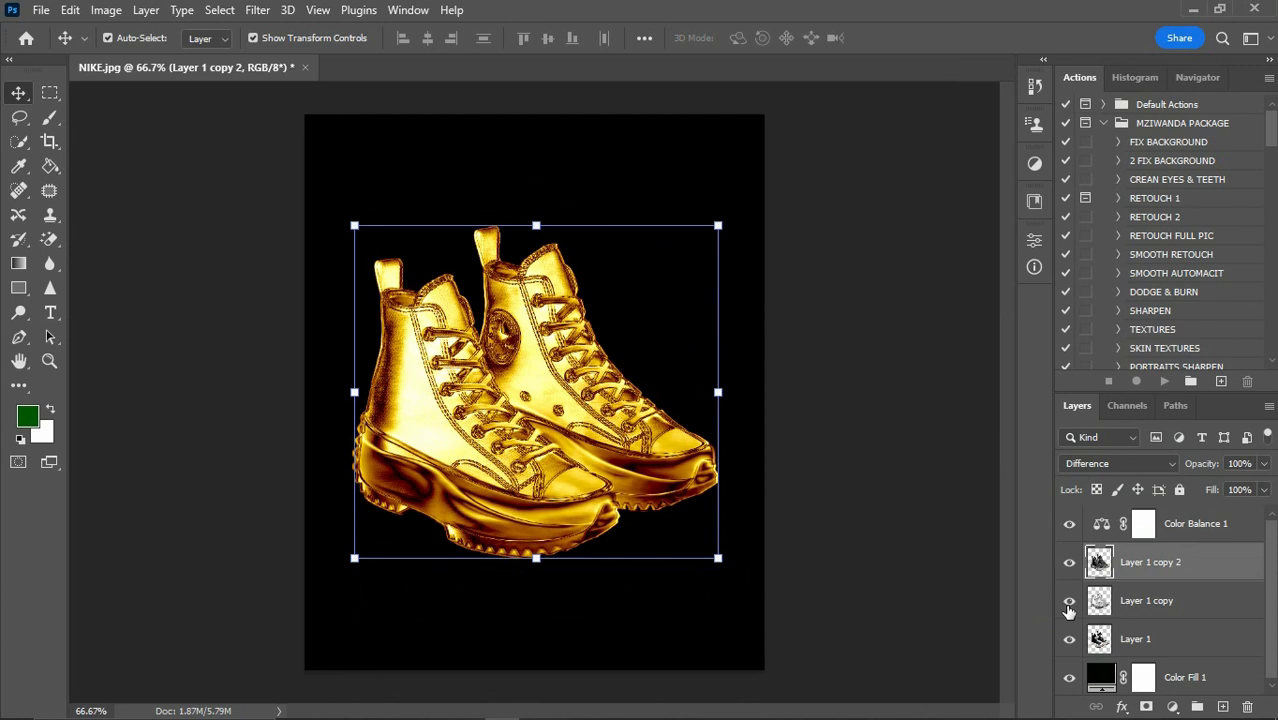
right_click(1190, 566)
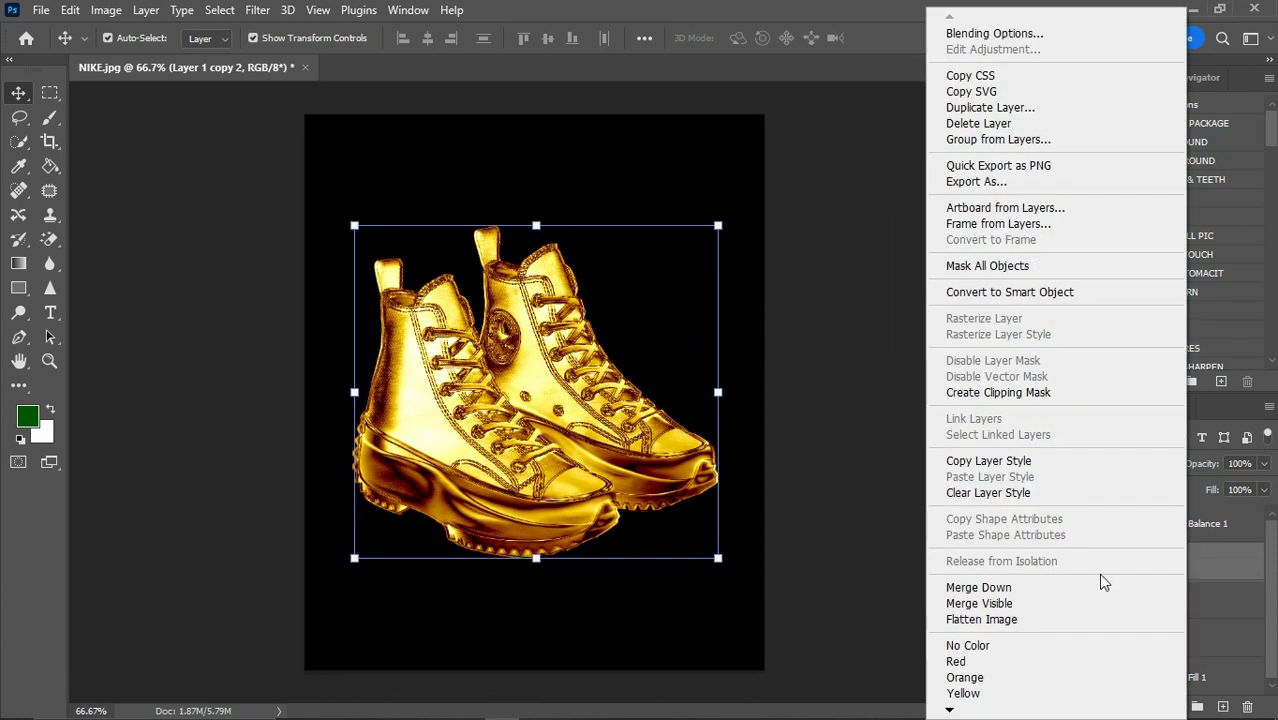
left_click(1025, 590)
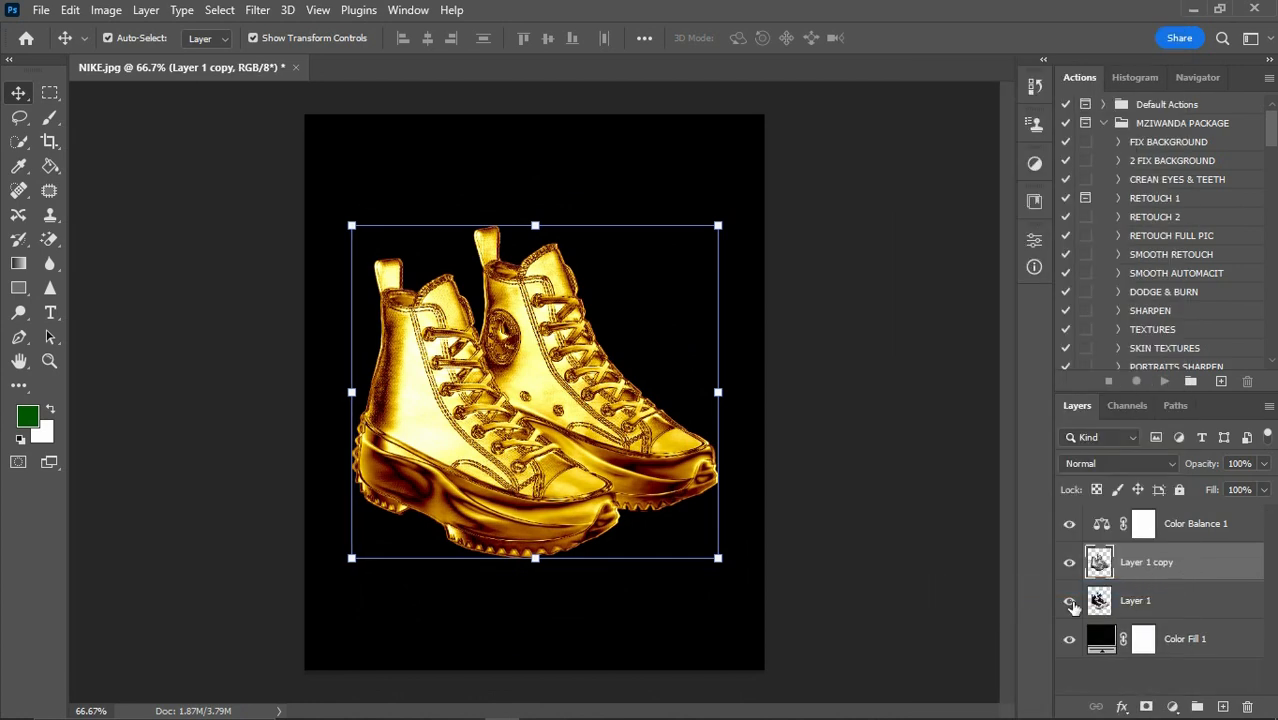
Compare the shoes with and without Layer 1 copy and the Color Balance adjustment by toggling each layer's visibility.
left_click(1070, 563)
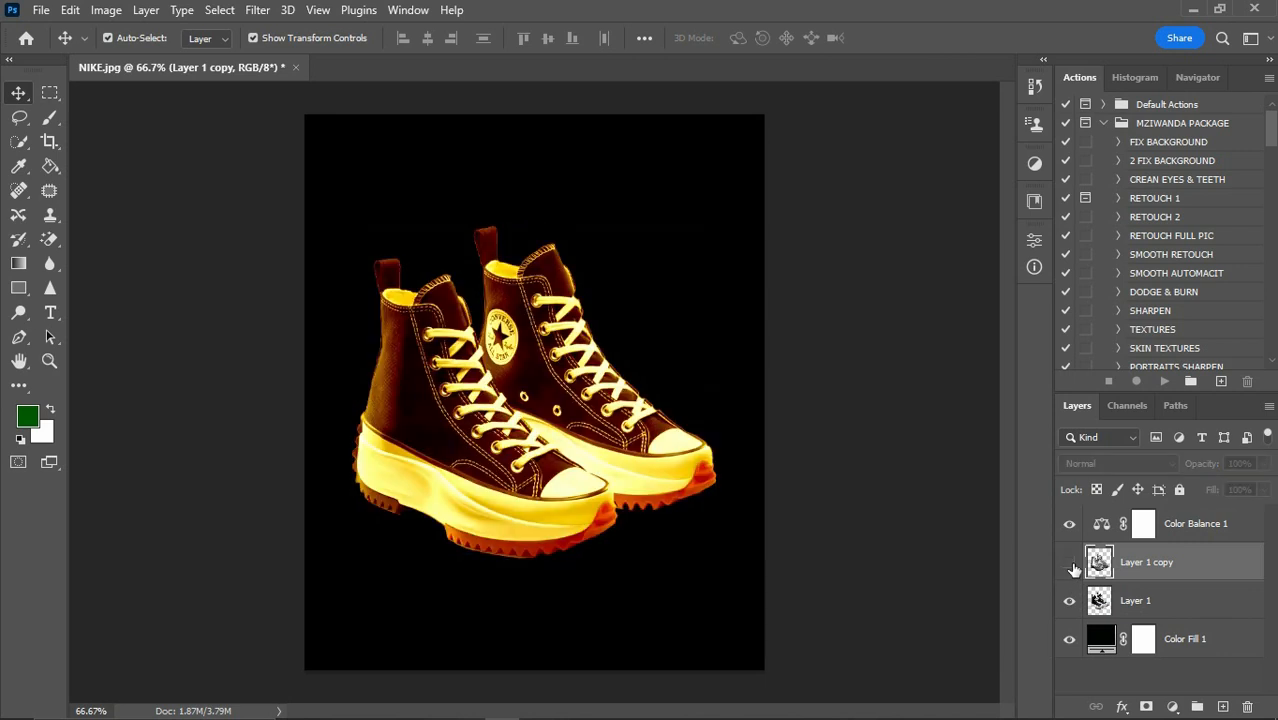
left_click(1070, 563)
left_click(1070, 563)
left_click(1070, 563)
left_click(1070, 563)
left_click(1070, 563)
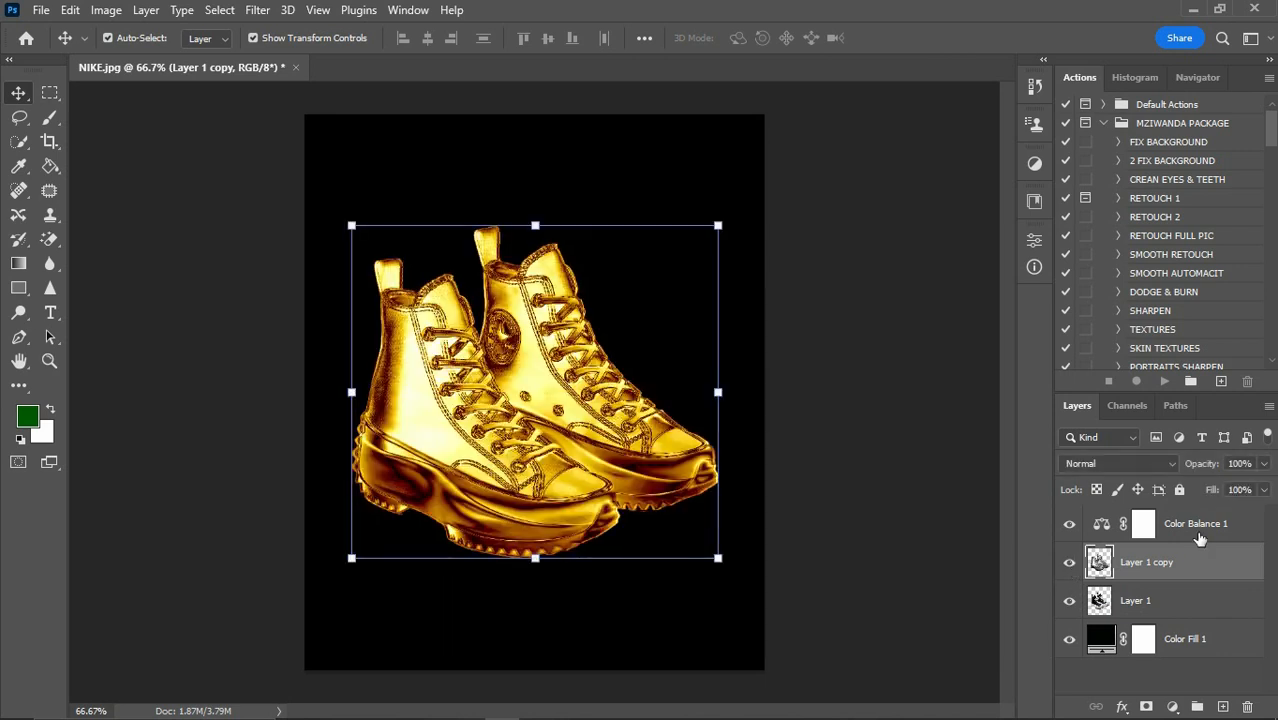
left_click(1069, 530)
left_click(1069, 530)
Merge the Color Balance 1 adjustment layer down into Layer 1 copy.
left_click(1192, 537)
right_click(1192, 537)
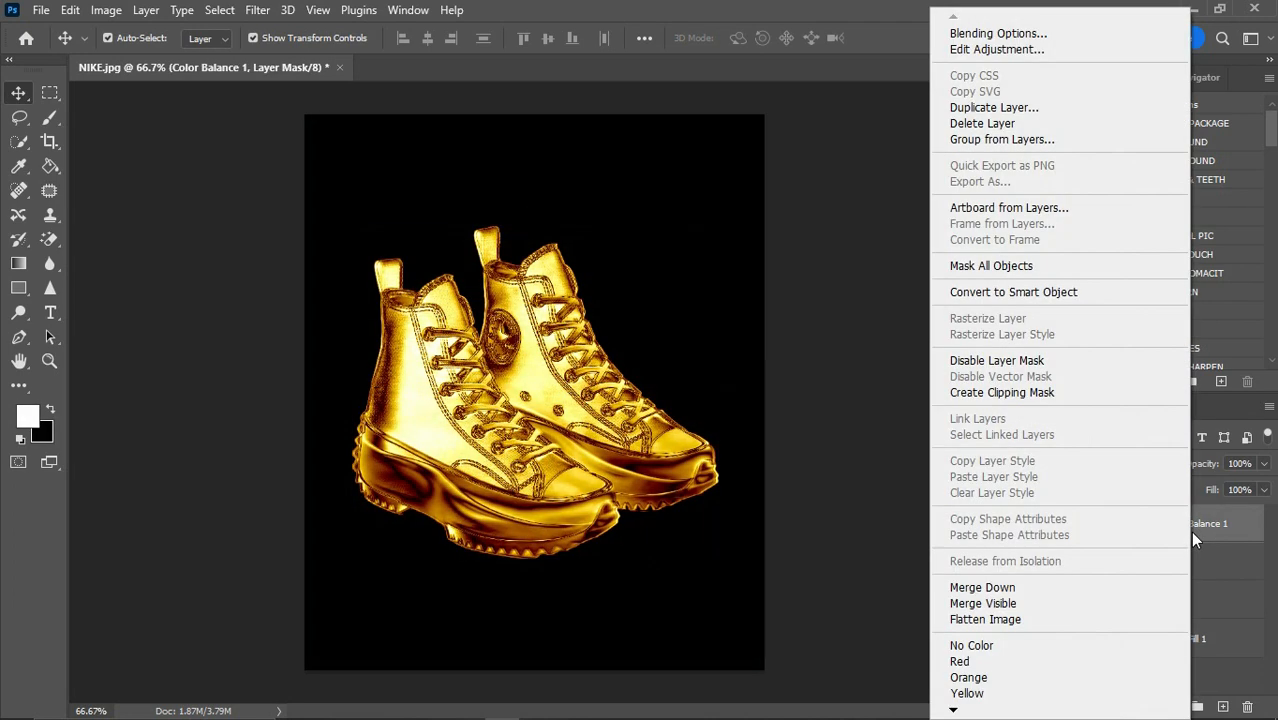
left_click(1039, 587)
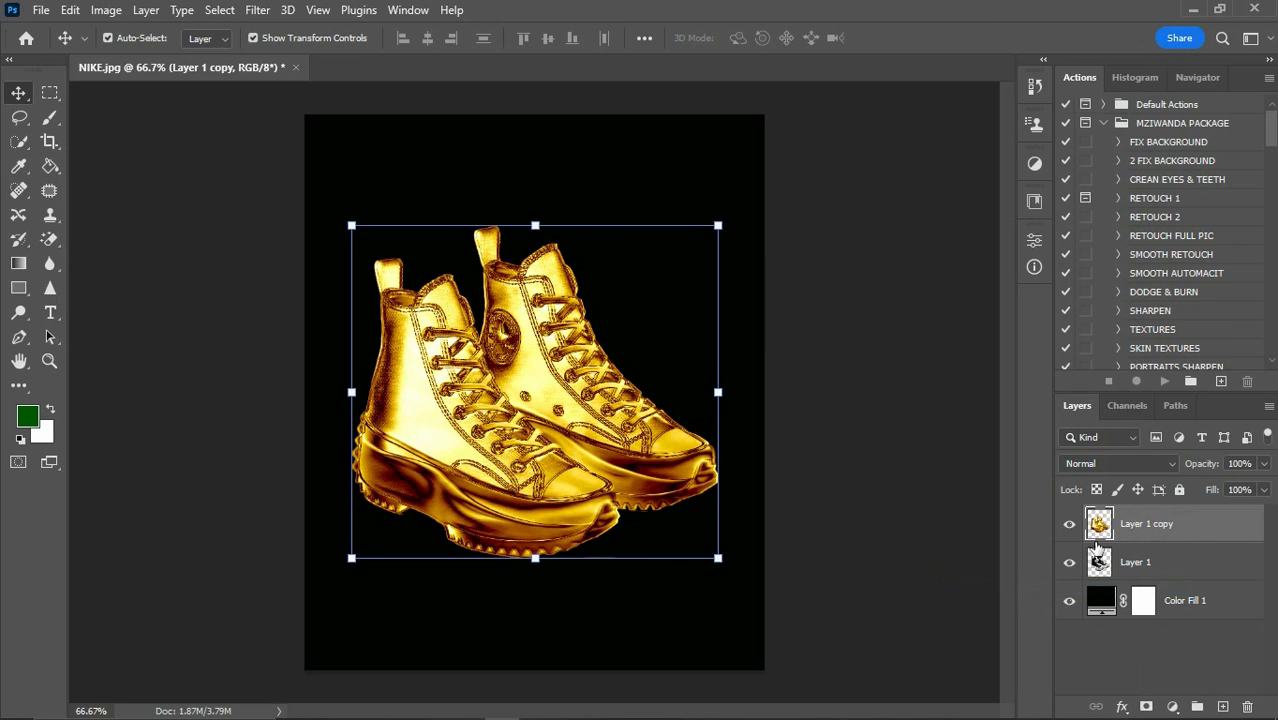
Compare the original shoes with the gold version by toggling Layer 1 copy, and examine the gold texture up close.
left_click(1071, 525)
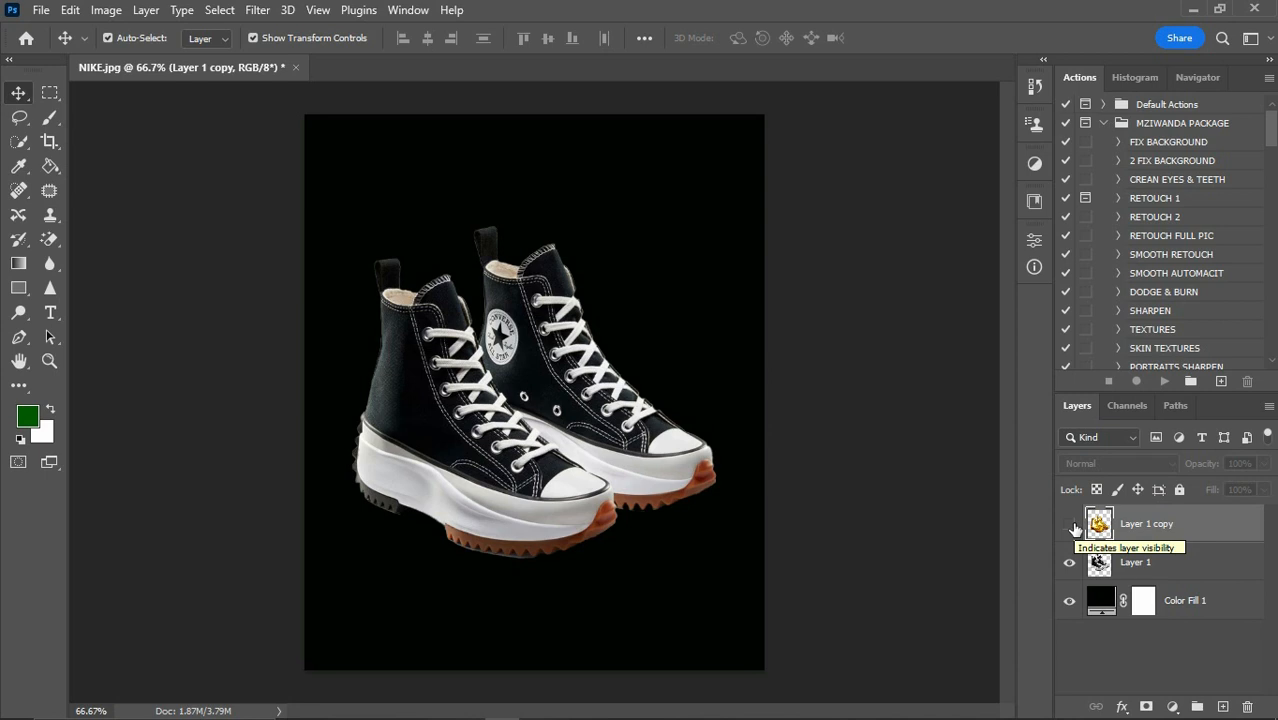
left_click(1071, 525)
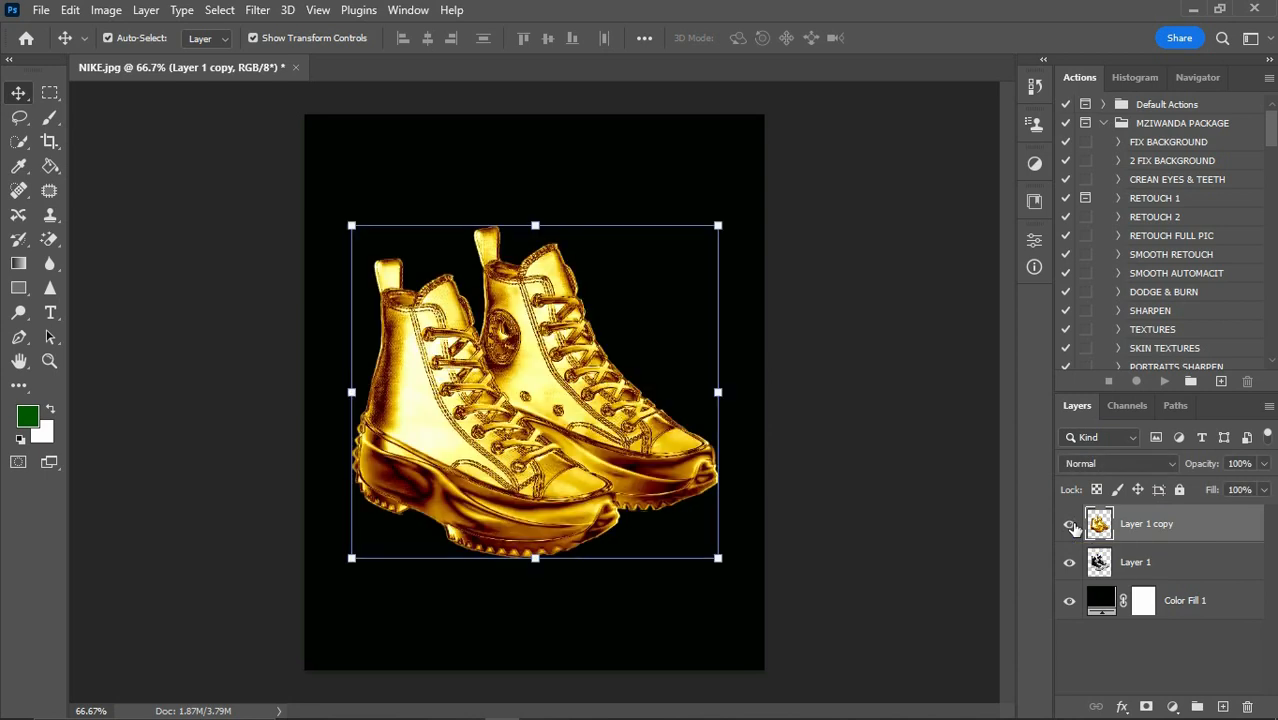
left_click(1070, 525)
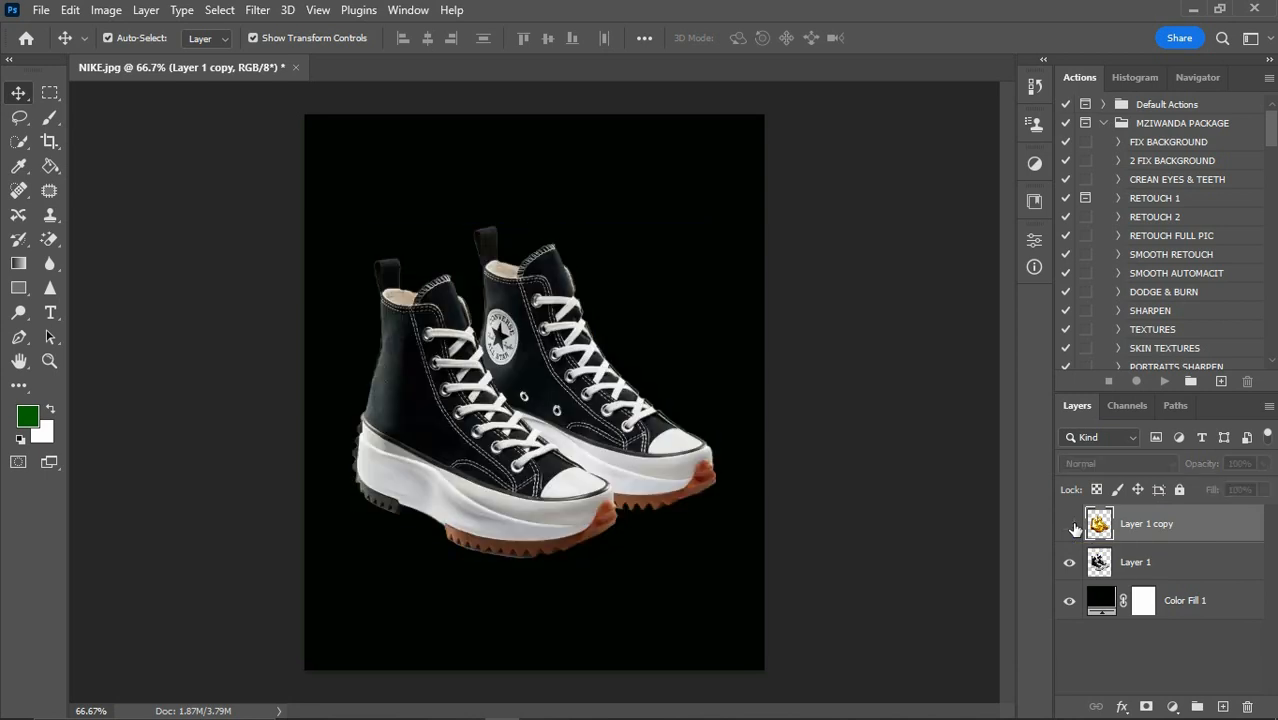
left_click(1070, 525)
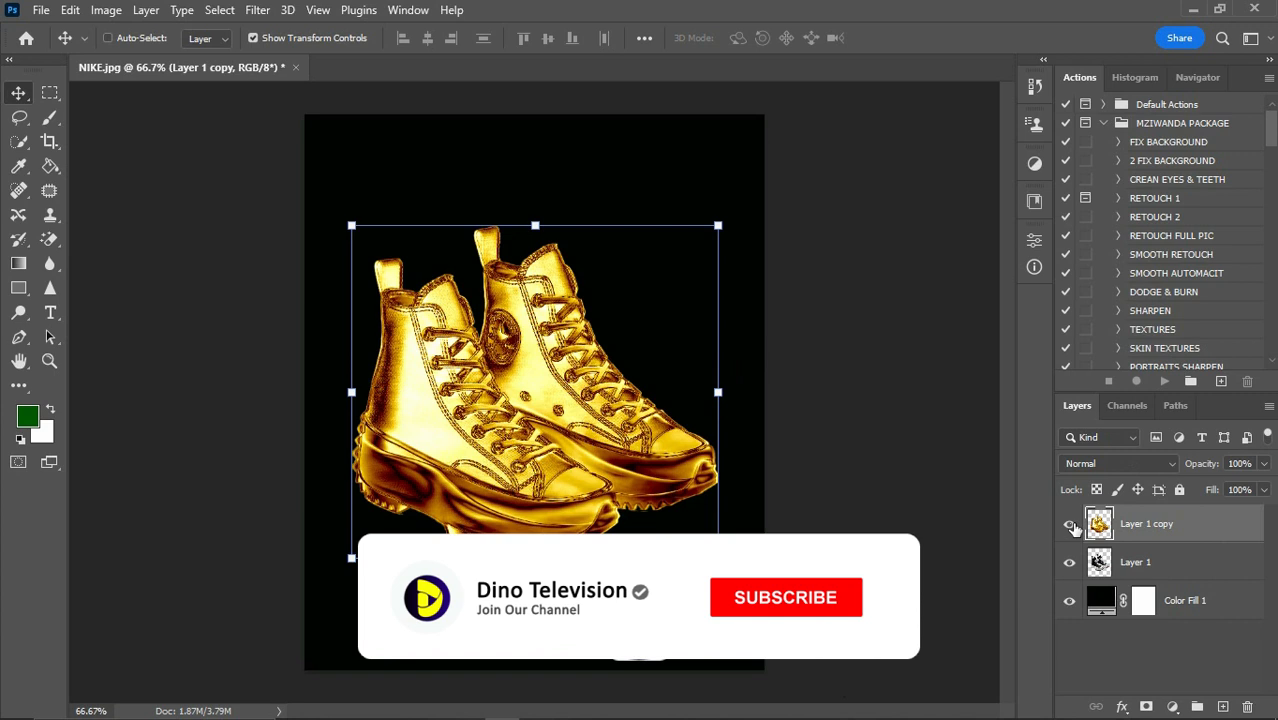
key("ctrl+plus")
key("ctrl+plus")
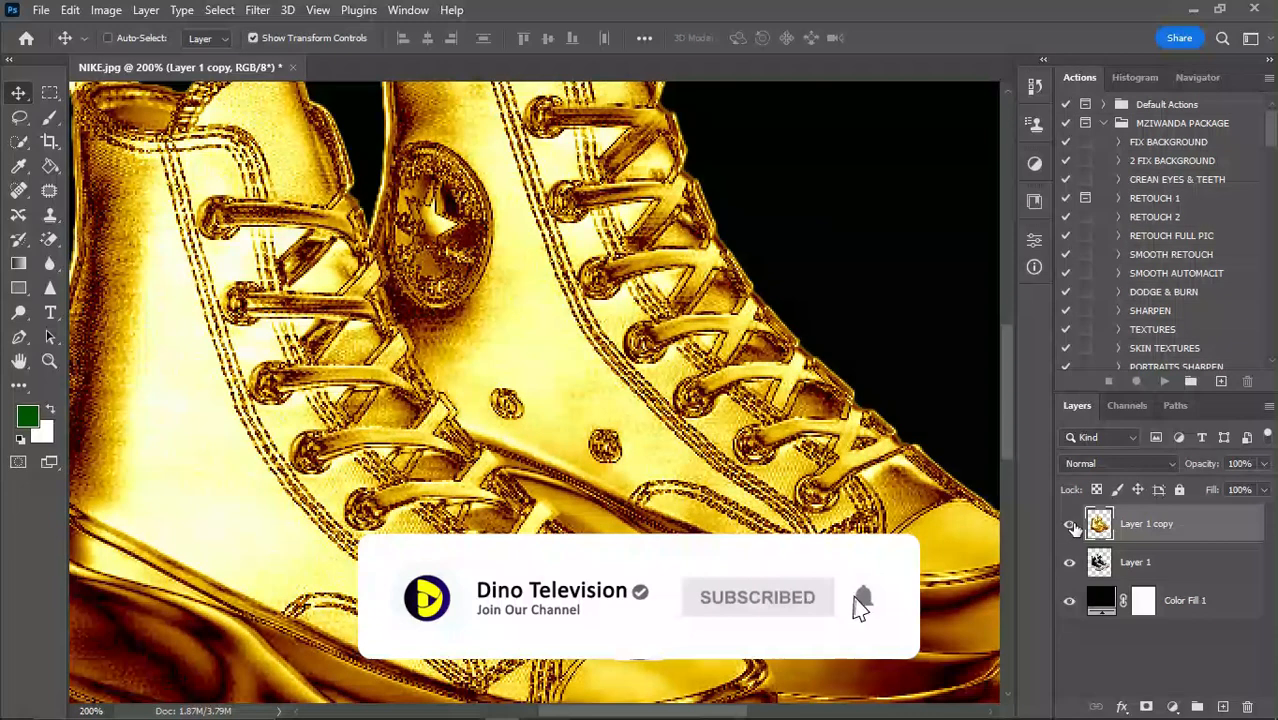
key("ctrl+minus")
key("ctrl+minus")
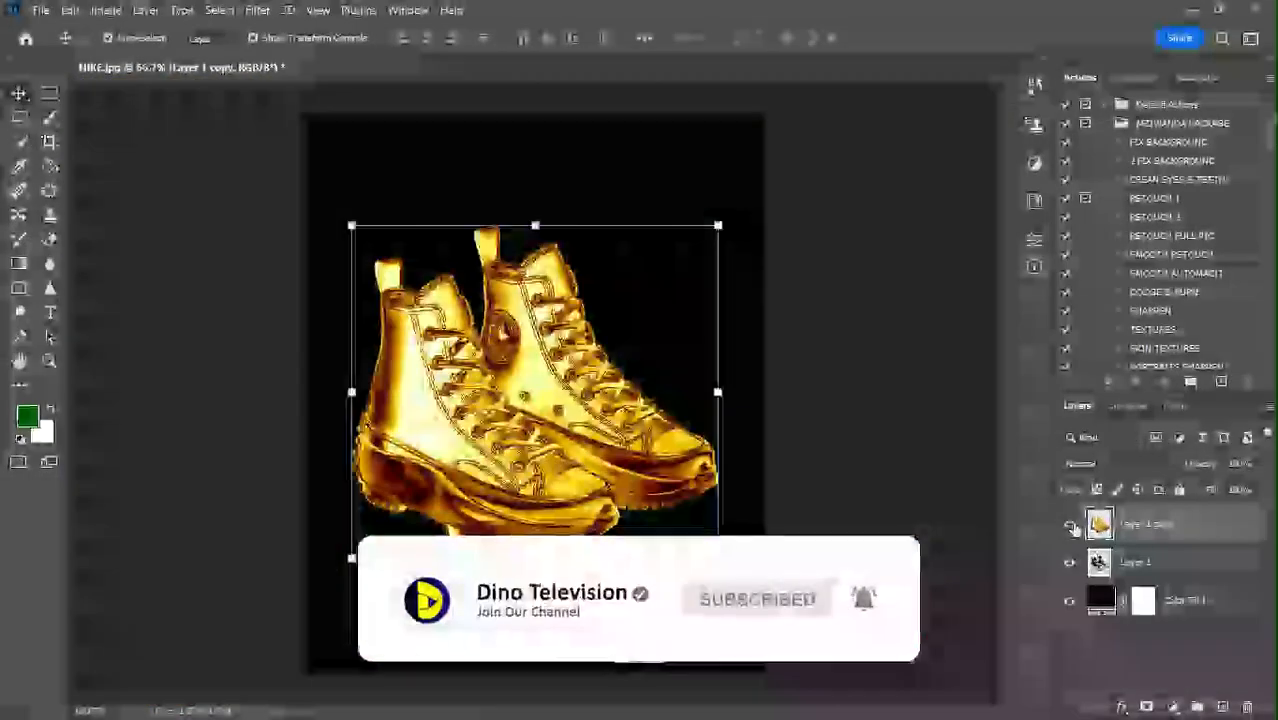
left_click(868, 436)
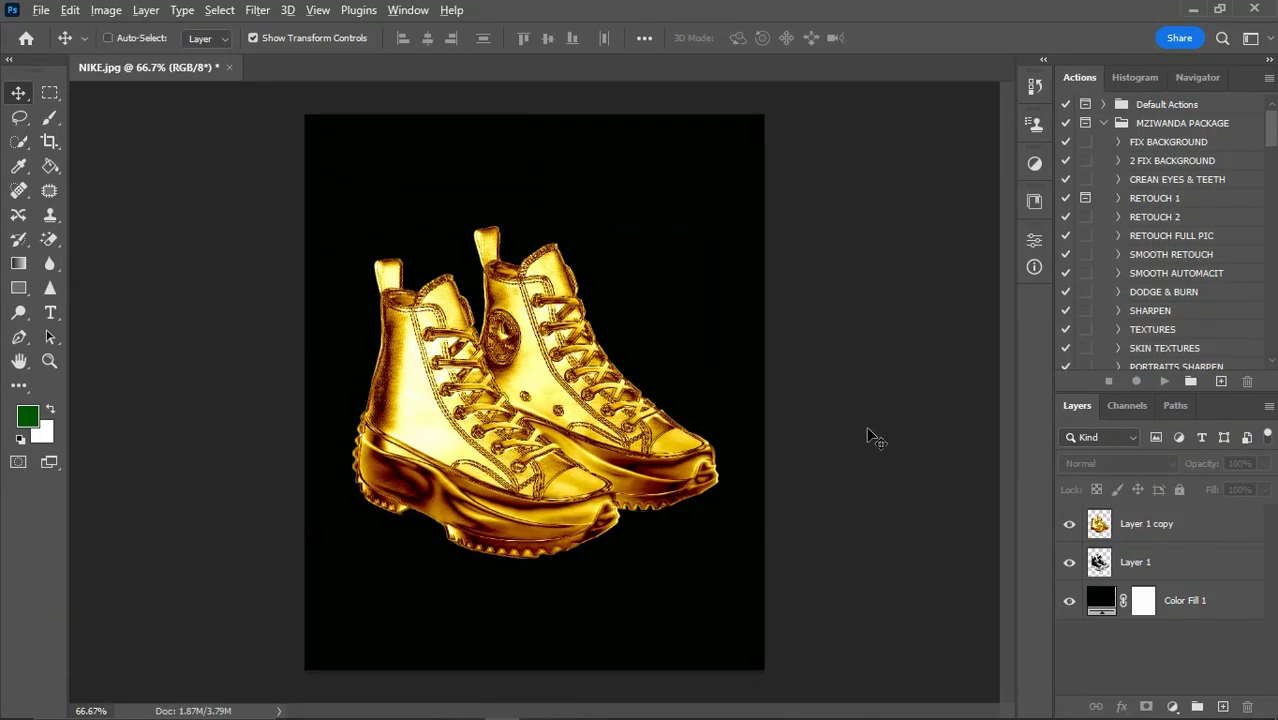
Save a JPEG copy to the computer's Desktop as "NIKE 1" with quality 8 (High) and the Baseline ("Standard") format.
key("ctrl+s")
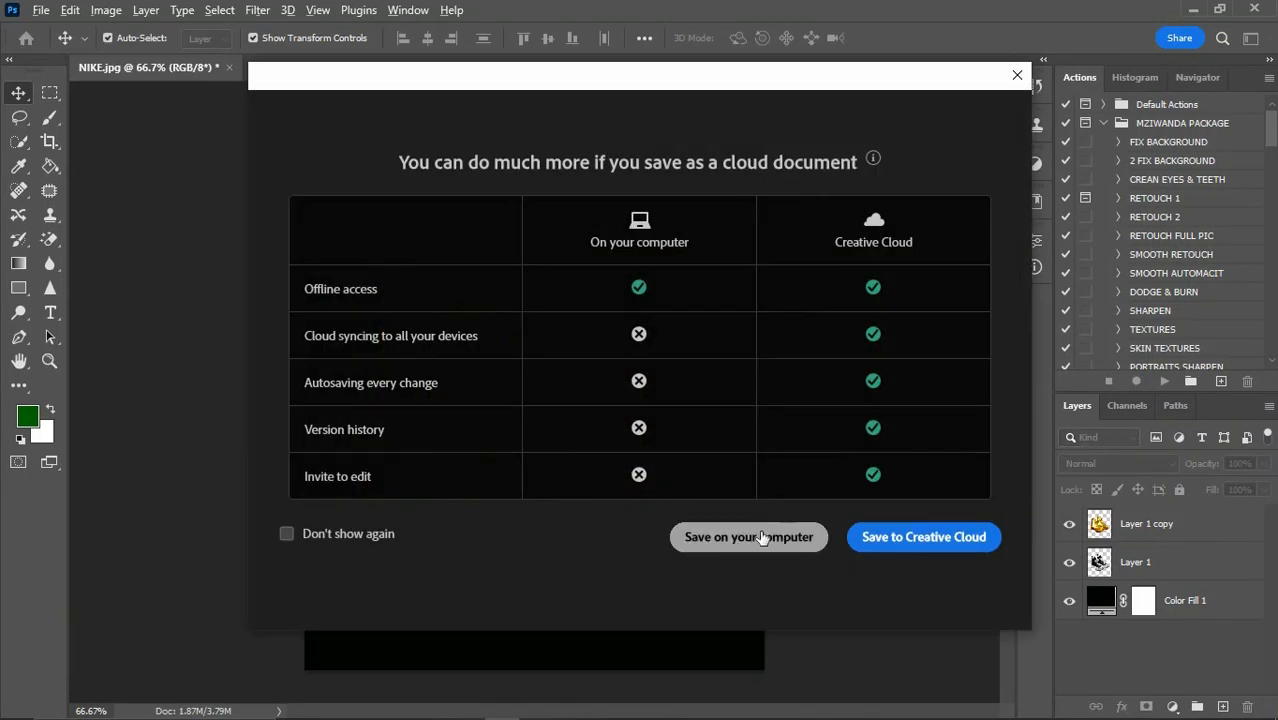
left_click(753, 535)
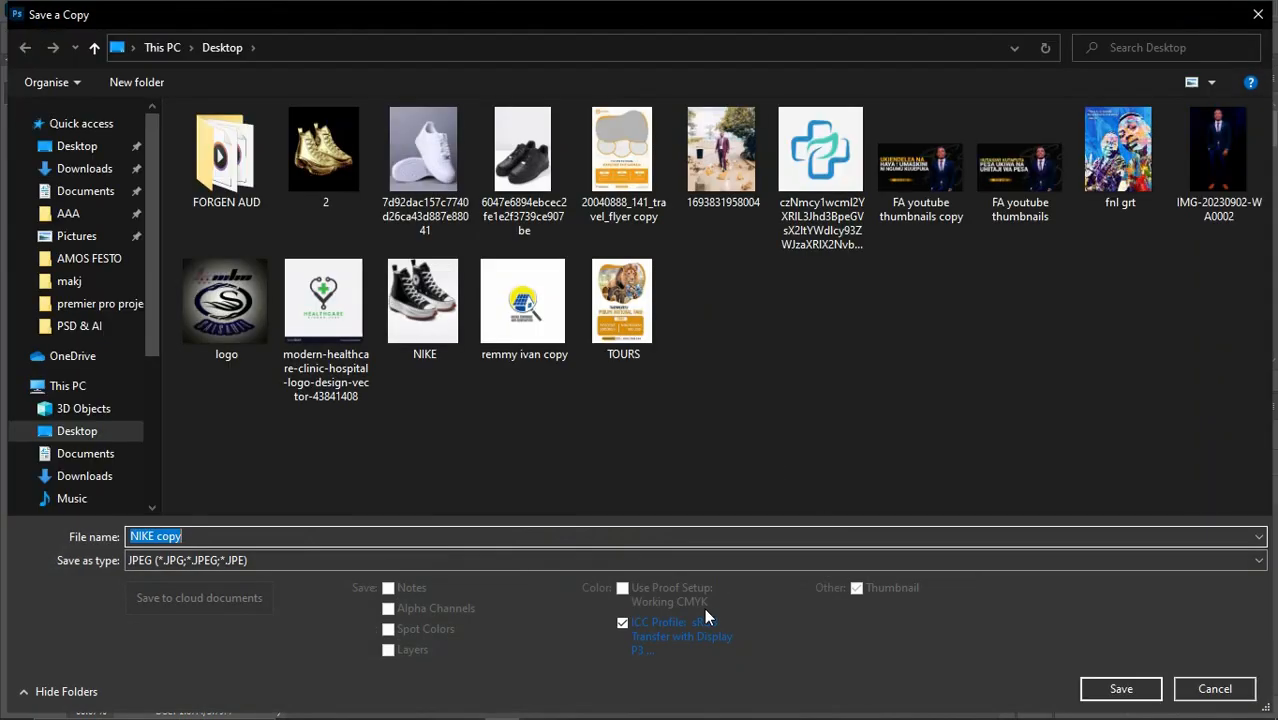
left_click(235, 539)
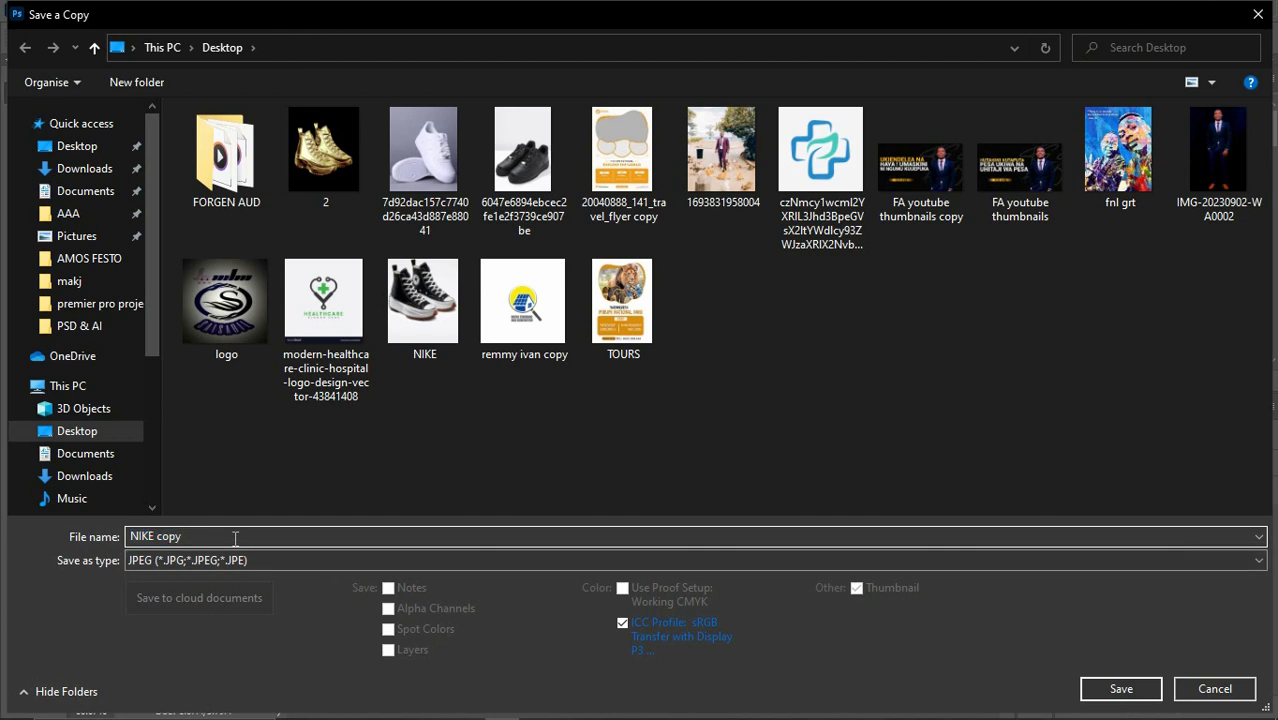
key("BackSpace")
key("BackSpace")
key("BackSpace")
key("BackSpace")
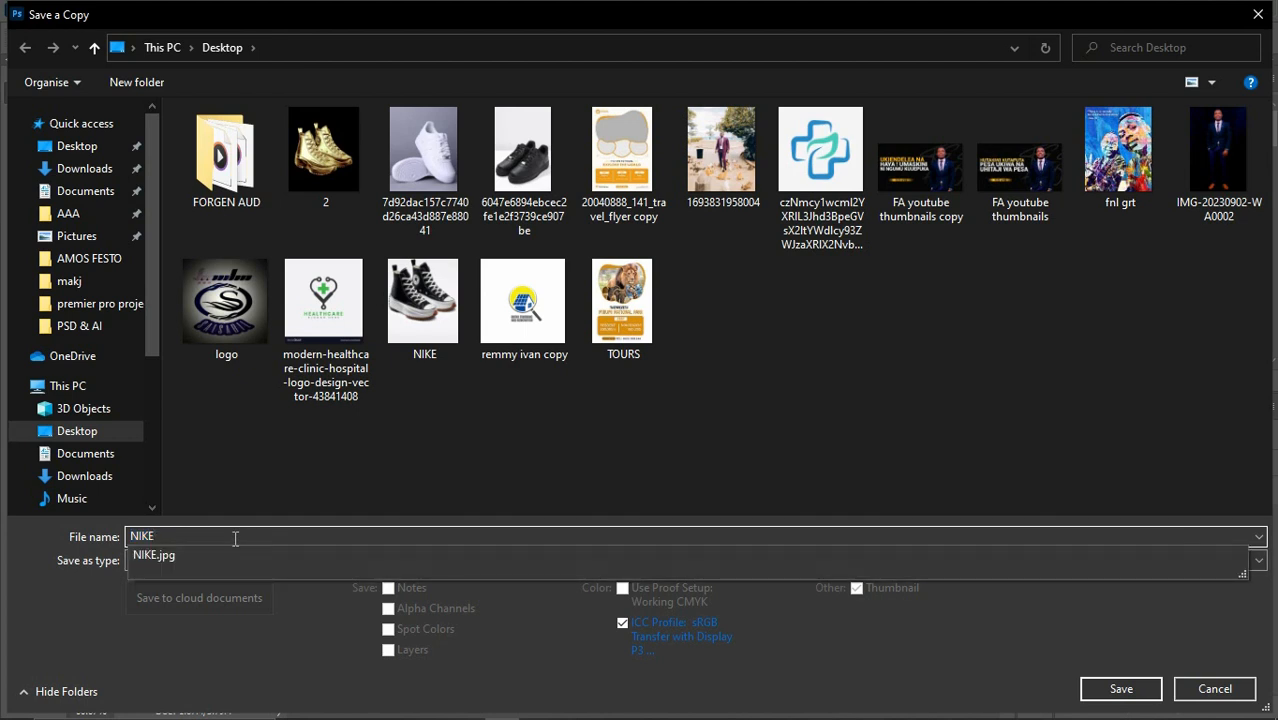
key("BackSpace")
key("BackSpace")
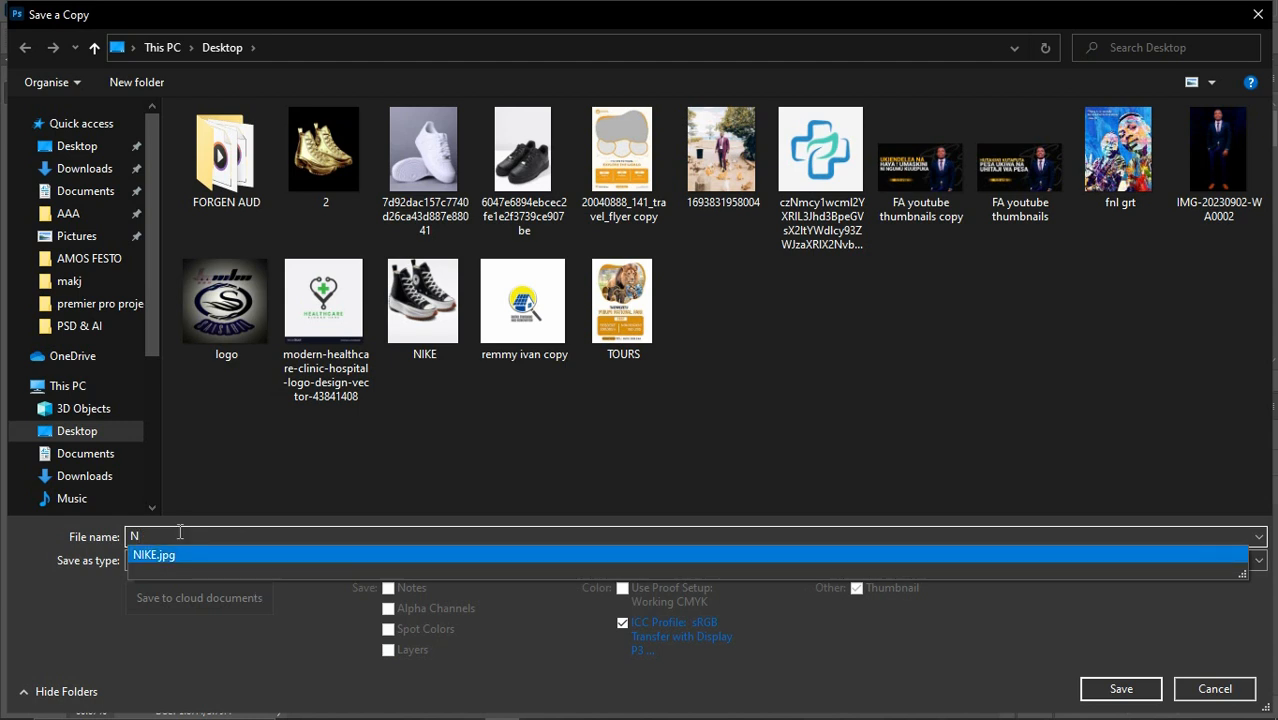
type("IKE")
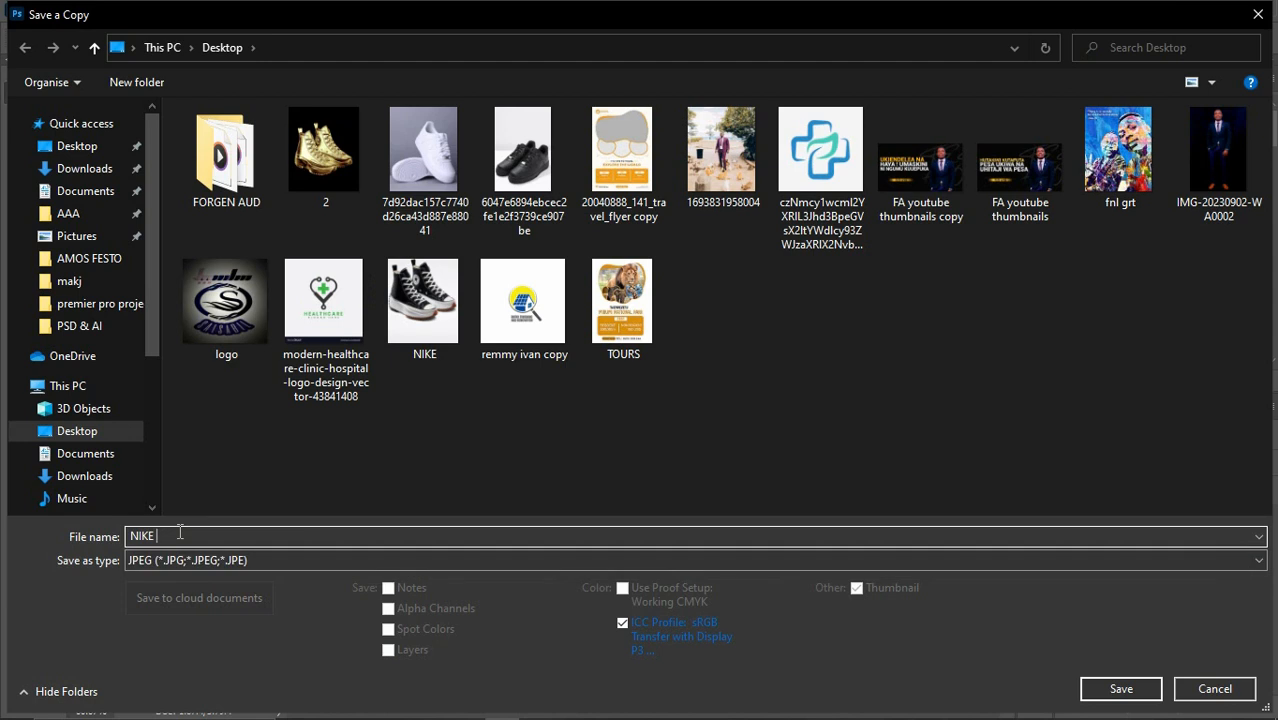
type(" 1")
key("Return")
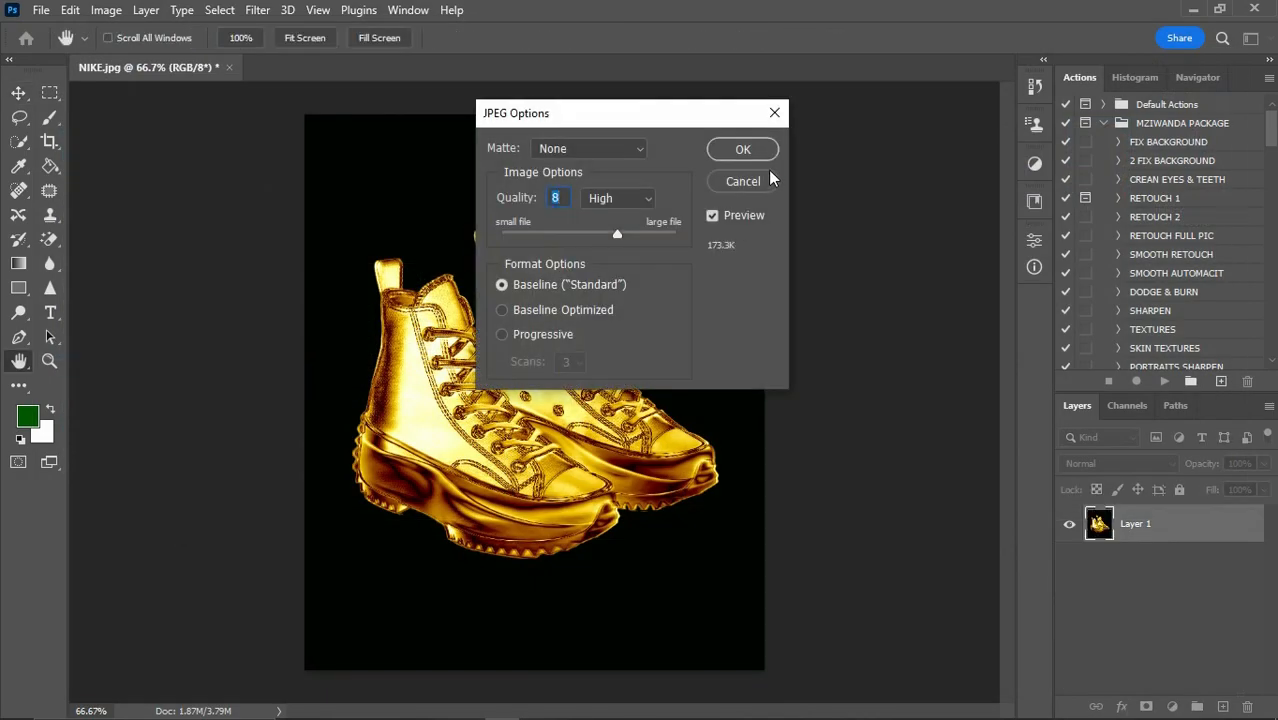
left_click(740, 150)
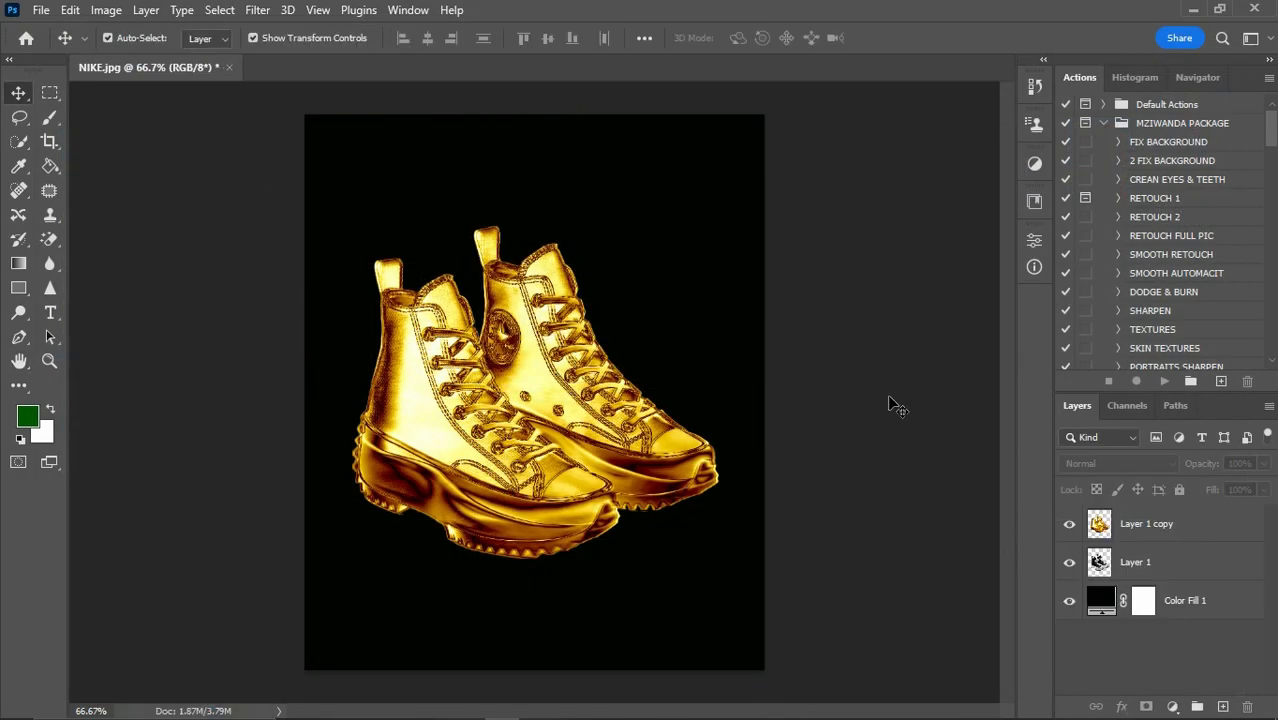
Examine the finished gold shoes both close up and as a whole image.
key("ctrl")
key("ctrl+plus")
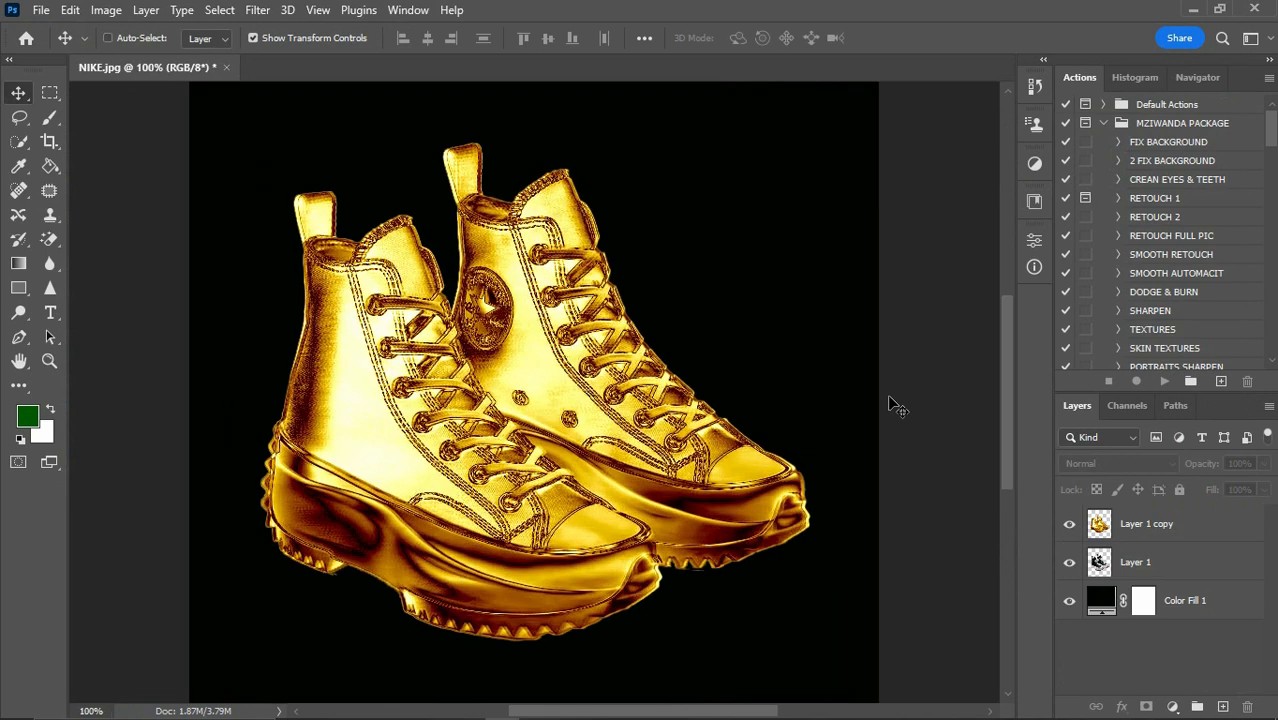
key("ctrl+plus")
key("ctrl+minus")
key("ctrl+minus")
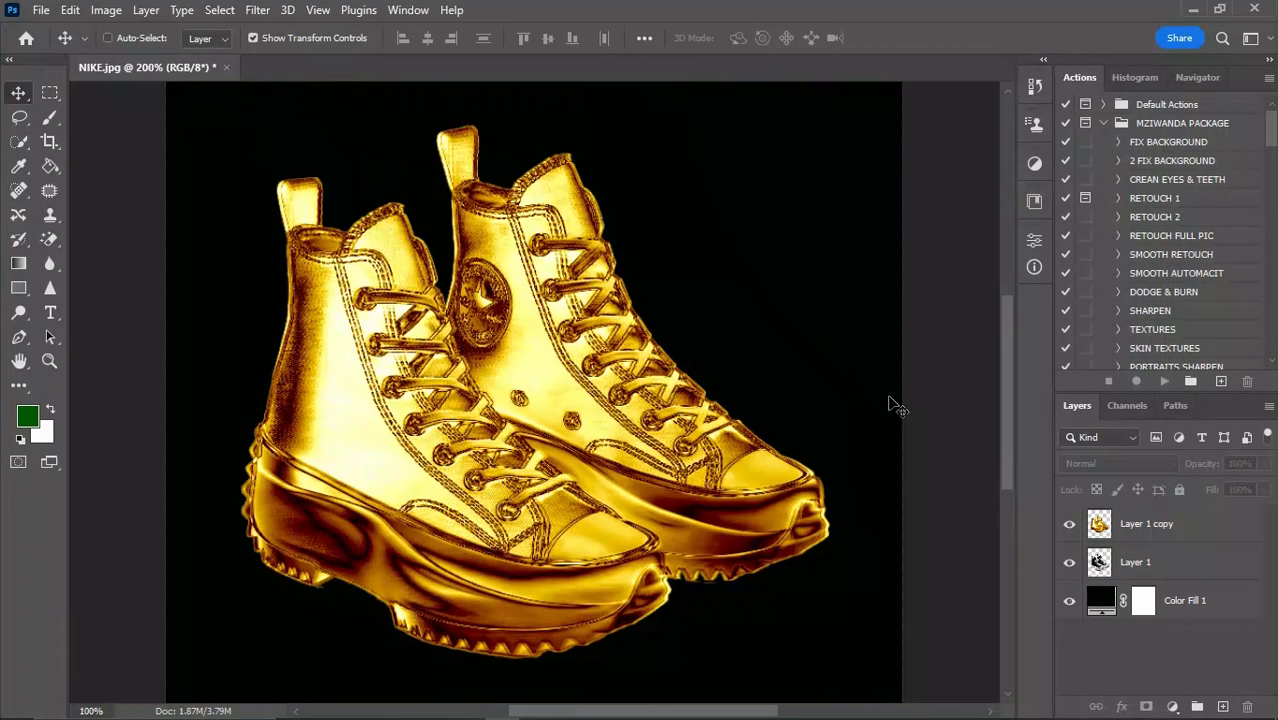
key("ctrl+minus")
key("ctrl+minus")
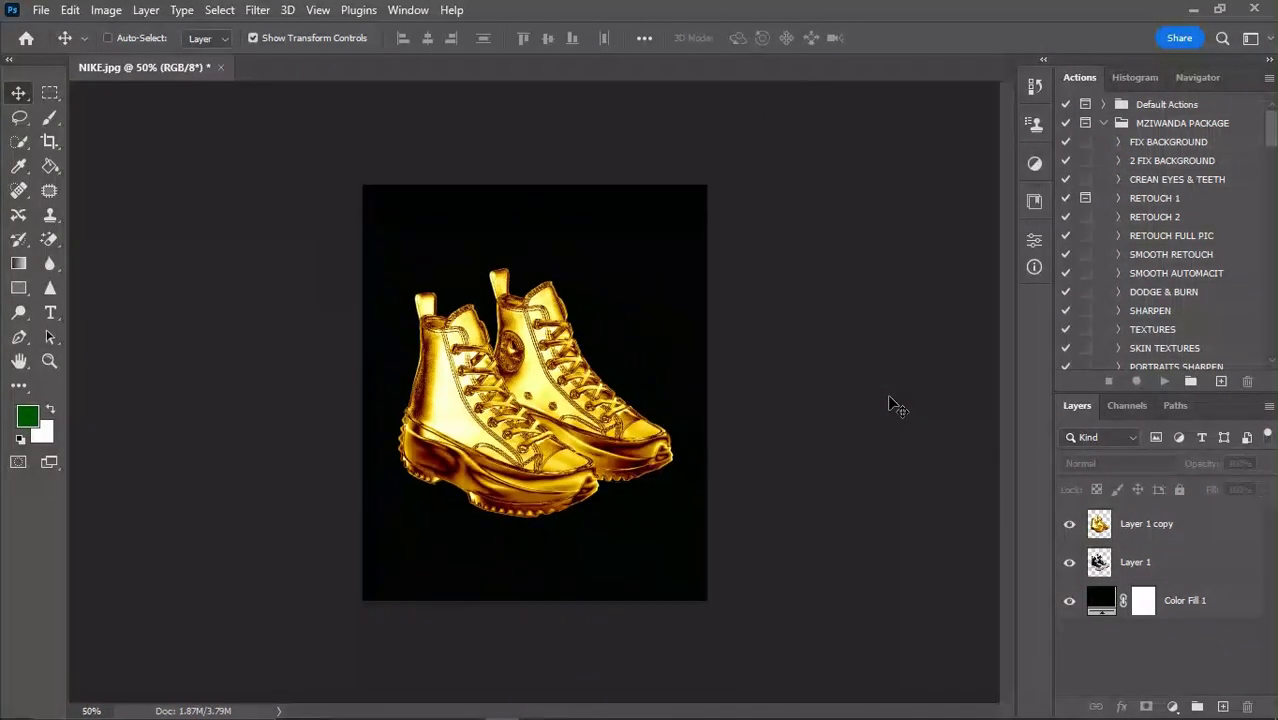
key("ctrl")
mouse_move(1100, 716)
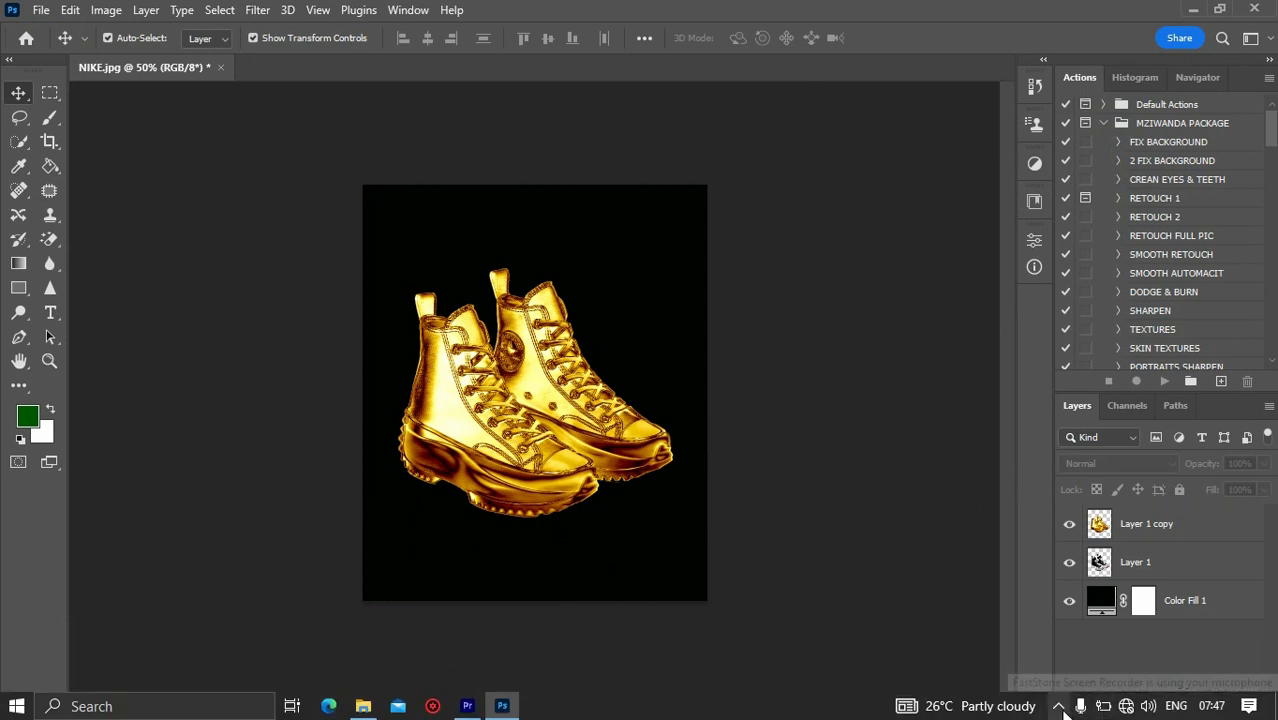